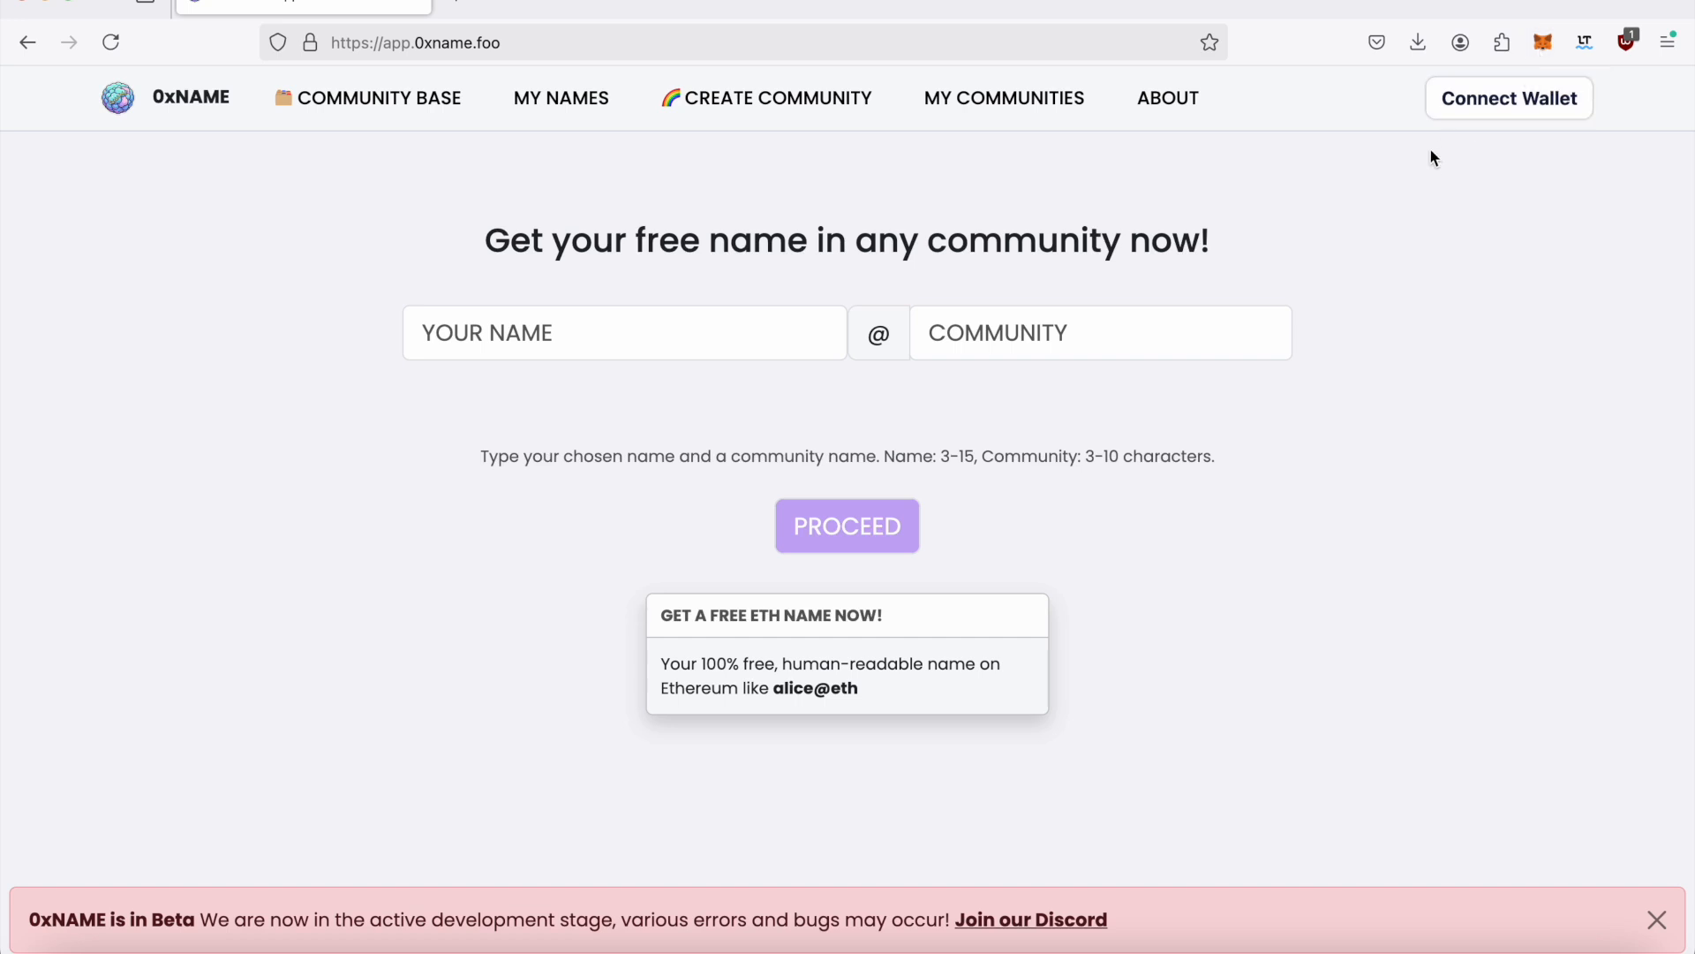
View the MetaMask wallet's account and token balances, then close the wallet
click(1543, 53)
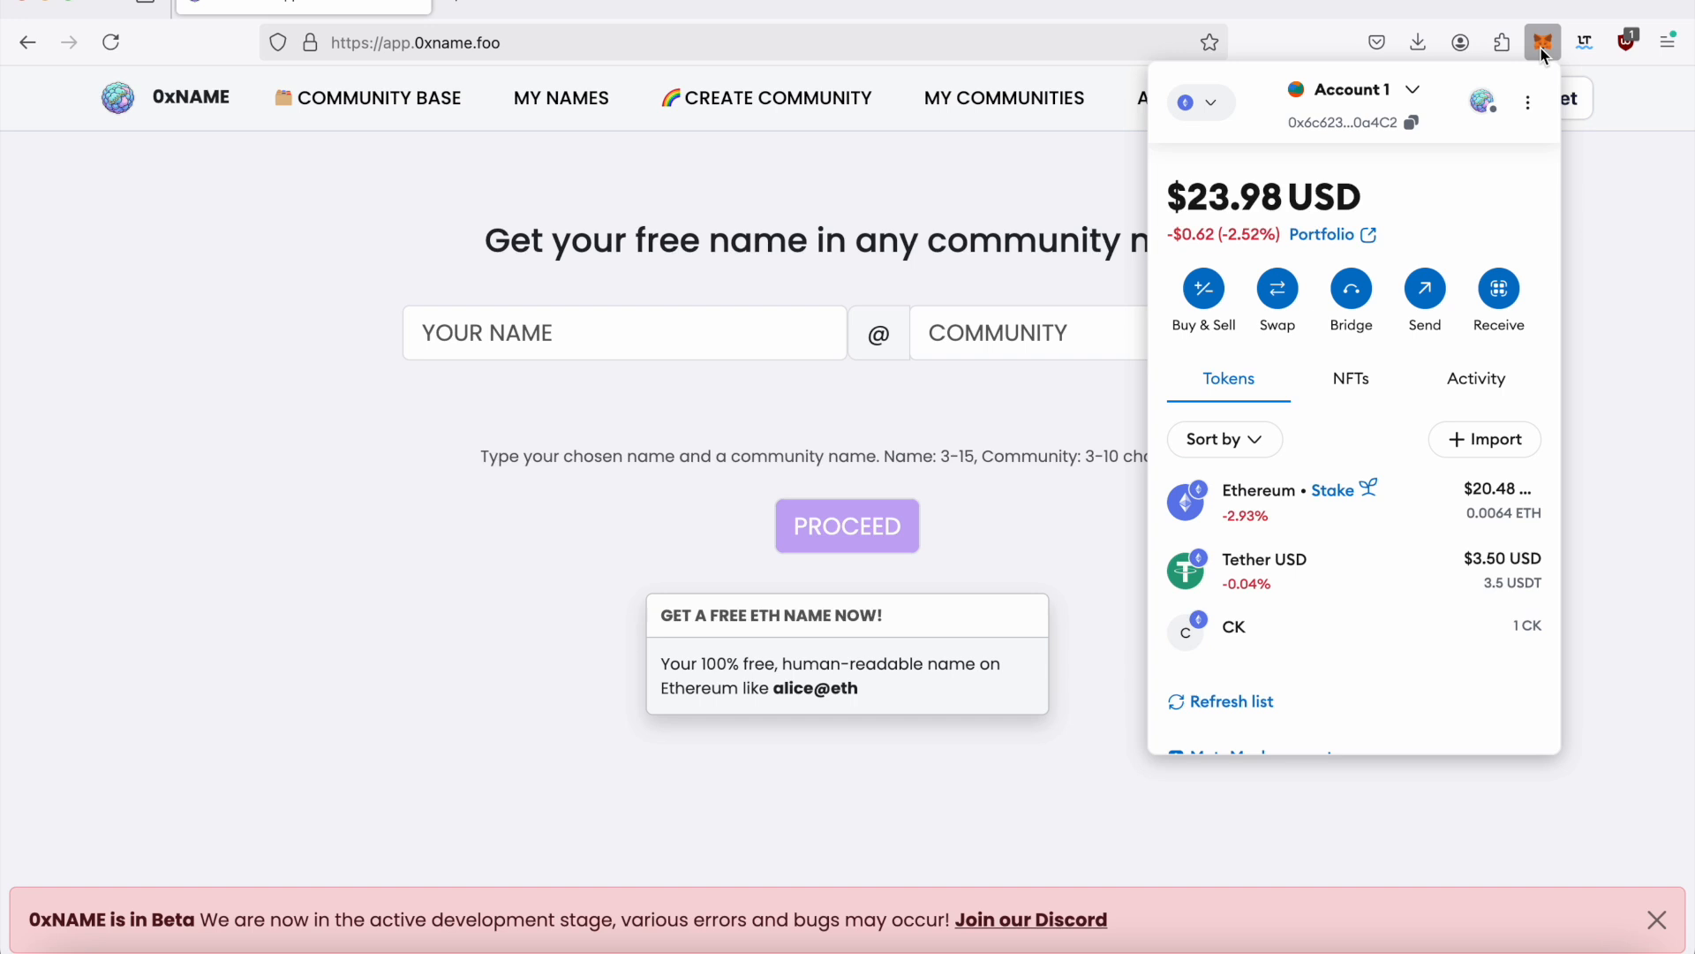
click(1544, 54)
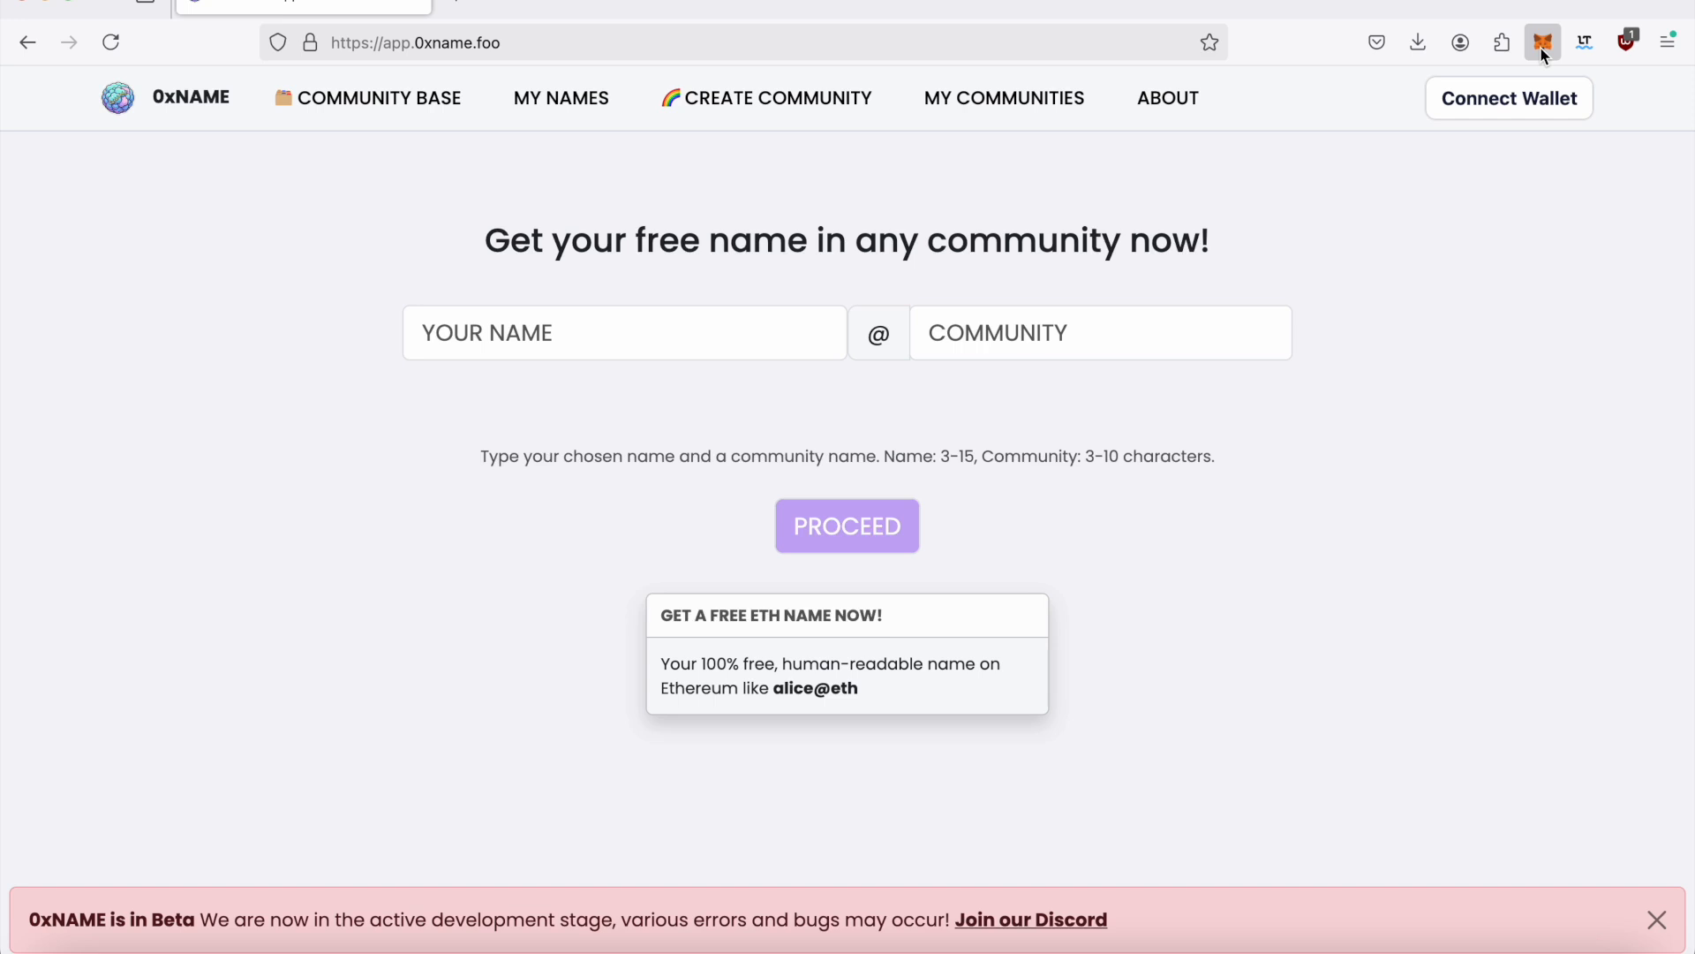
click(1544, 55)
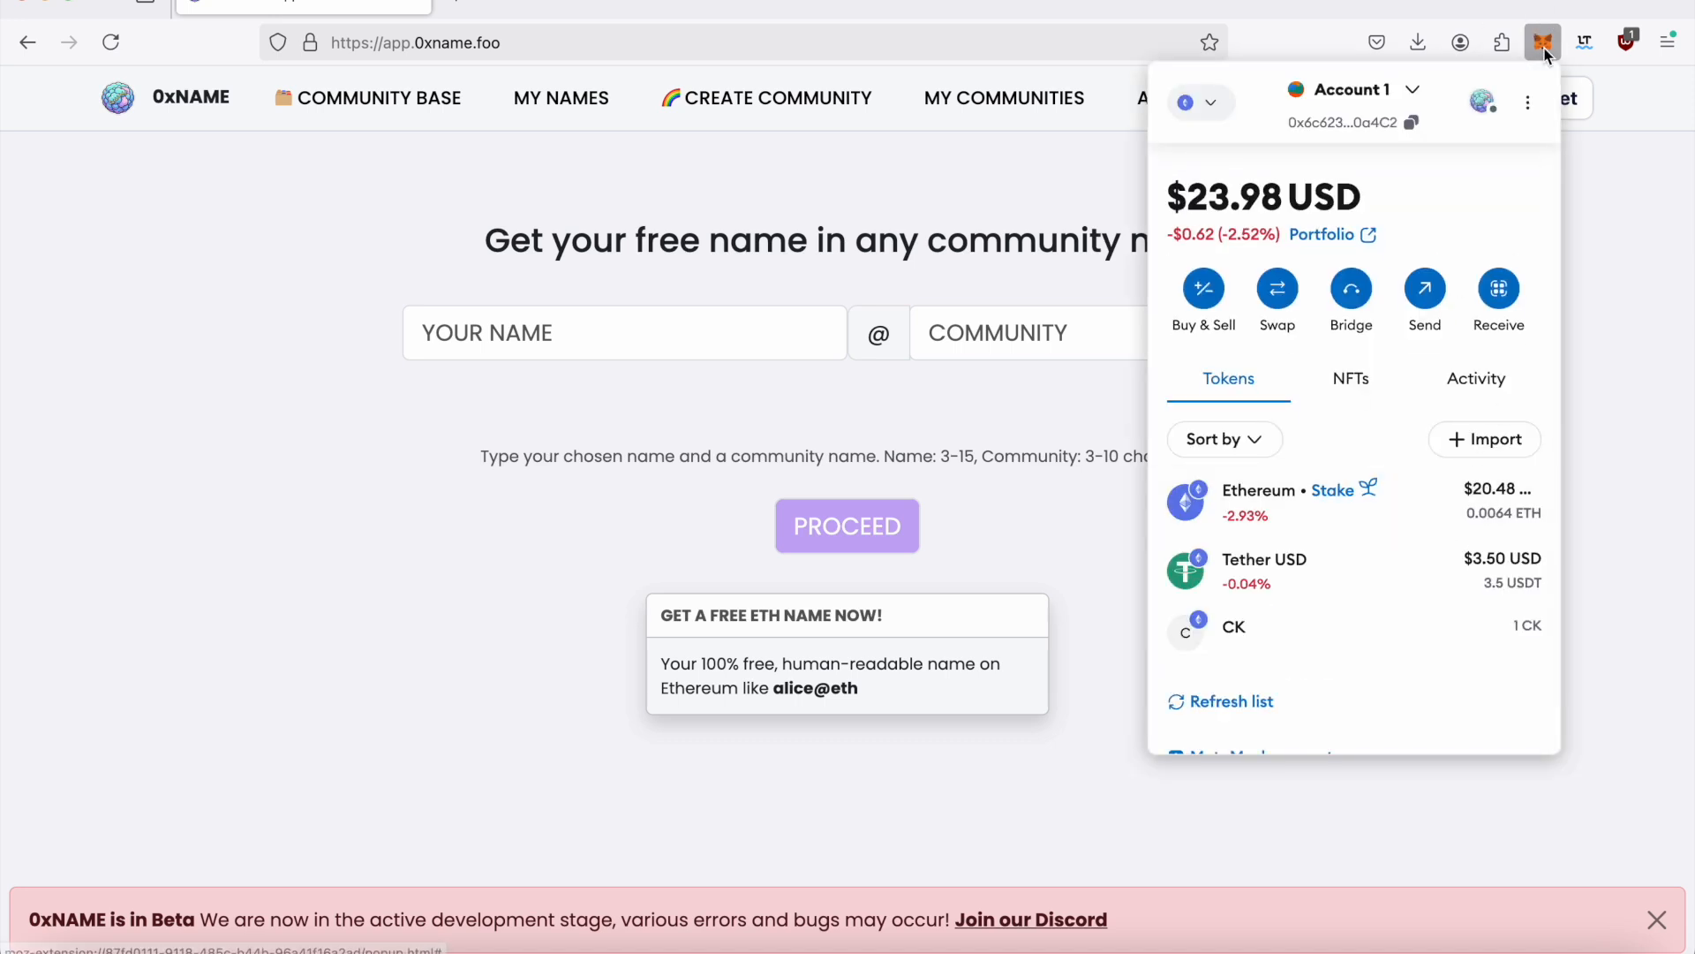
click(1545, 54)
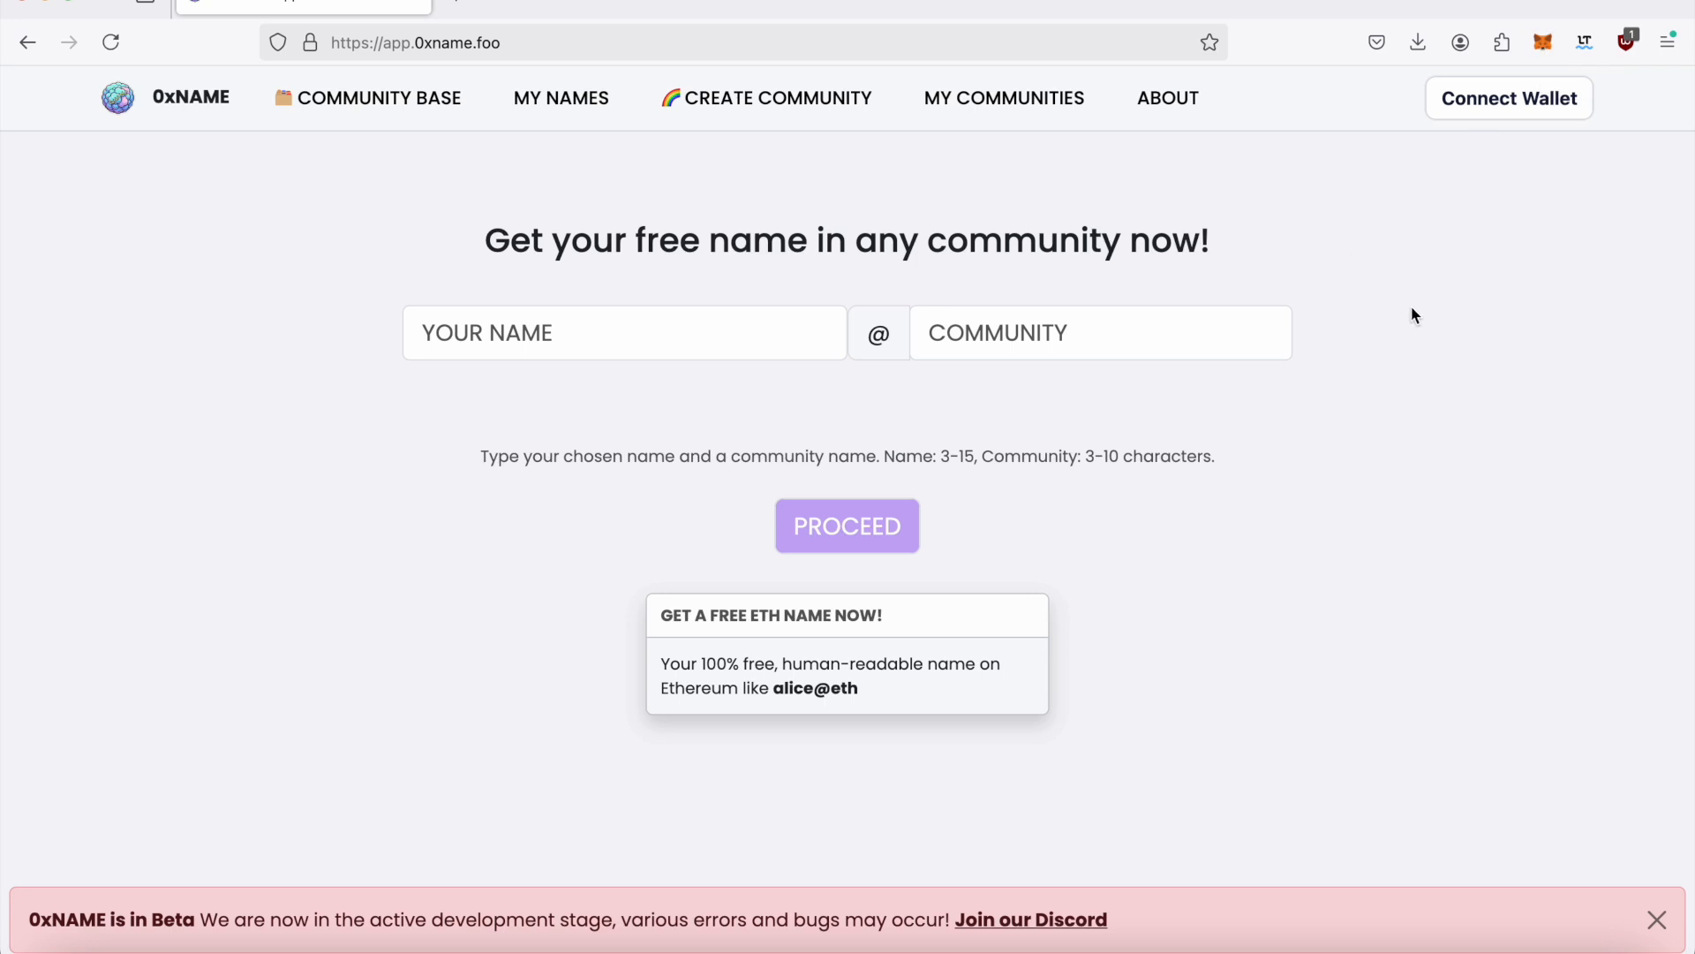
click(755, 352)
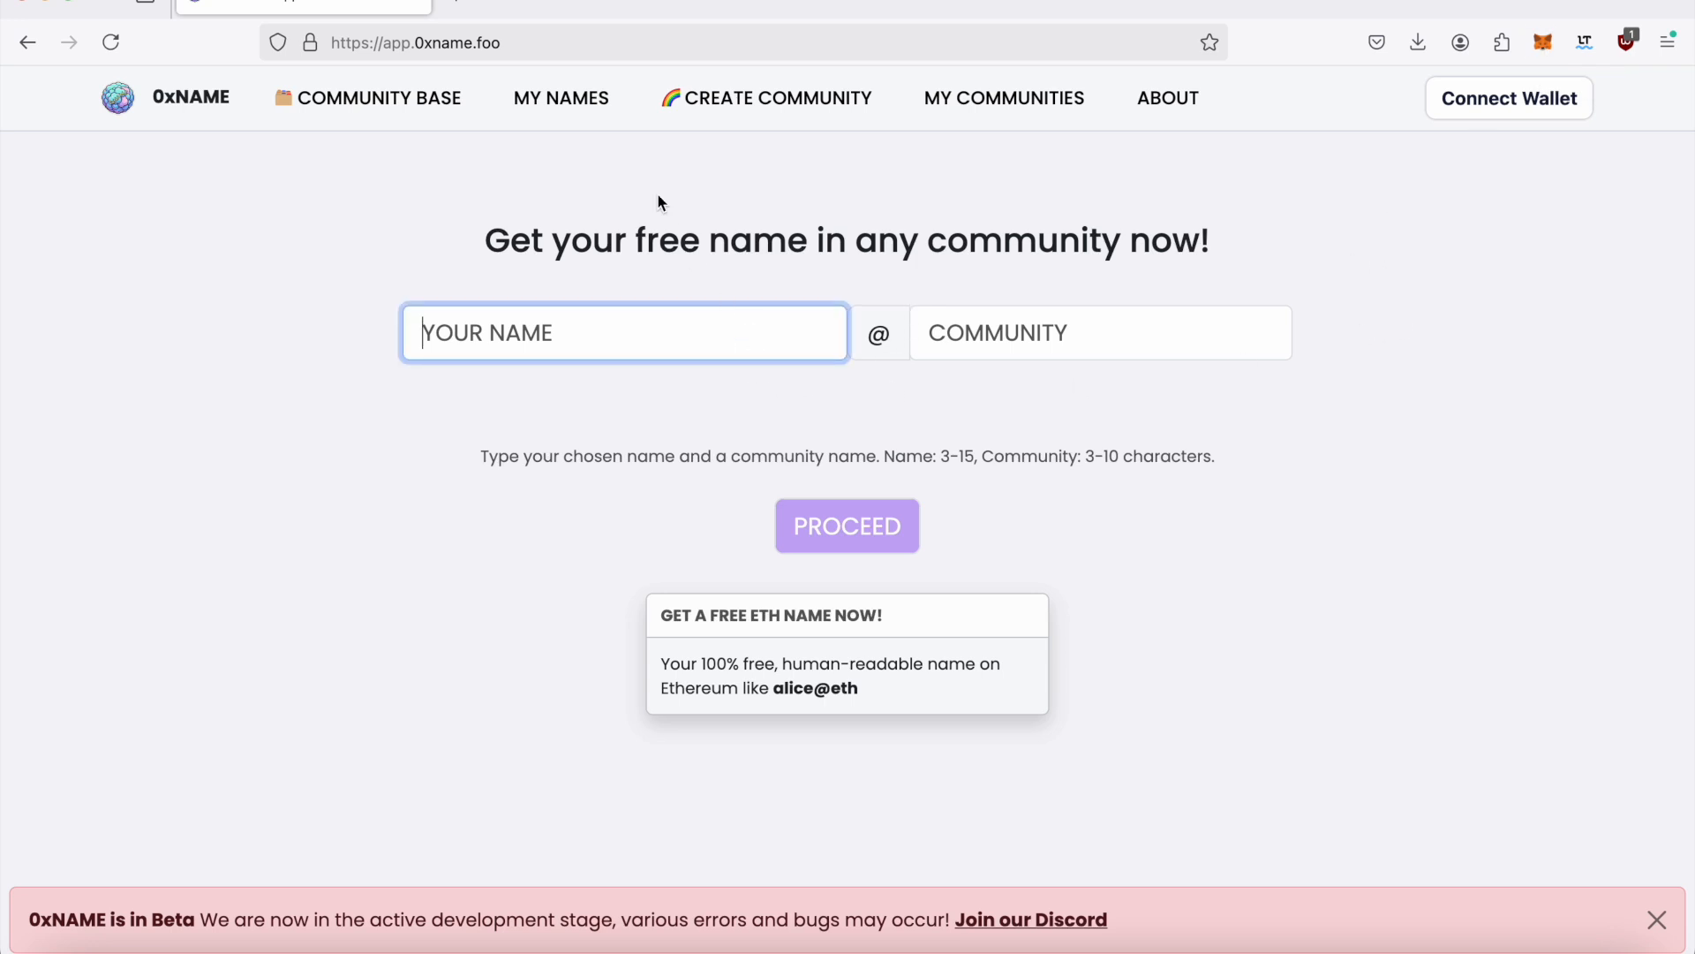
click(976, 345)
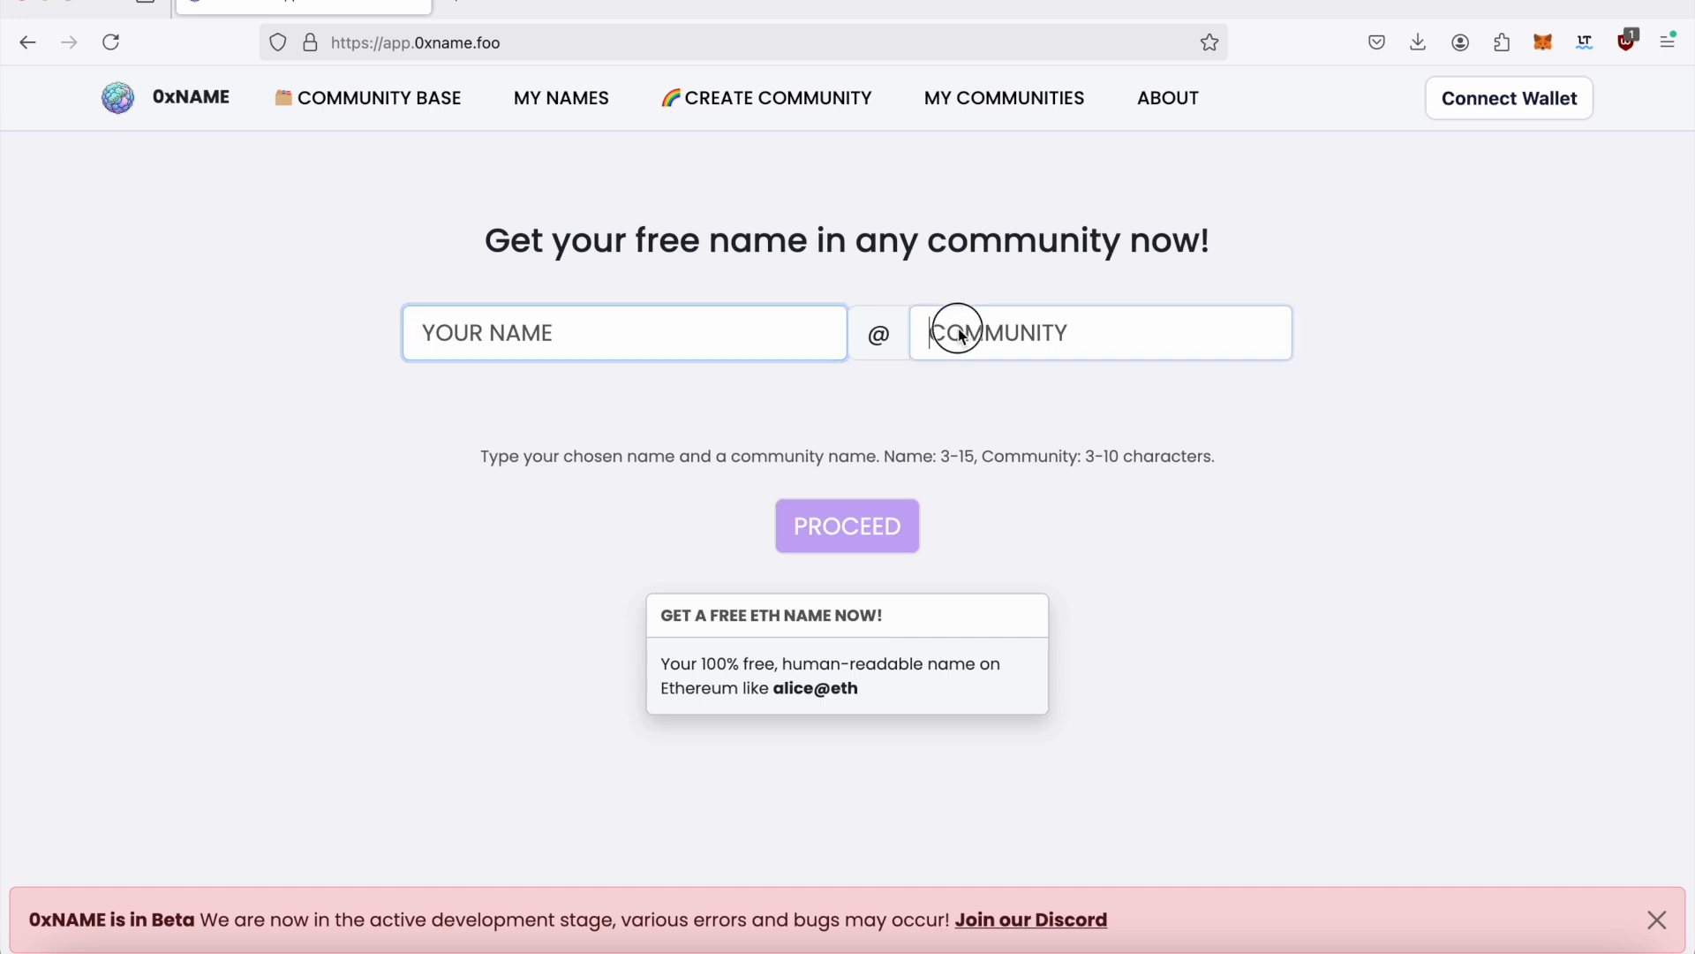
Open the My Names page and connect the MetaMask wallet to the site, approving the connection request
click(572, 99)
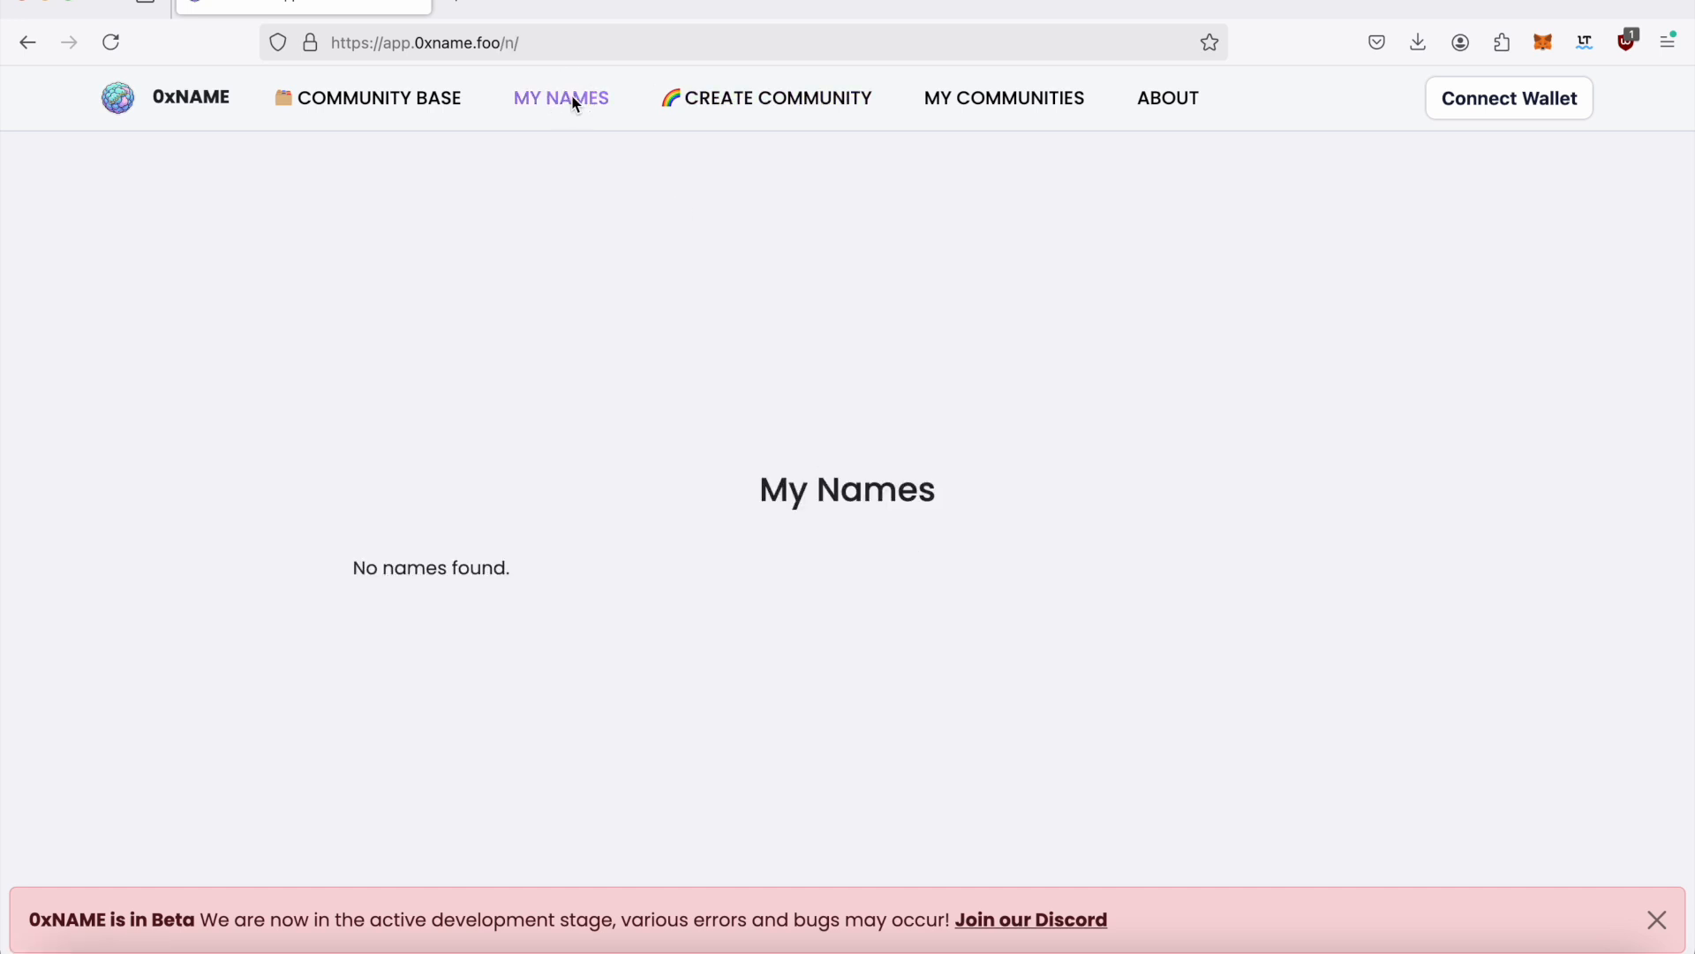
click(1495, 103)
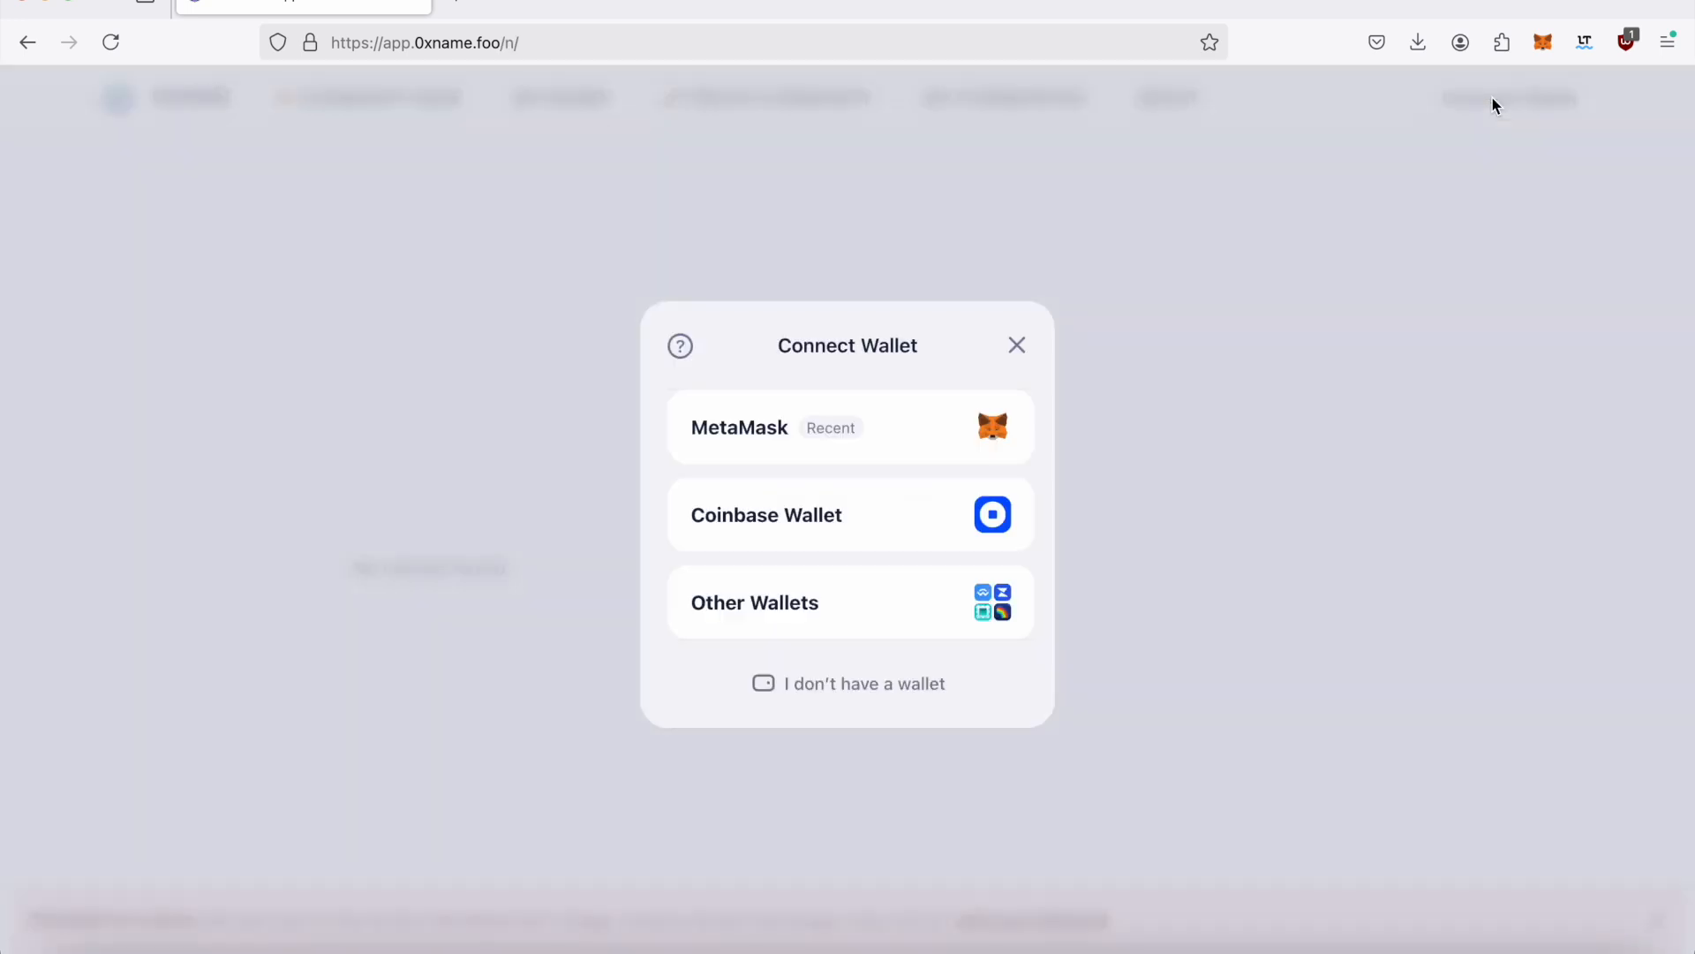
click(908, 427)
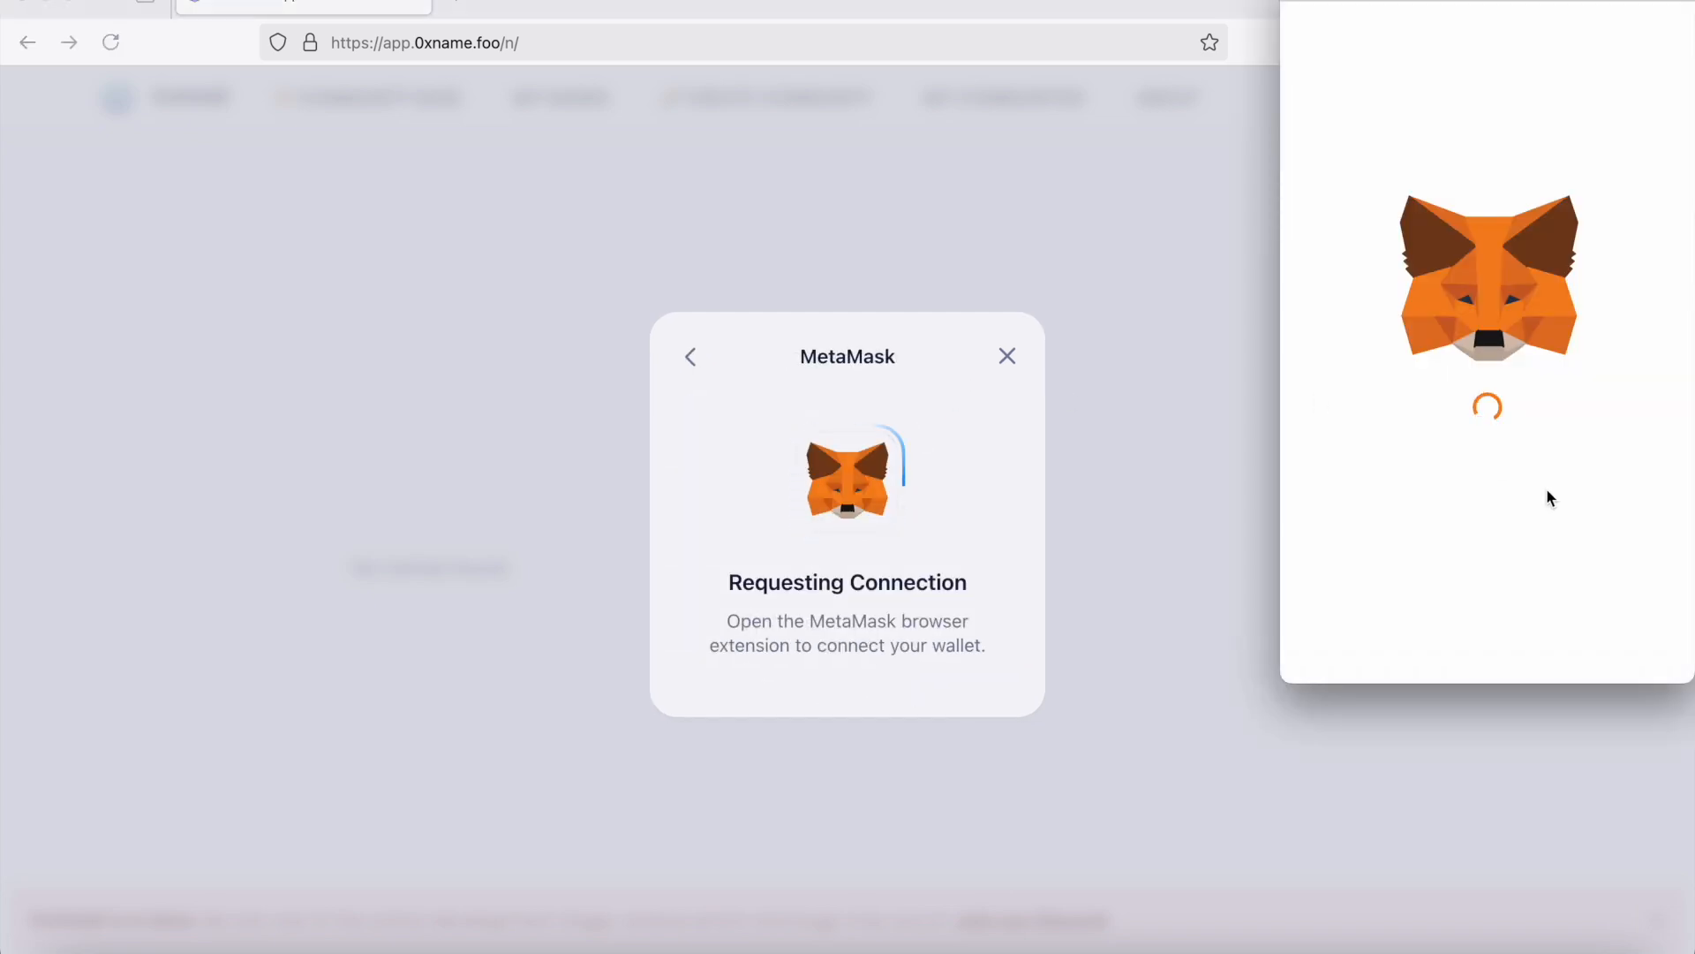
click(1562, 658)
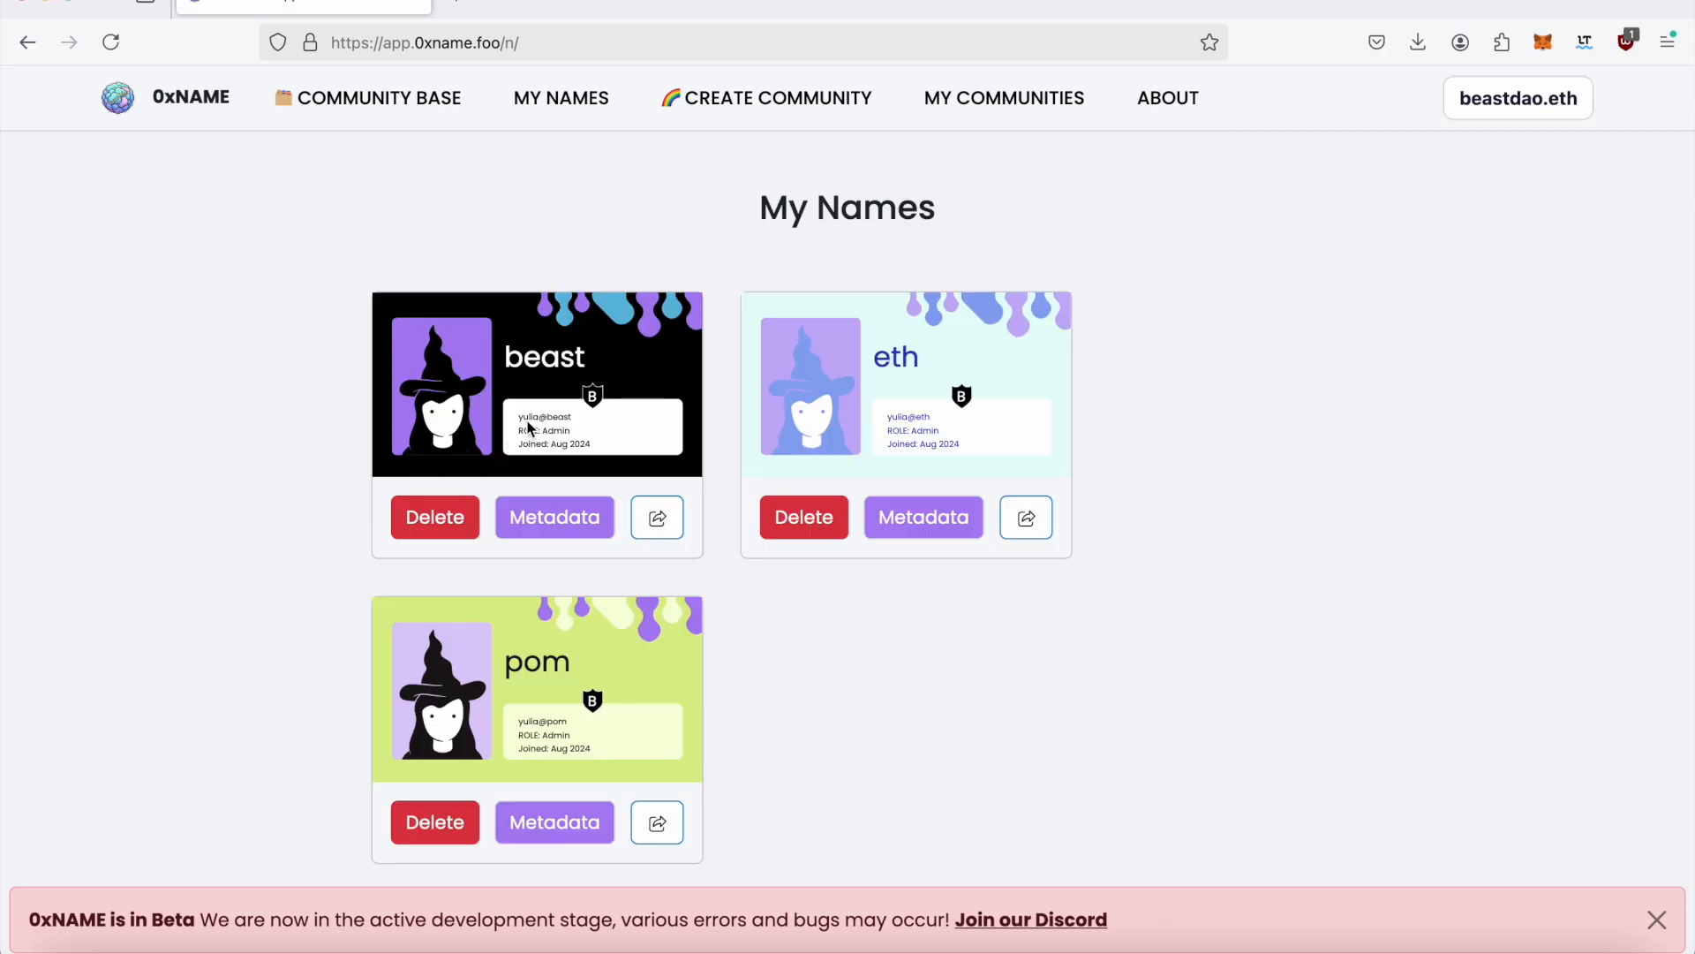
View the shareable page of the membership card in the beast community and return to My Names
click(646, 528)
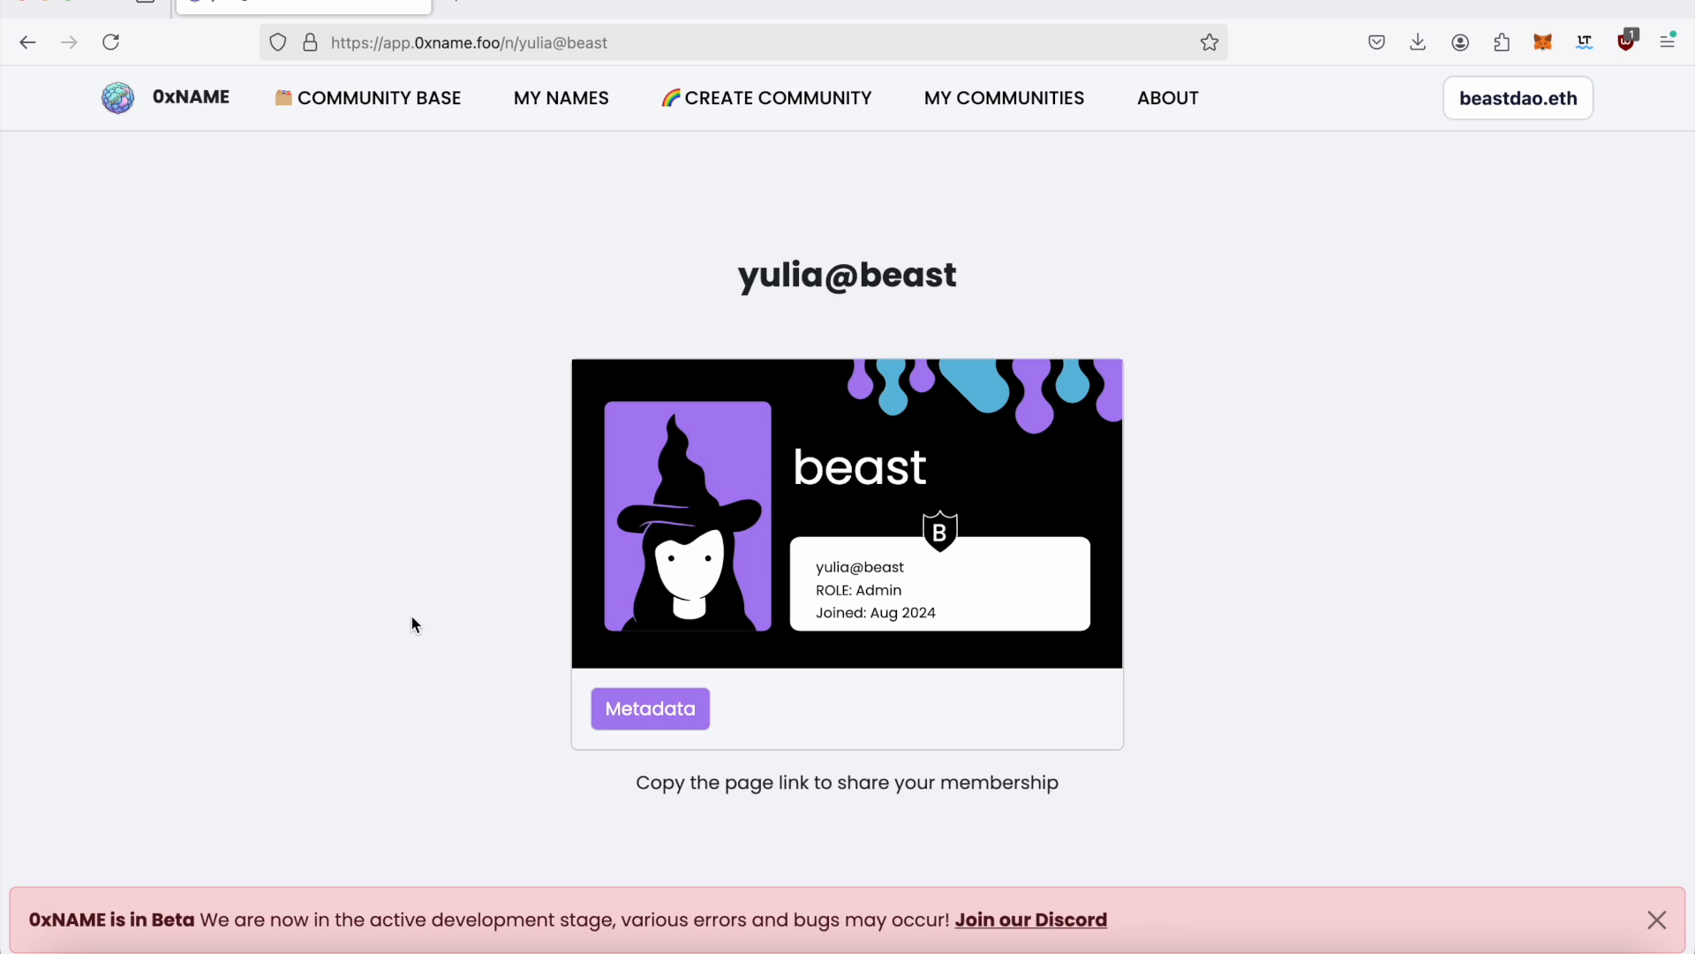
click(43, 57)
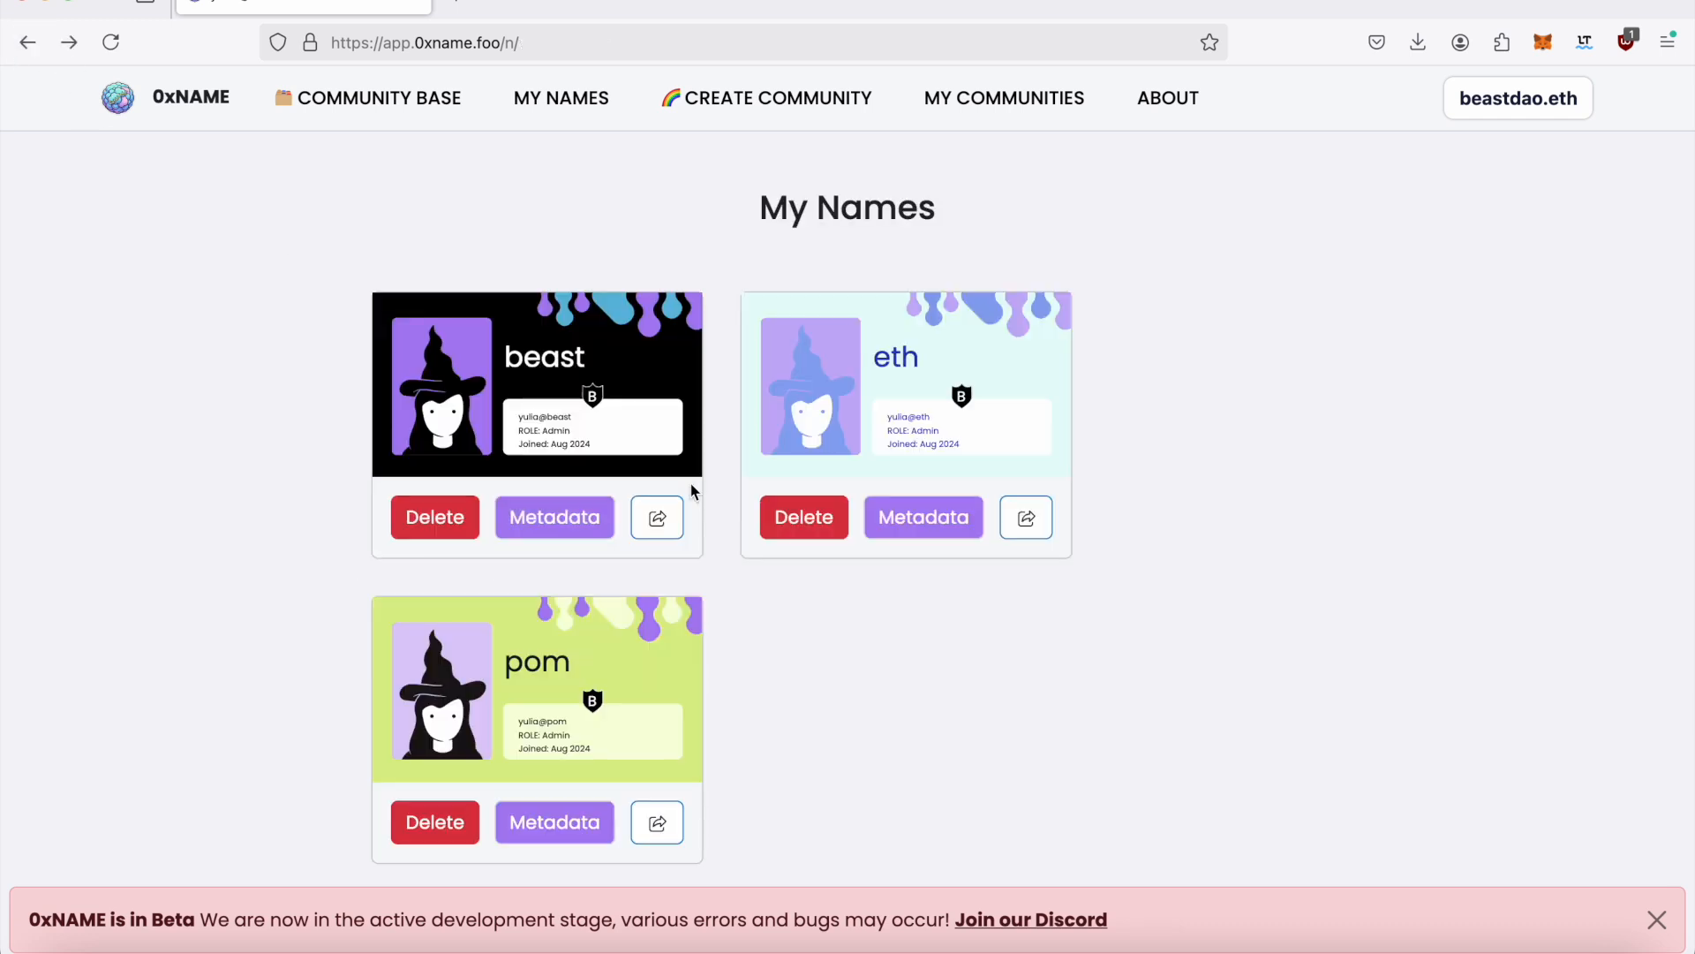
On the 0xNAME home page, enter a first name as the desired name with ethereum as the community
click(171, 99)
click(635, 340)
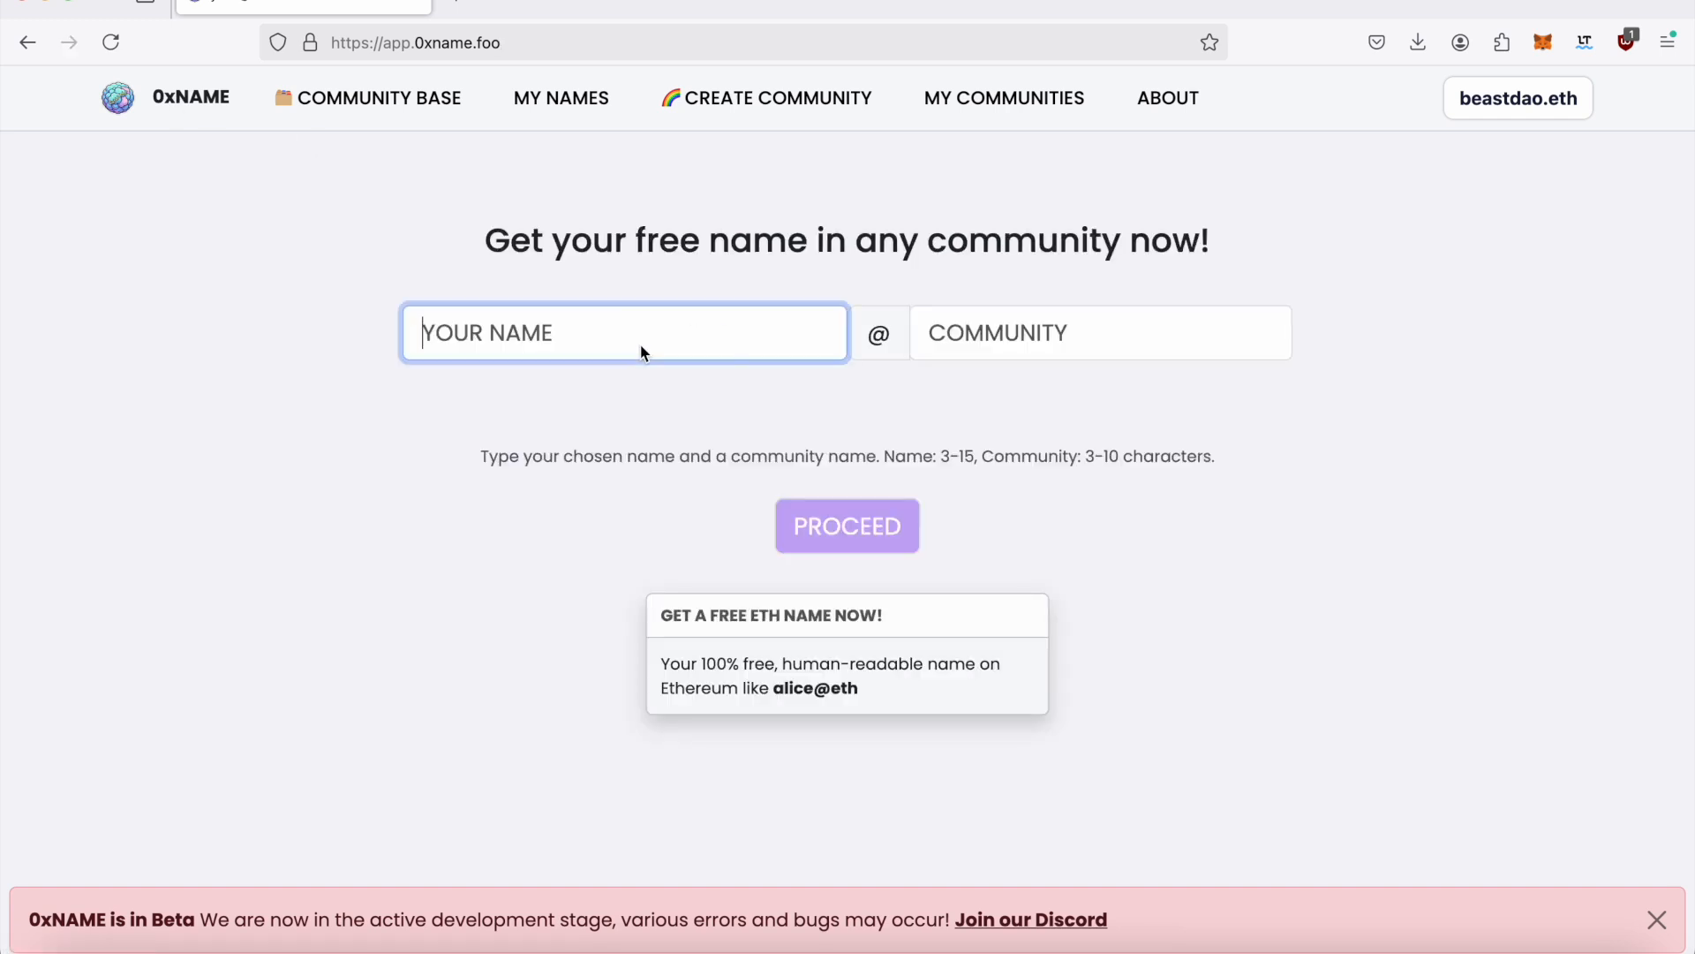
text(yulia)
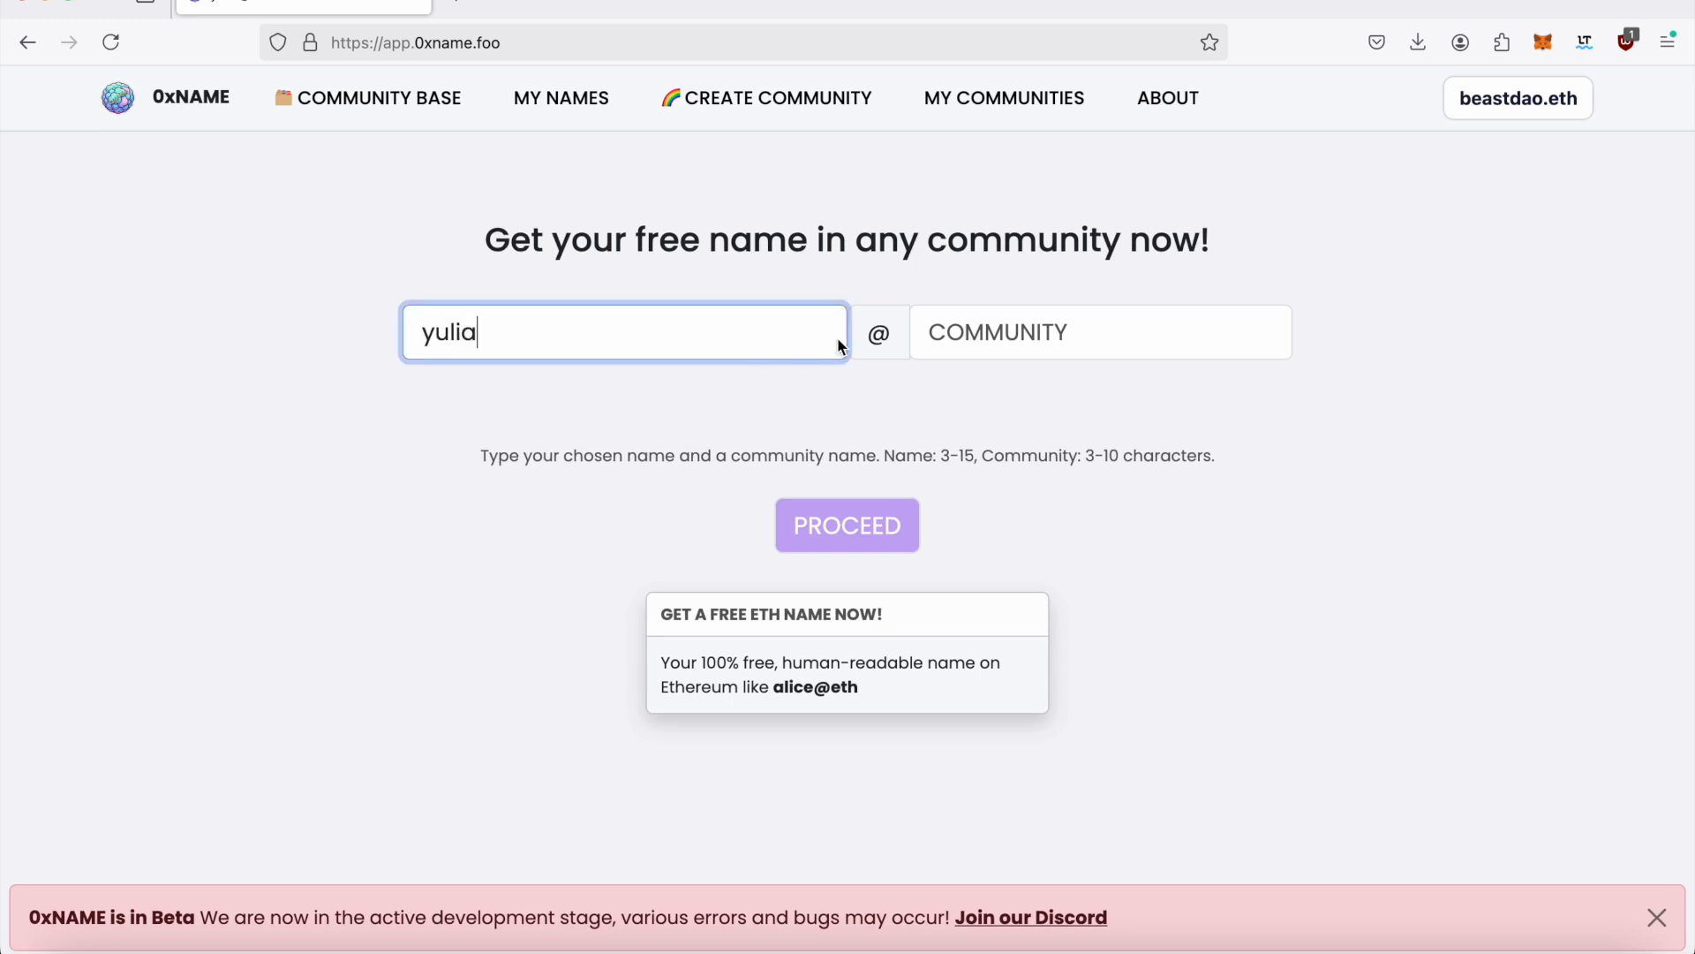
click(992, 345)
text(ethereum)
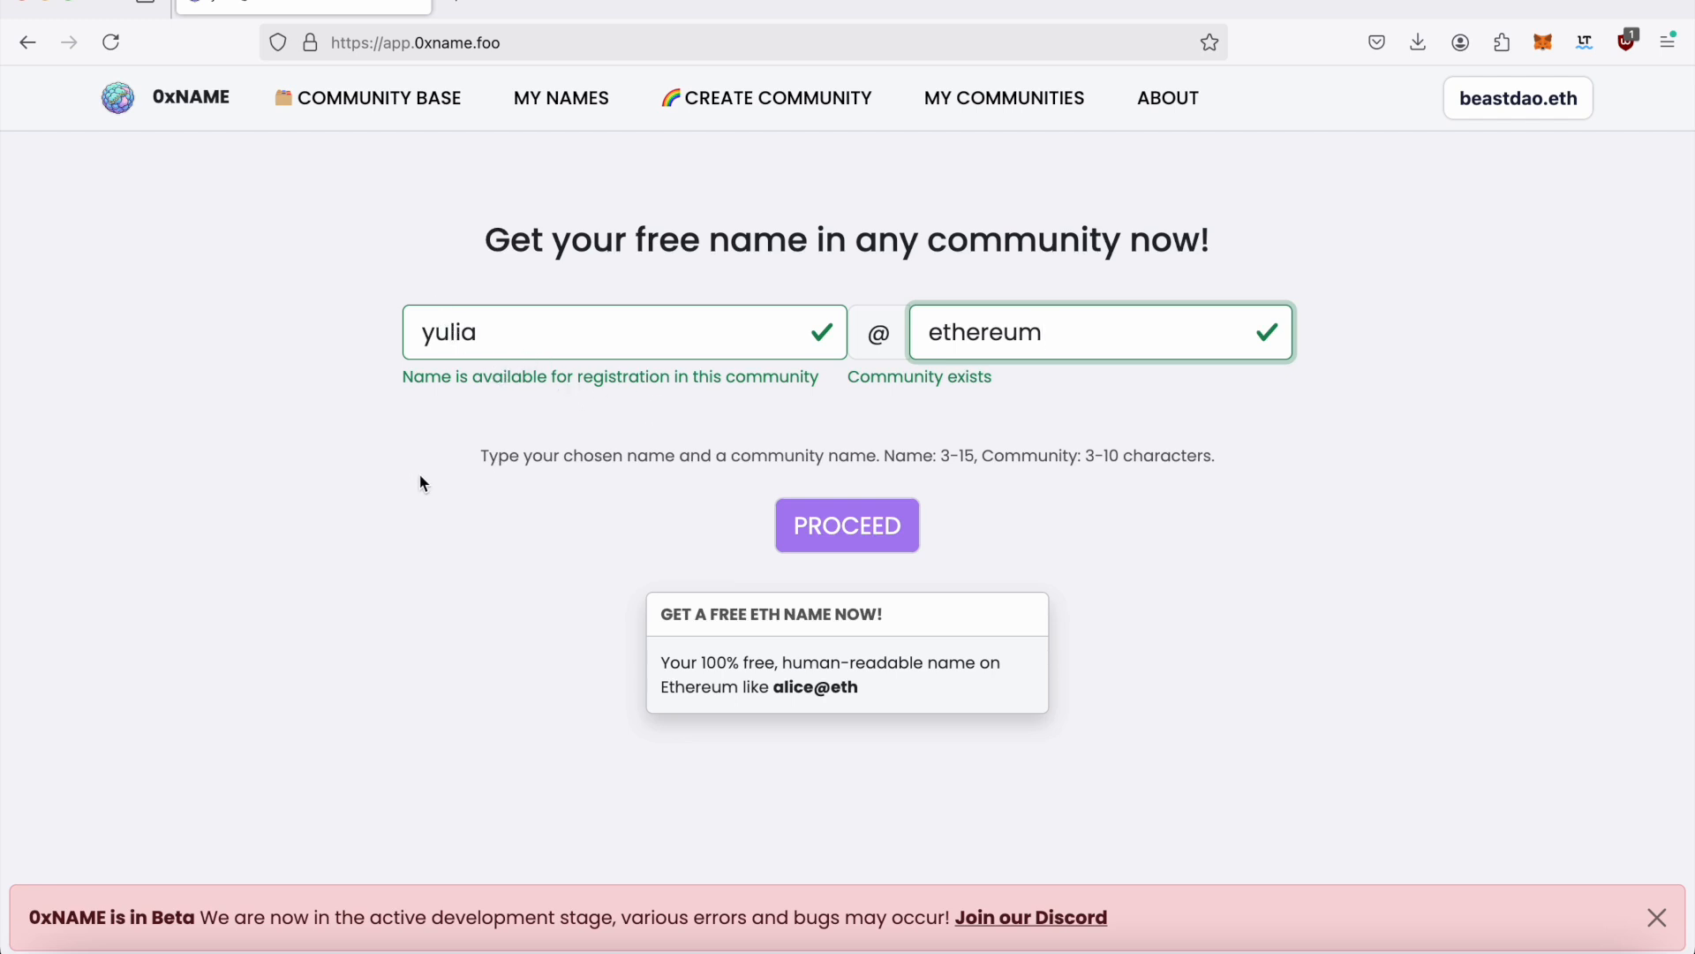
Clear both the community and the name from the free-name form
drag(1059, 332, 929, 336)
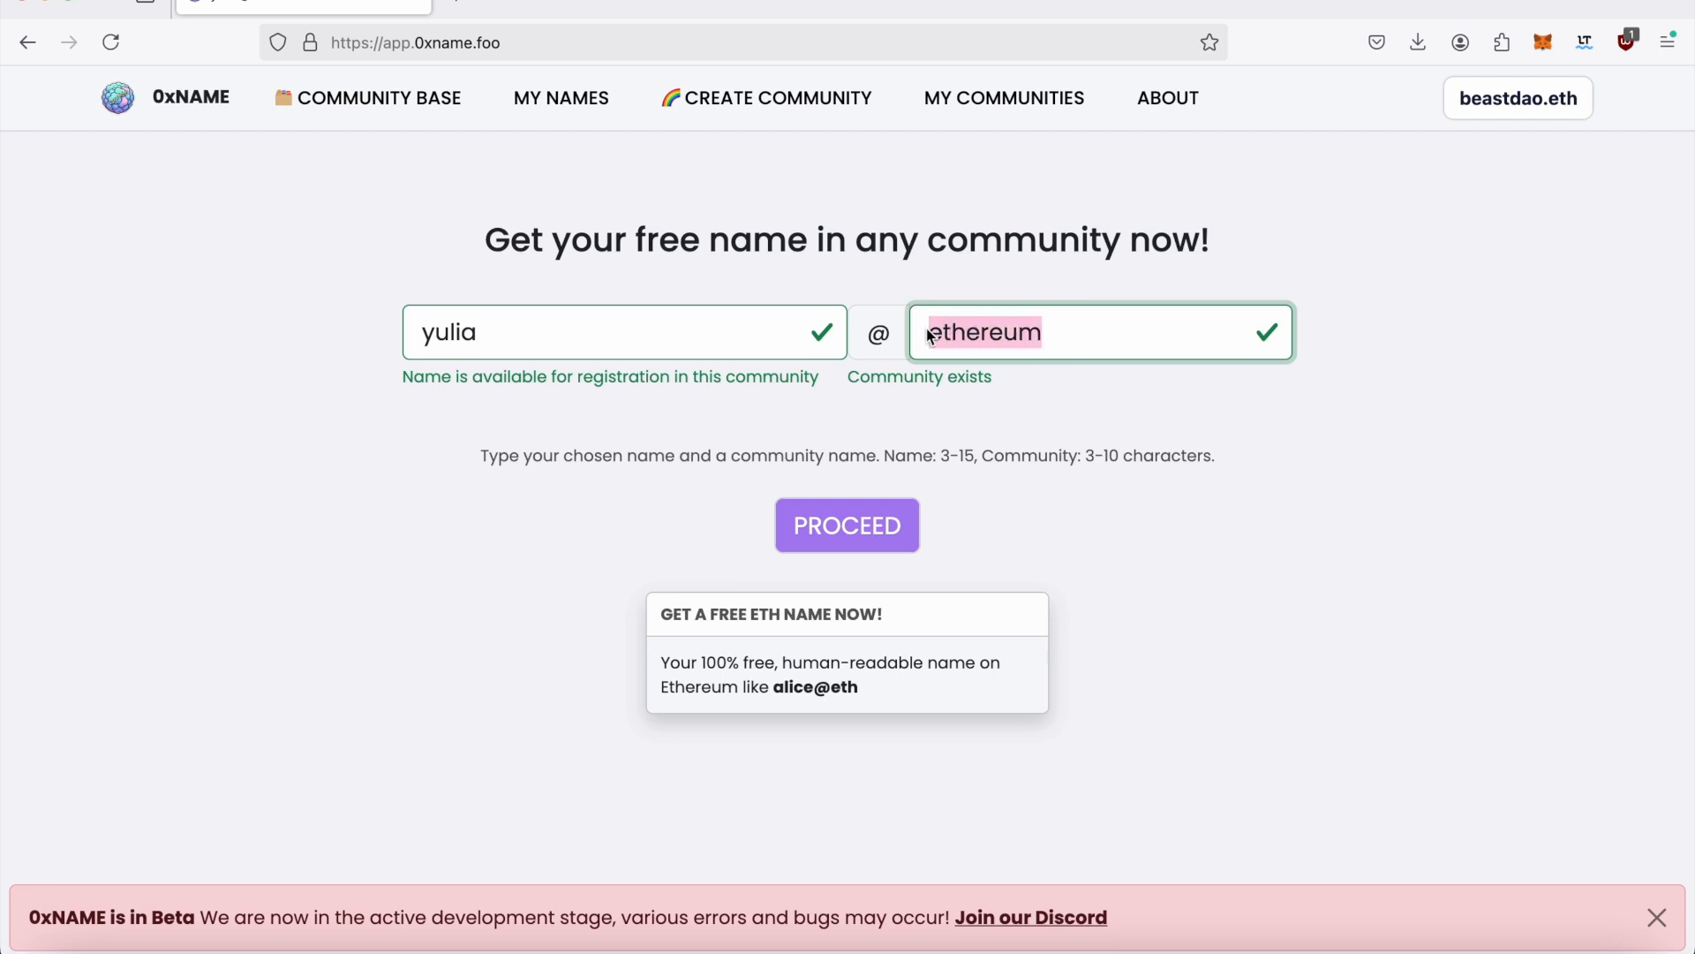
key(BackSpace)
click(644, 329)
drag(644, 329, 402, 330)
key(BackSpace)
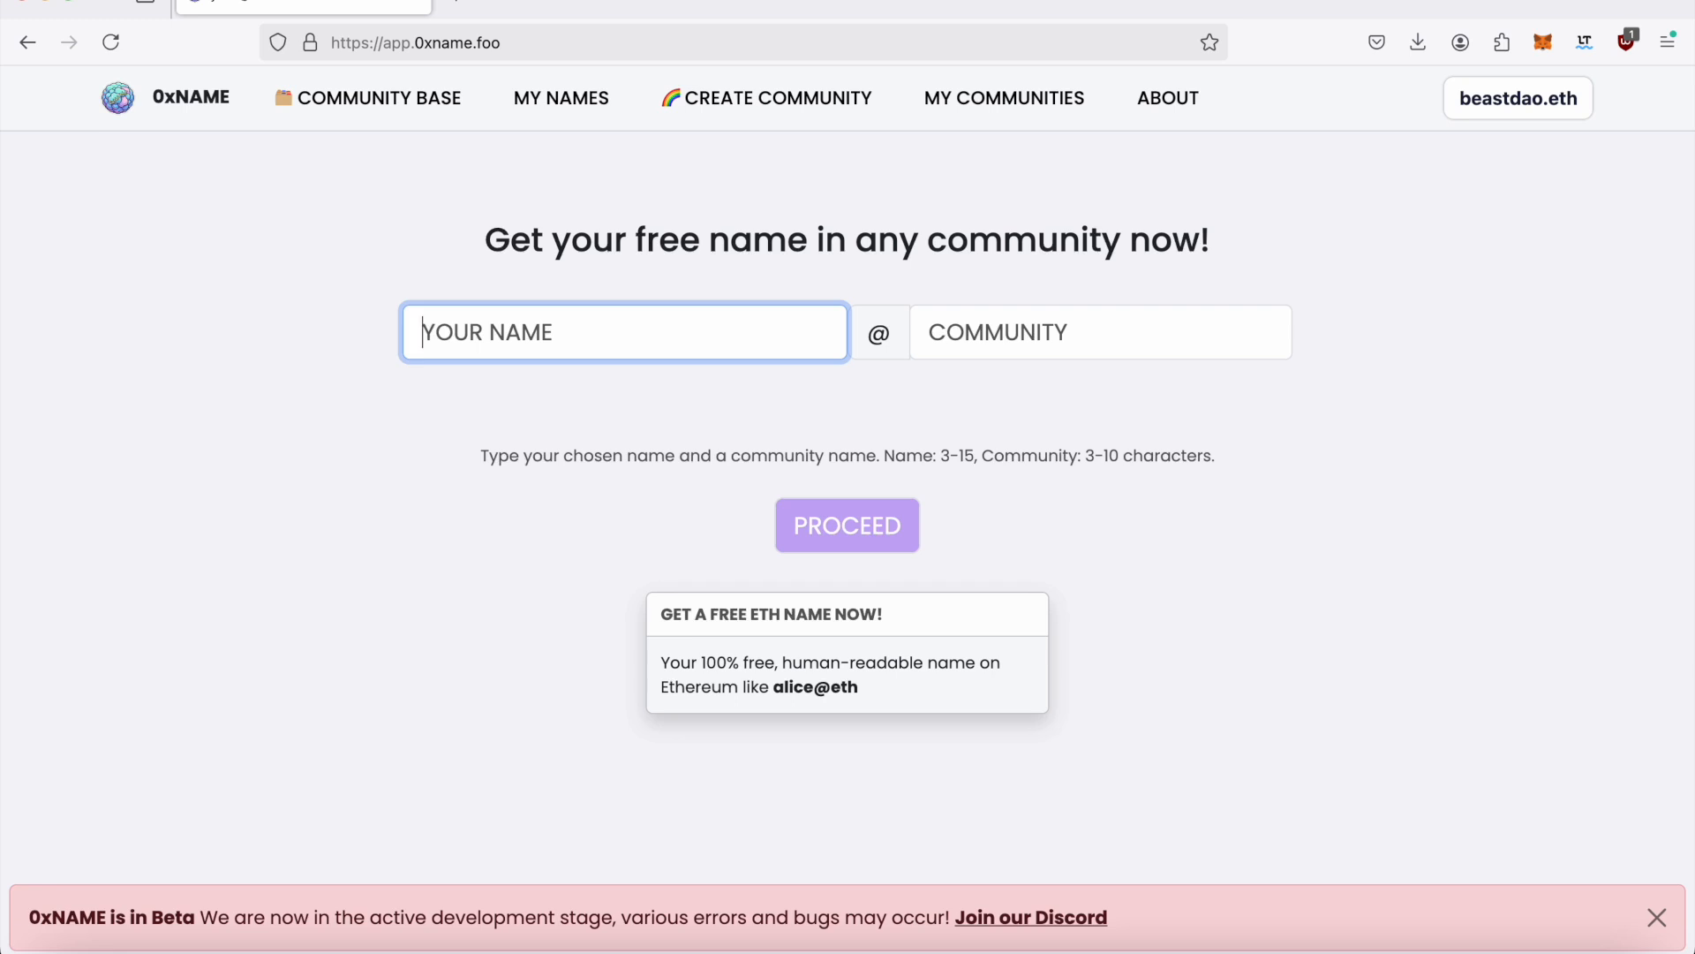
Check on the free-name form whether the community ethzurich is already registered
click(972, 349)
click(590, 350)
click(1003, 338)
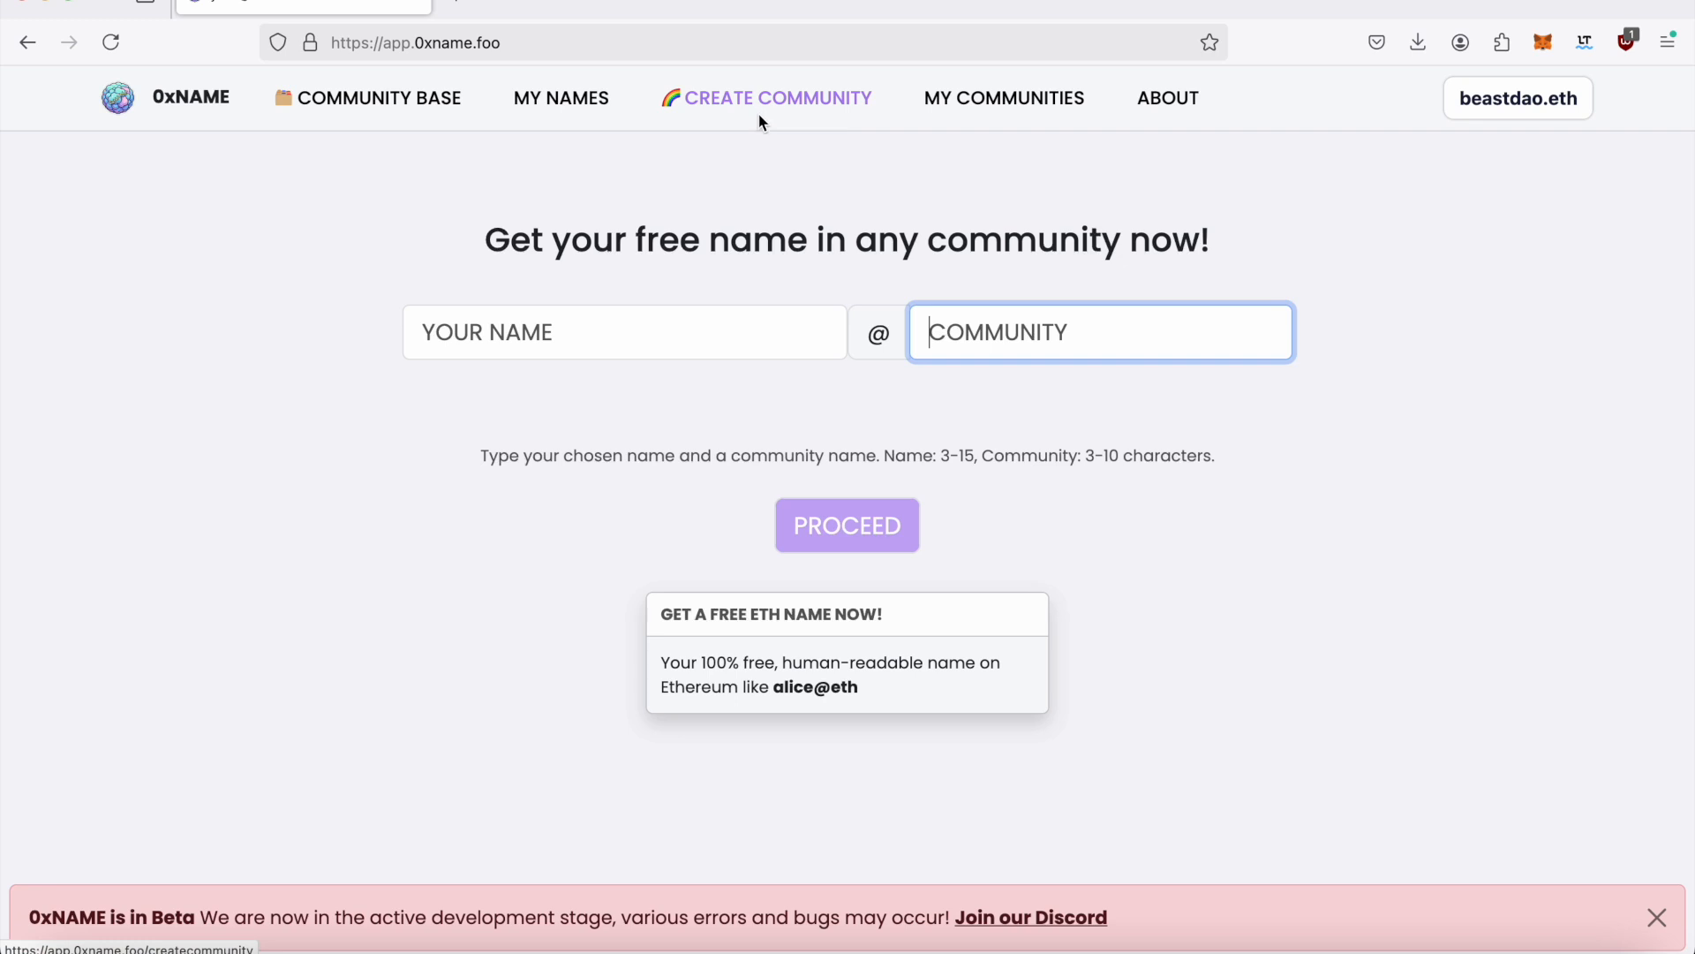
text(ethyurich)
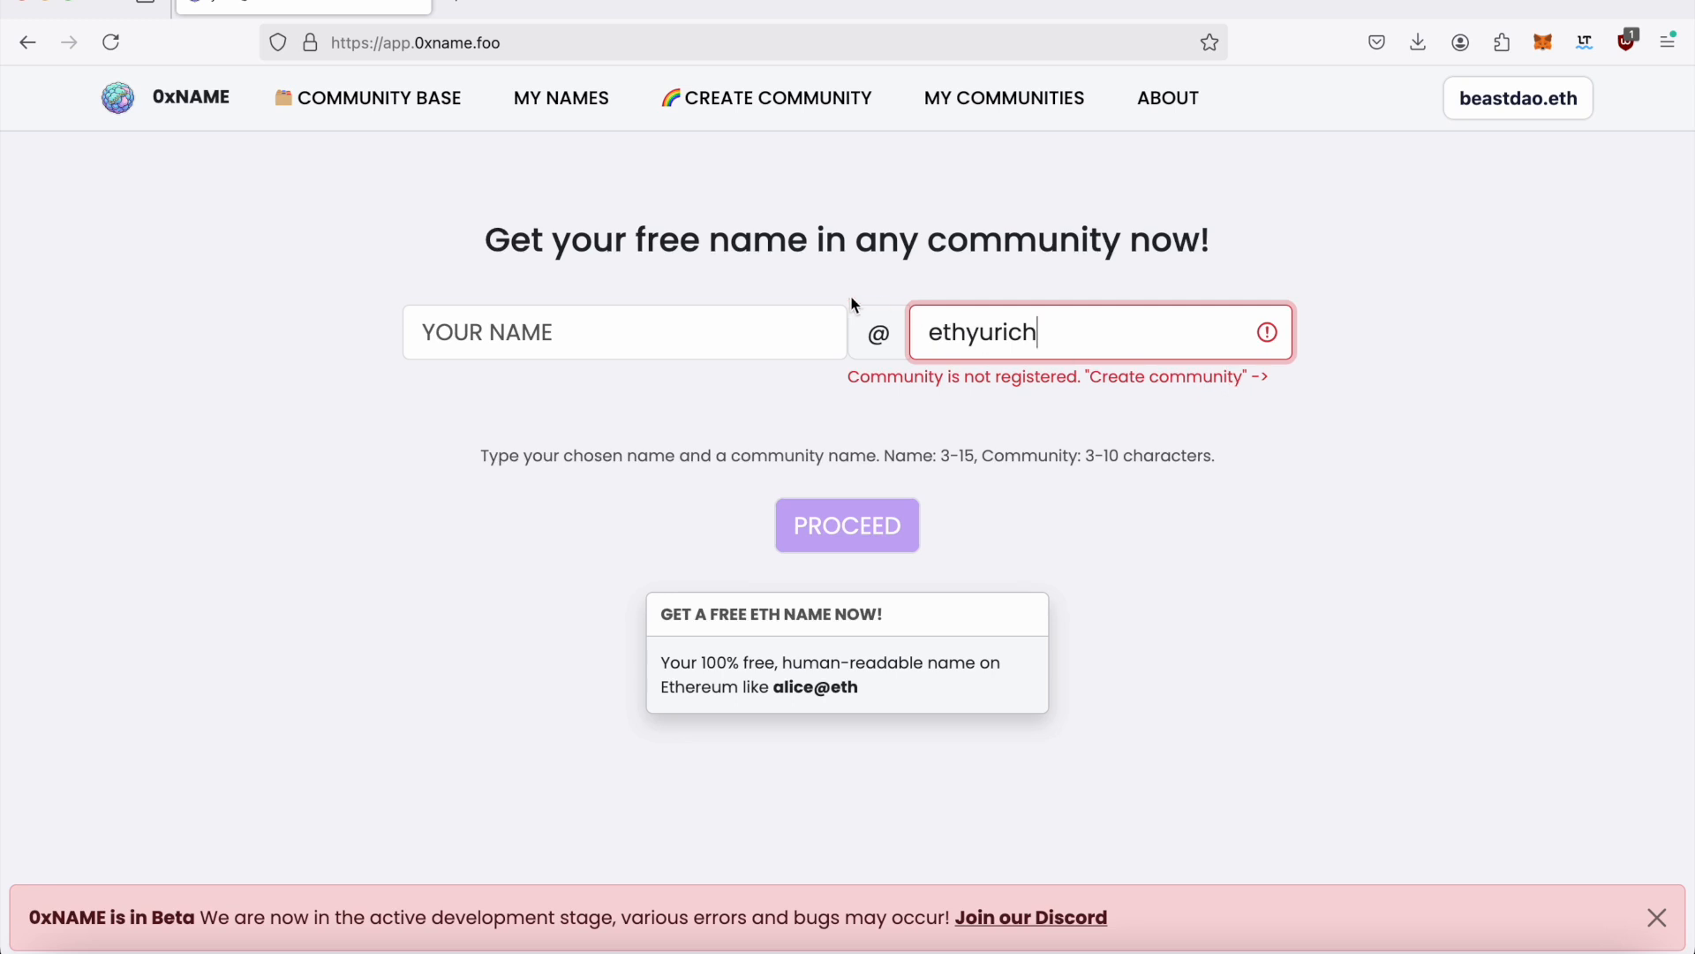
click(976, 335)
key(BackSpace)
text(z)
Start creating a new community named ethzurich and proceed to the form that finalises it
click(758, 99)
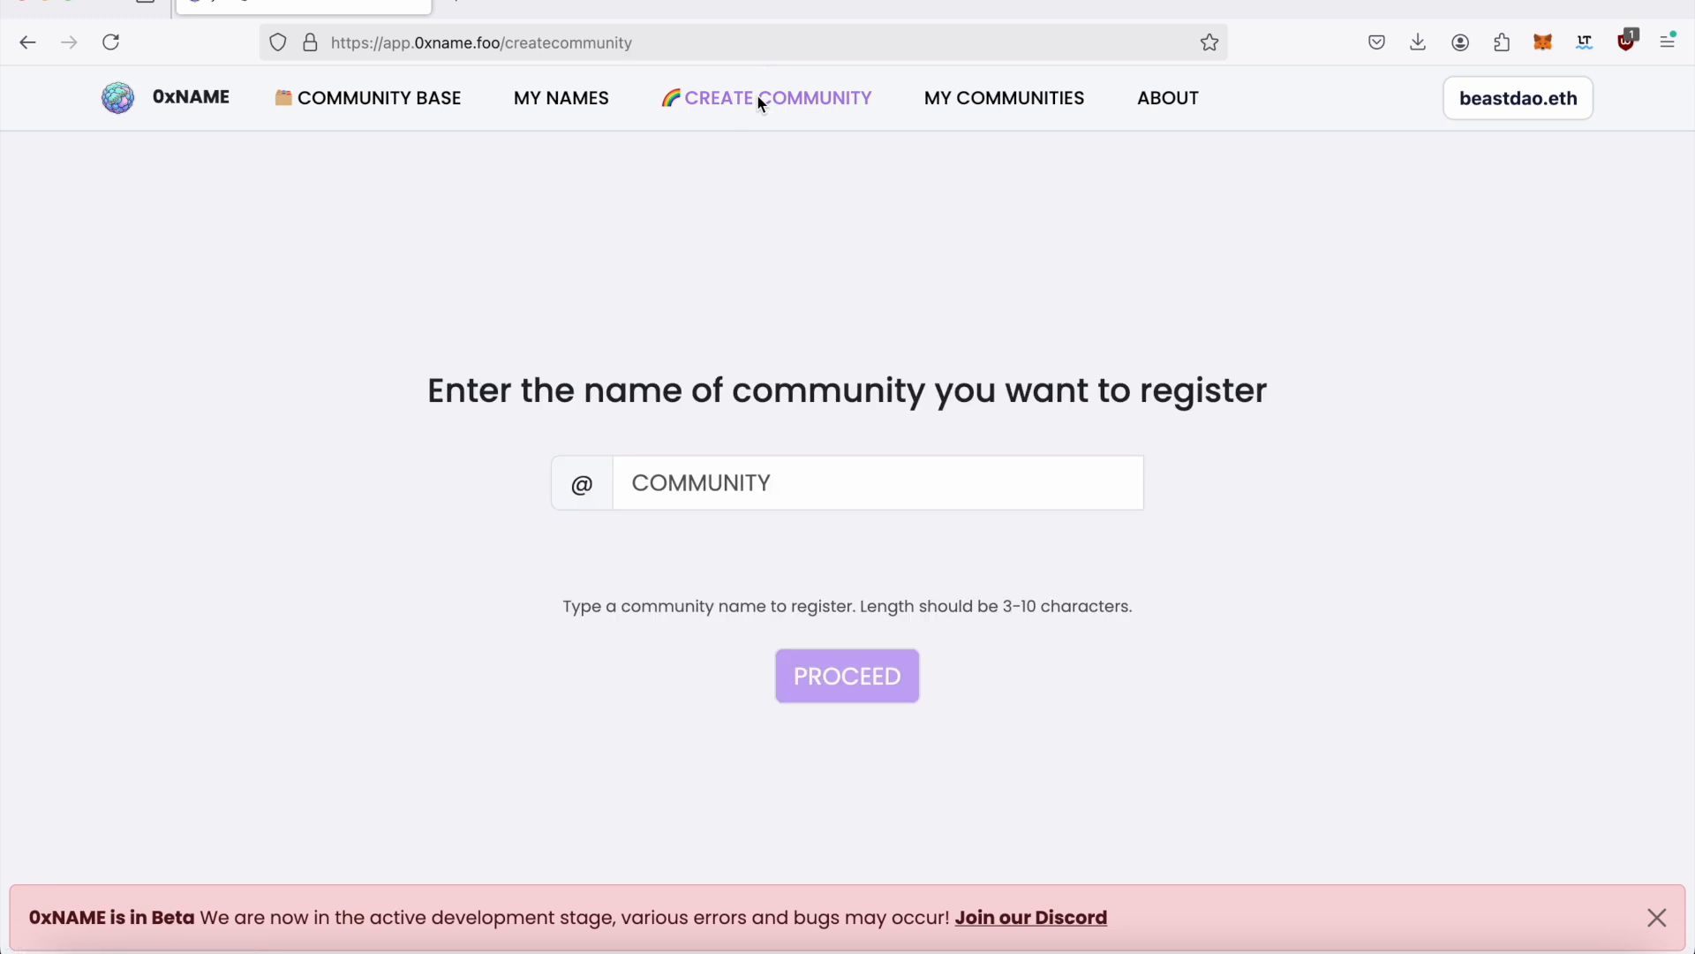
click(678, 481)
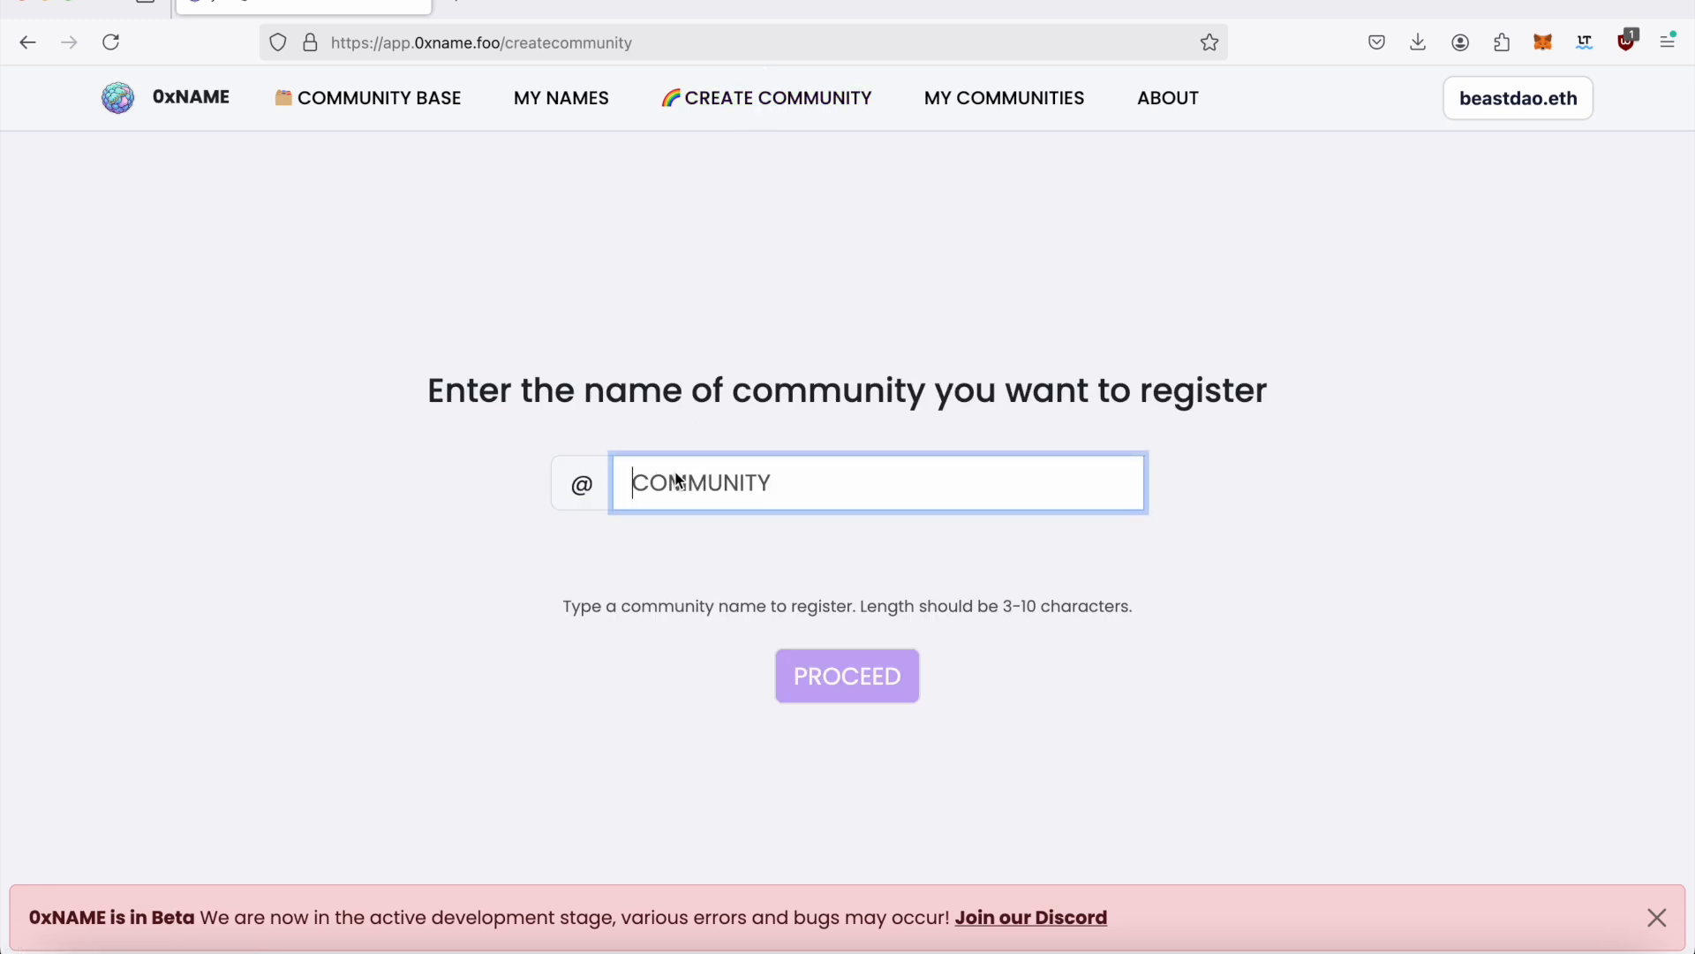
text(ethzurich)
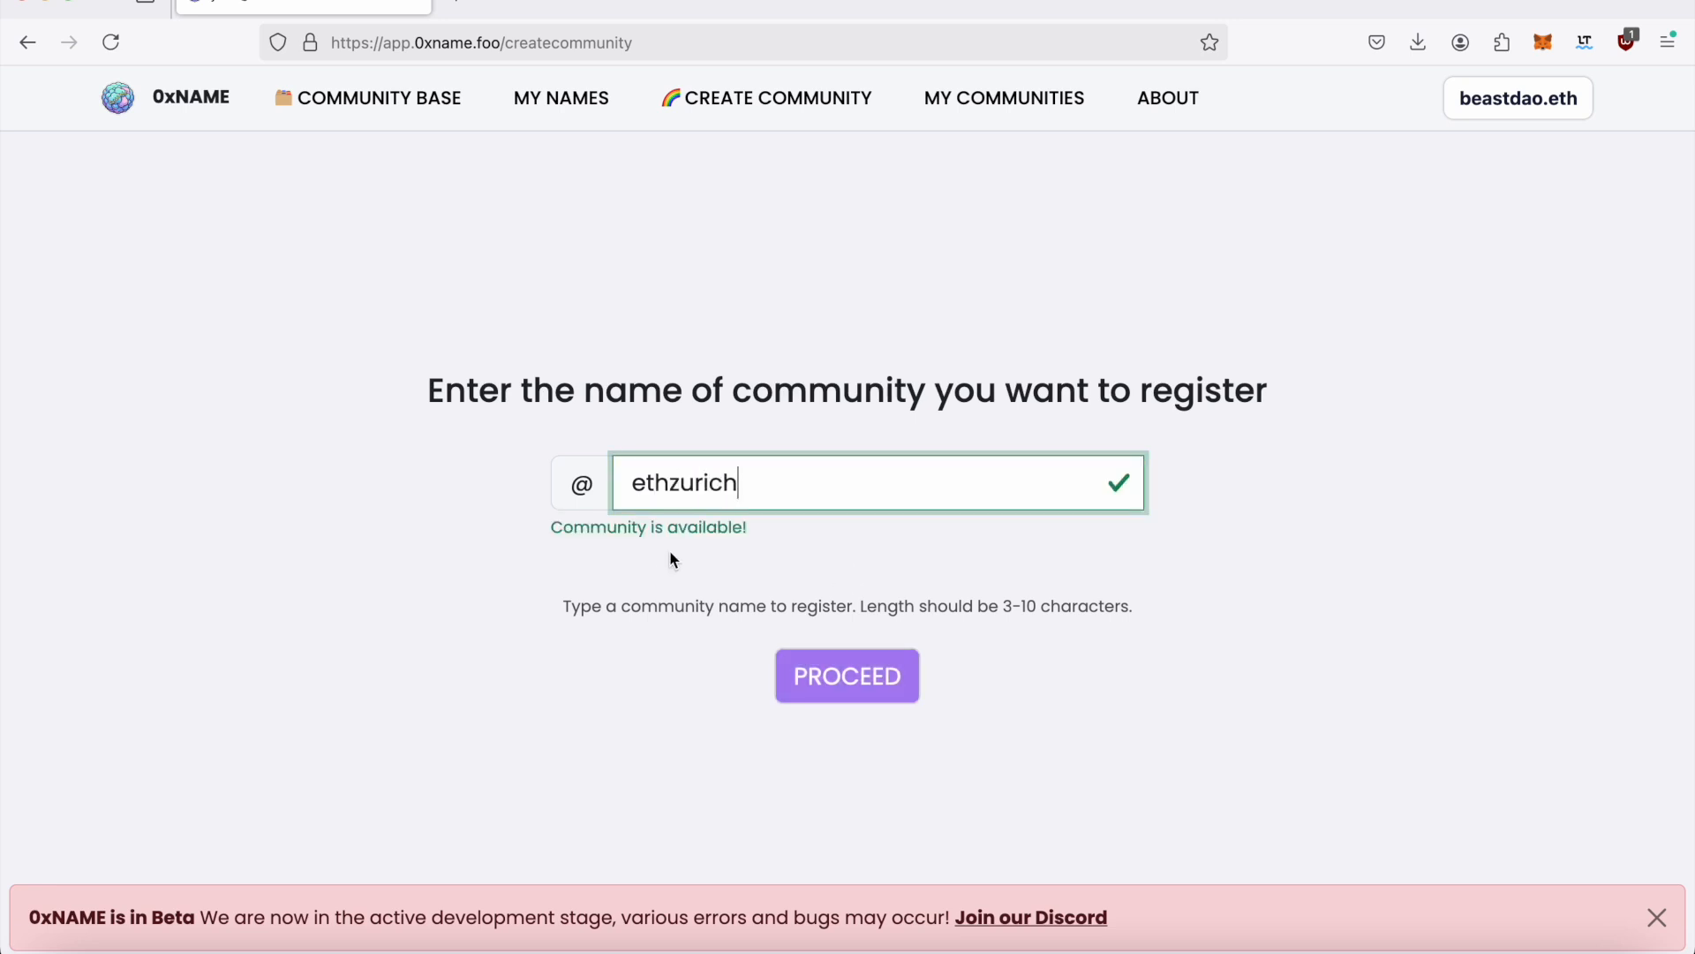
click(859, 689)
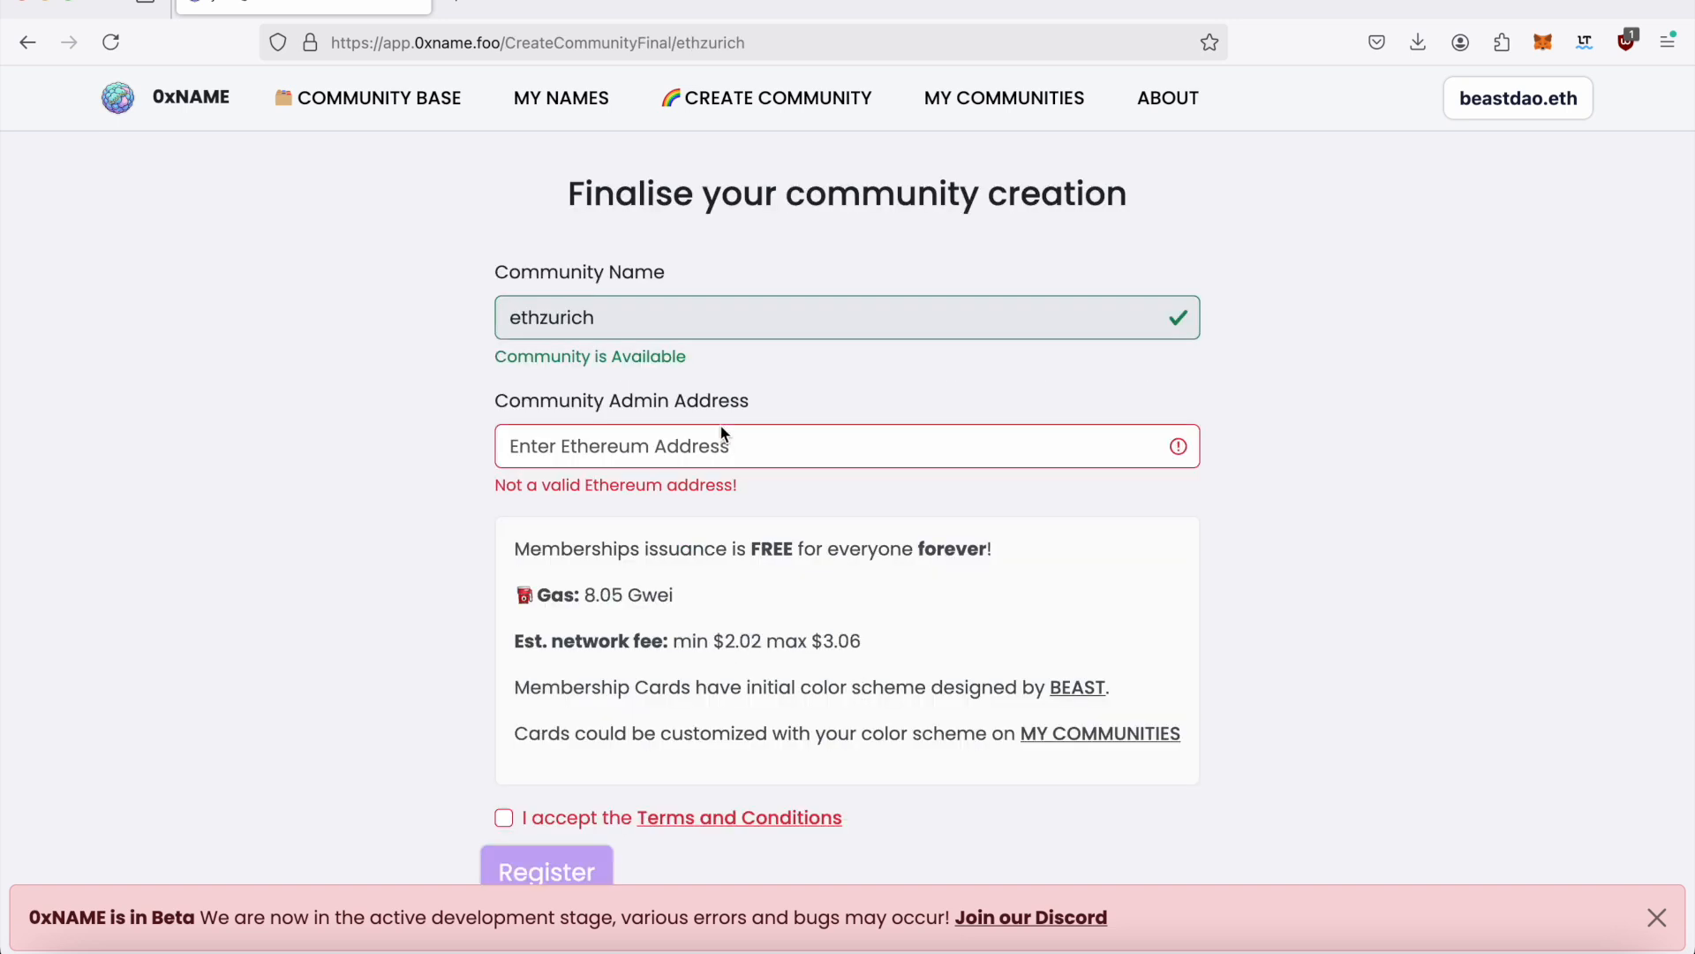
Set the community admin address to the account address copied from MetaMask, and check it against the wallet
click(1544, 41)
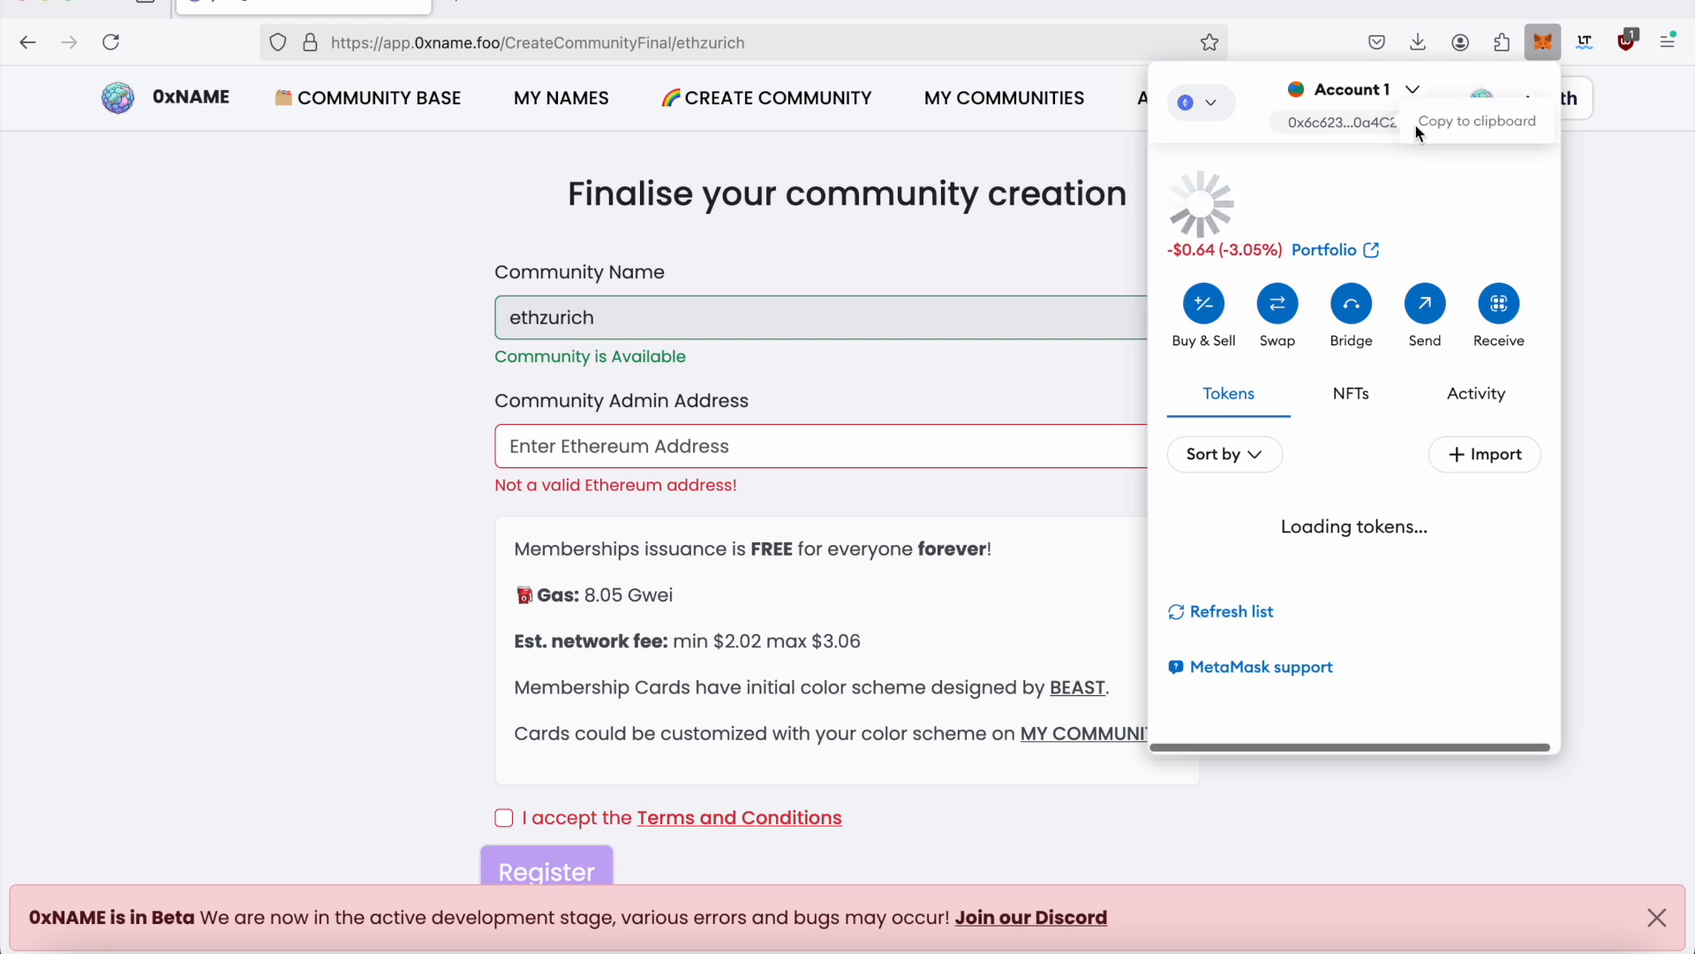
click(1405, 120)
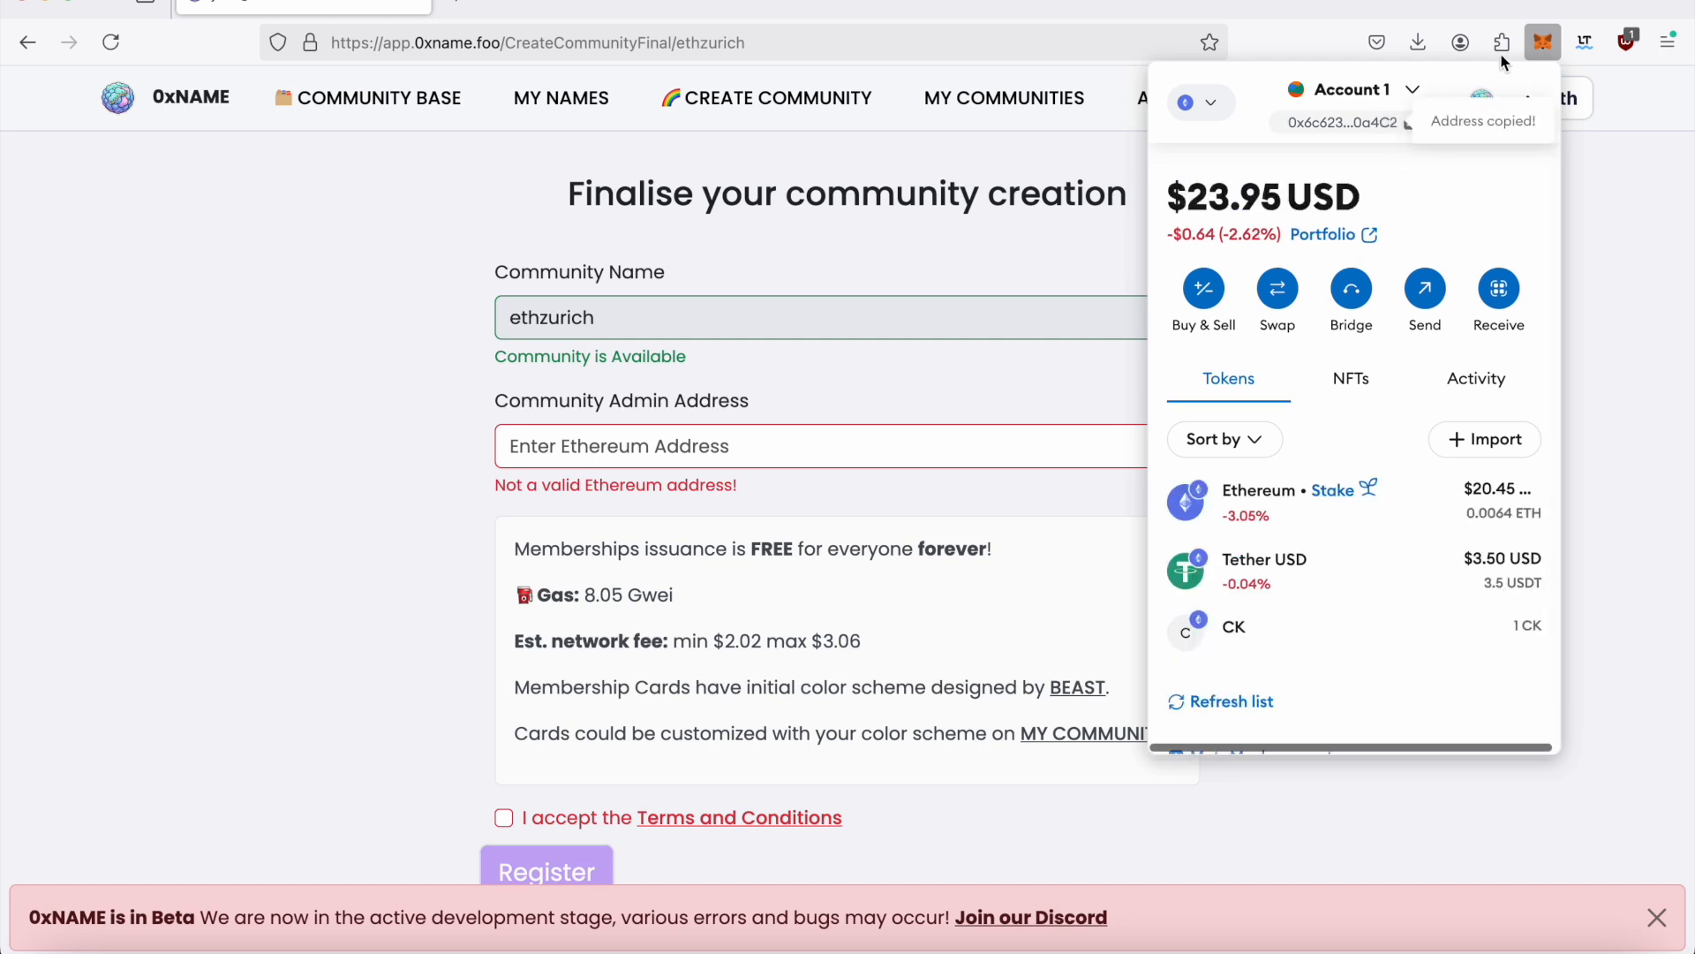
click(1544, 42)
click(876, 437)
key(super+v)
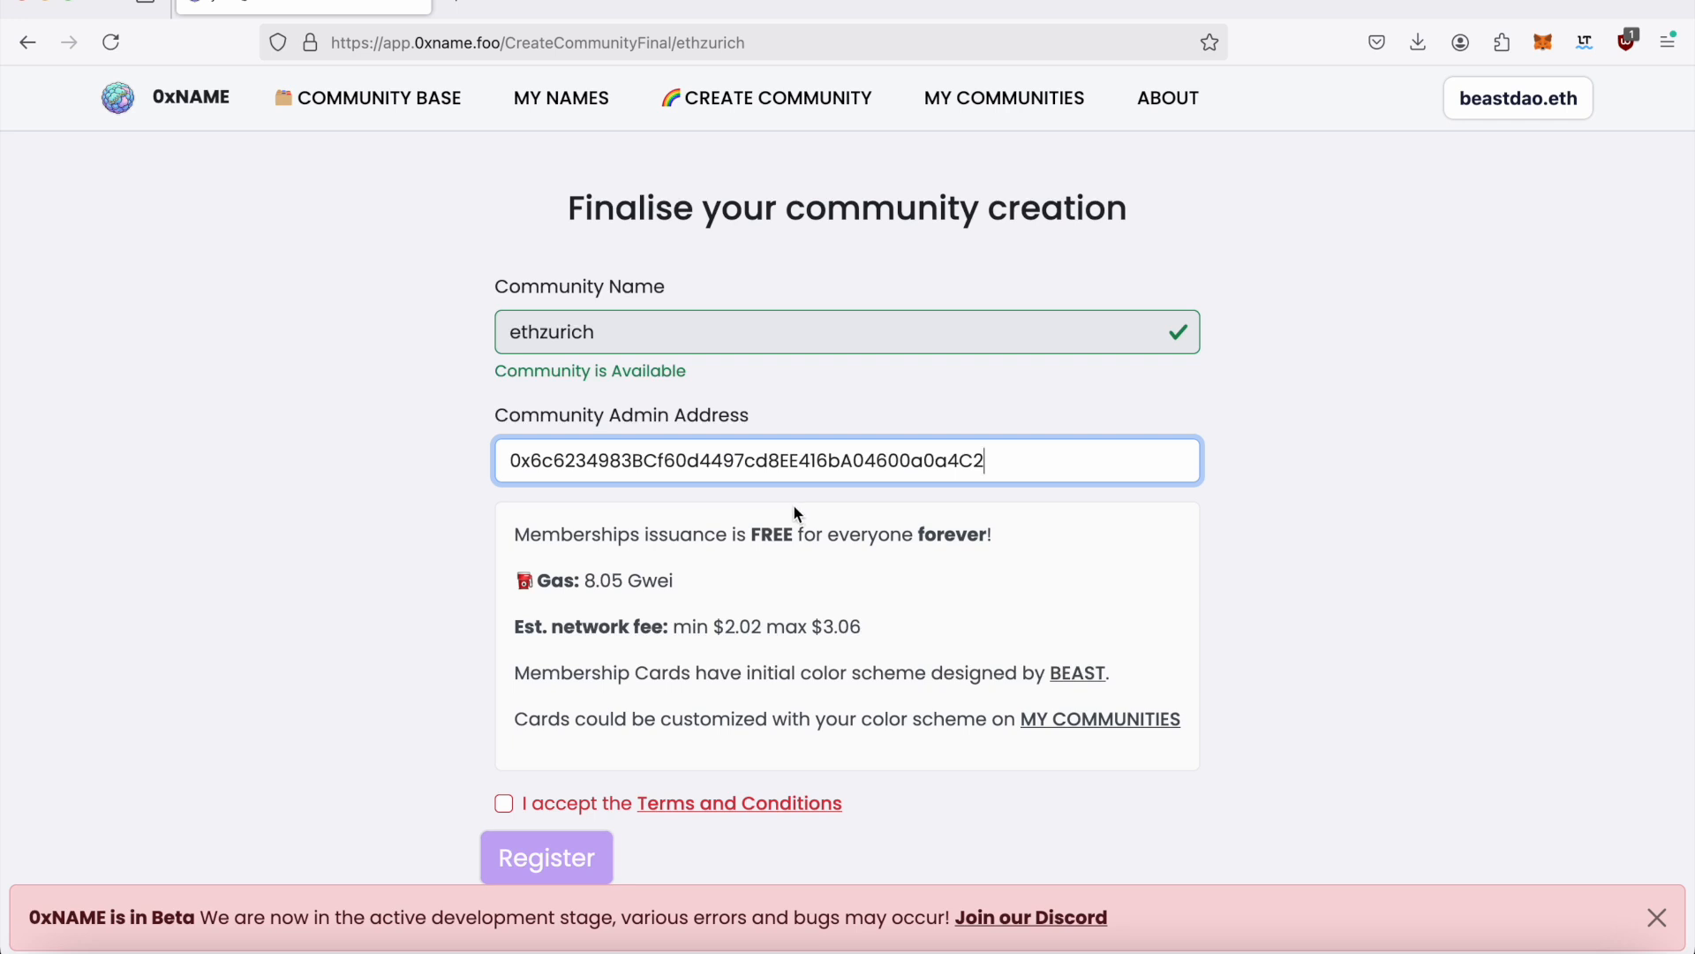
click(1541, 44)
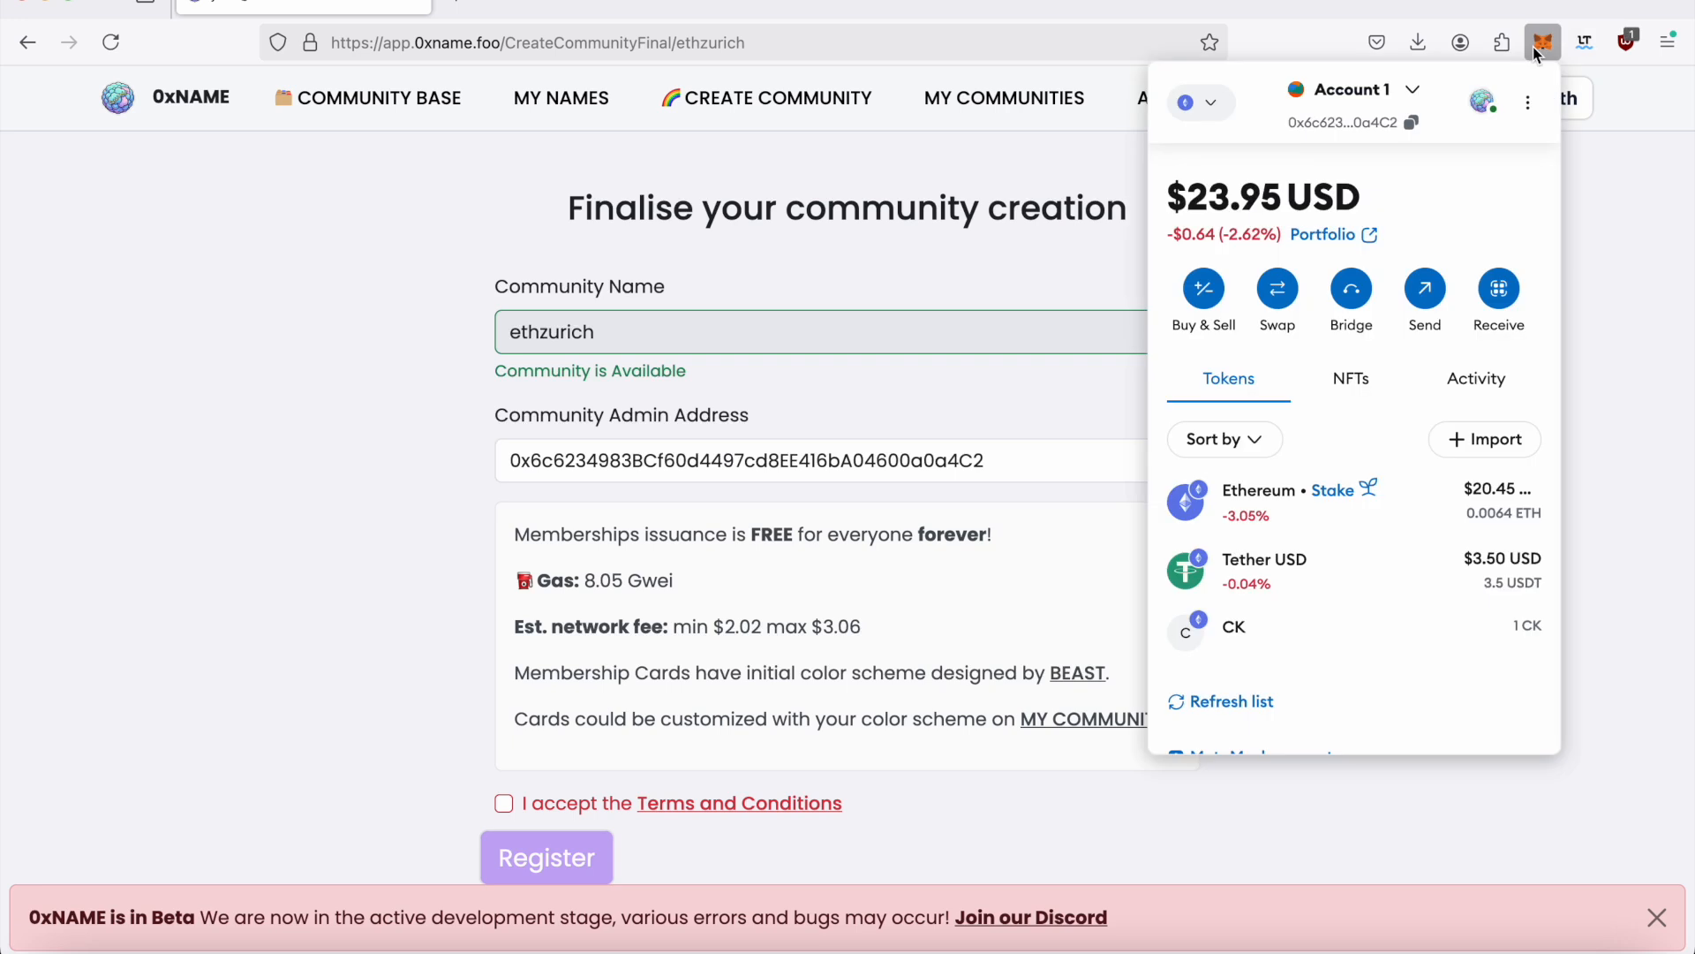
click(1533, 46)
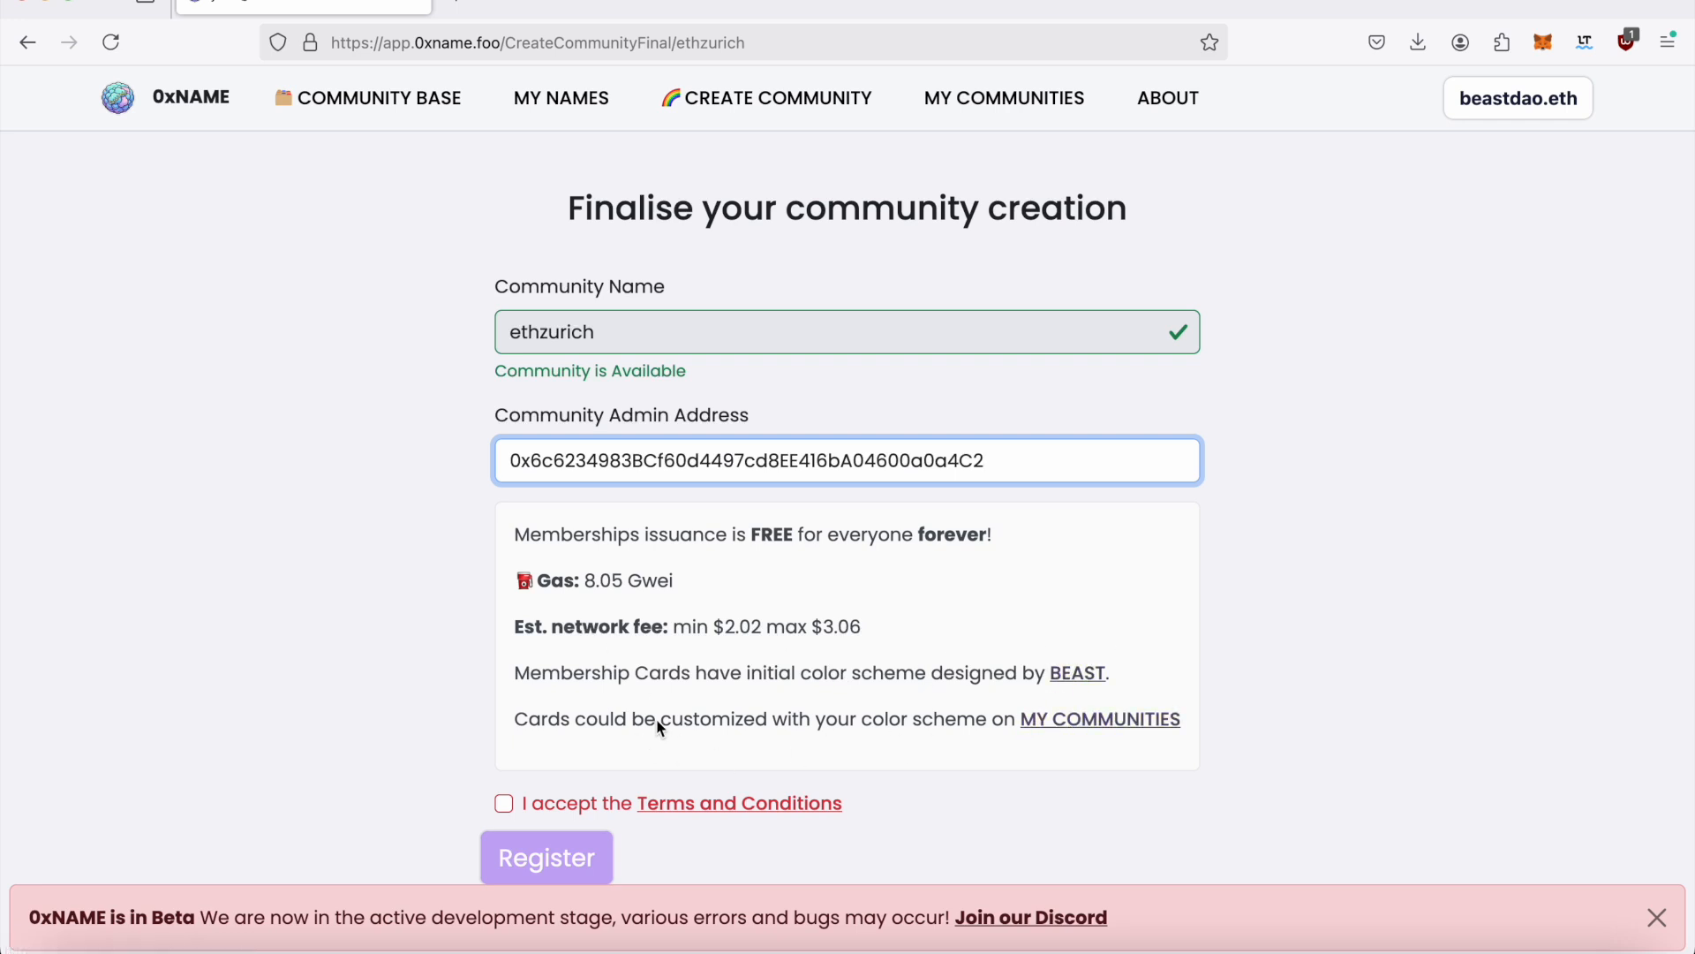
Accept the Terms and Conditions and view their document in a new tab, closing it when done
click(505, 804)
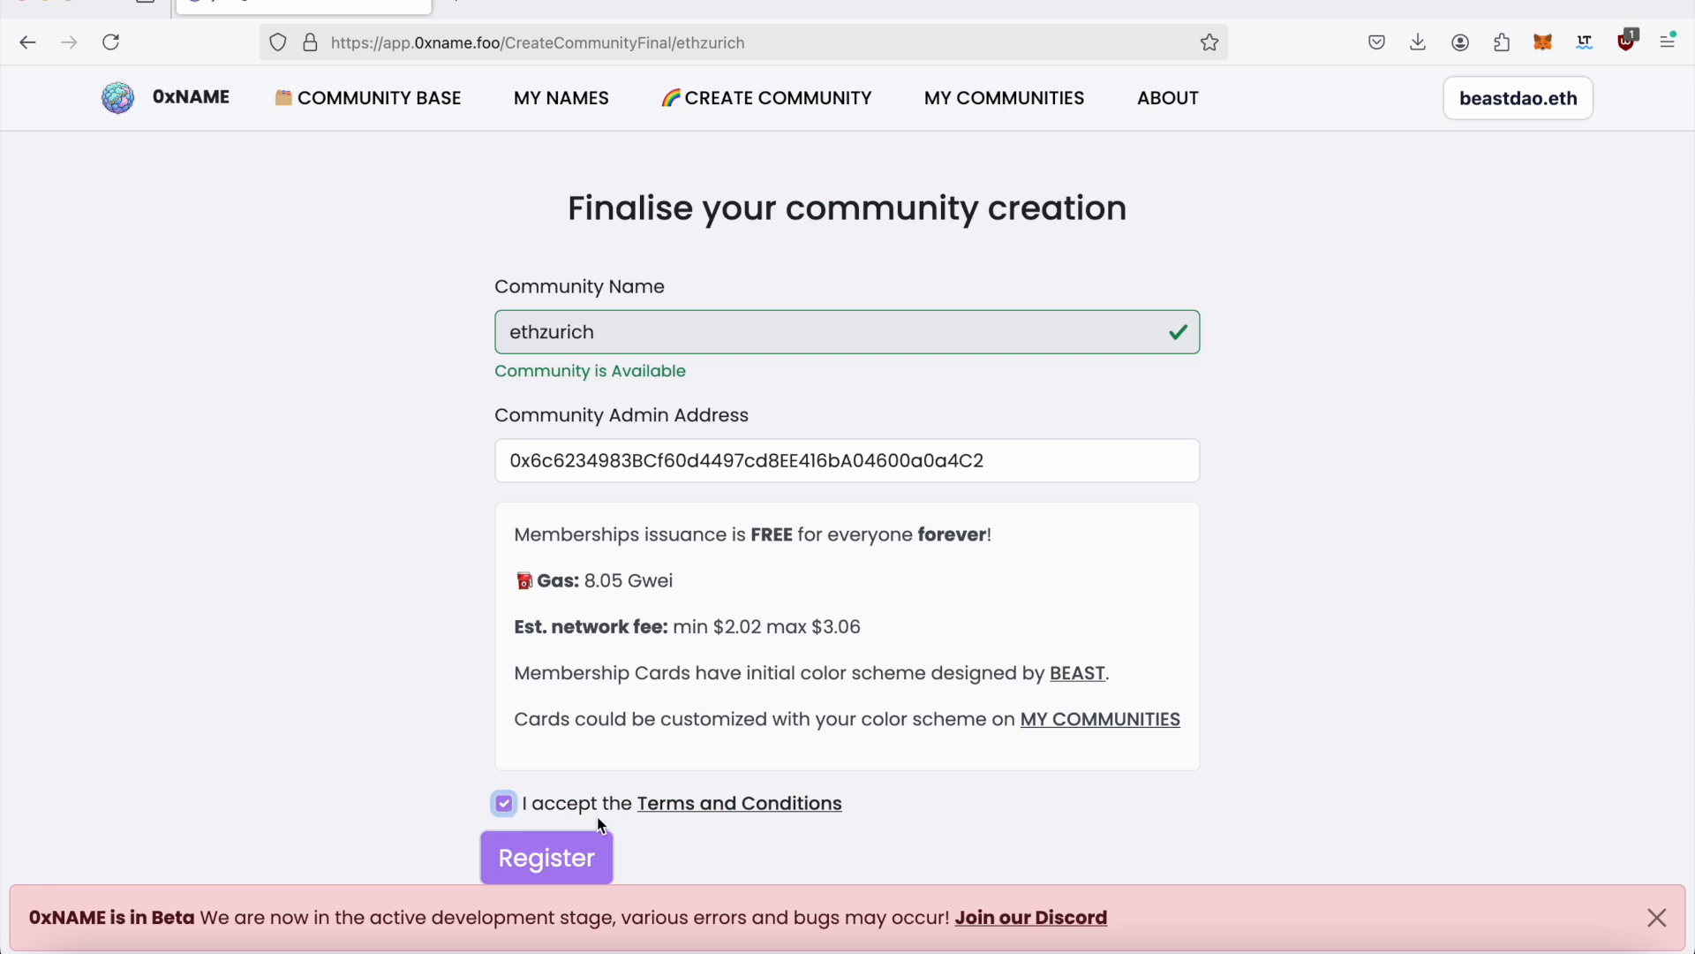
right_click(697, 804)
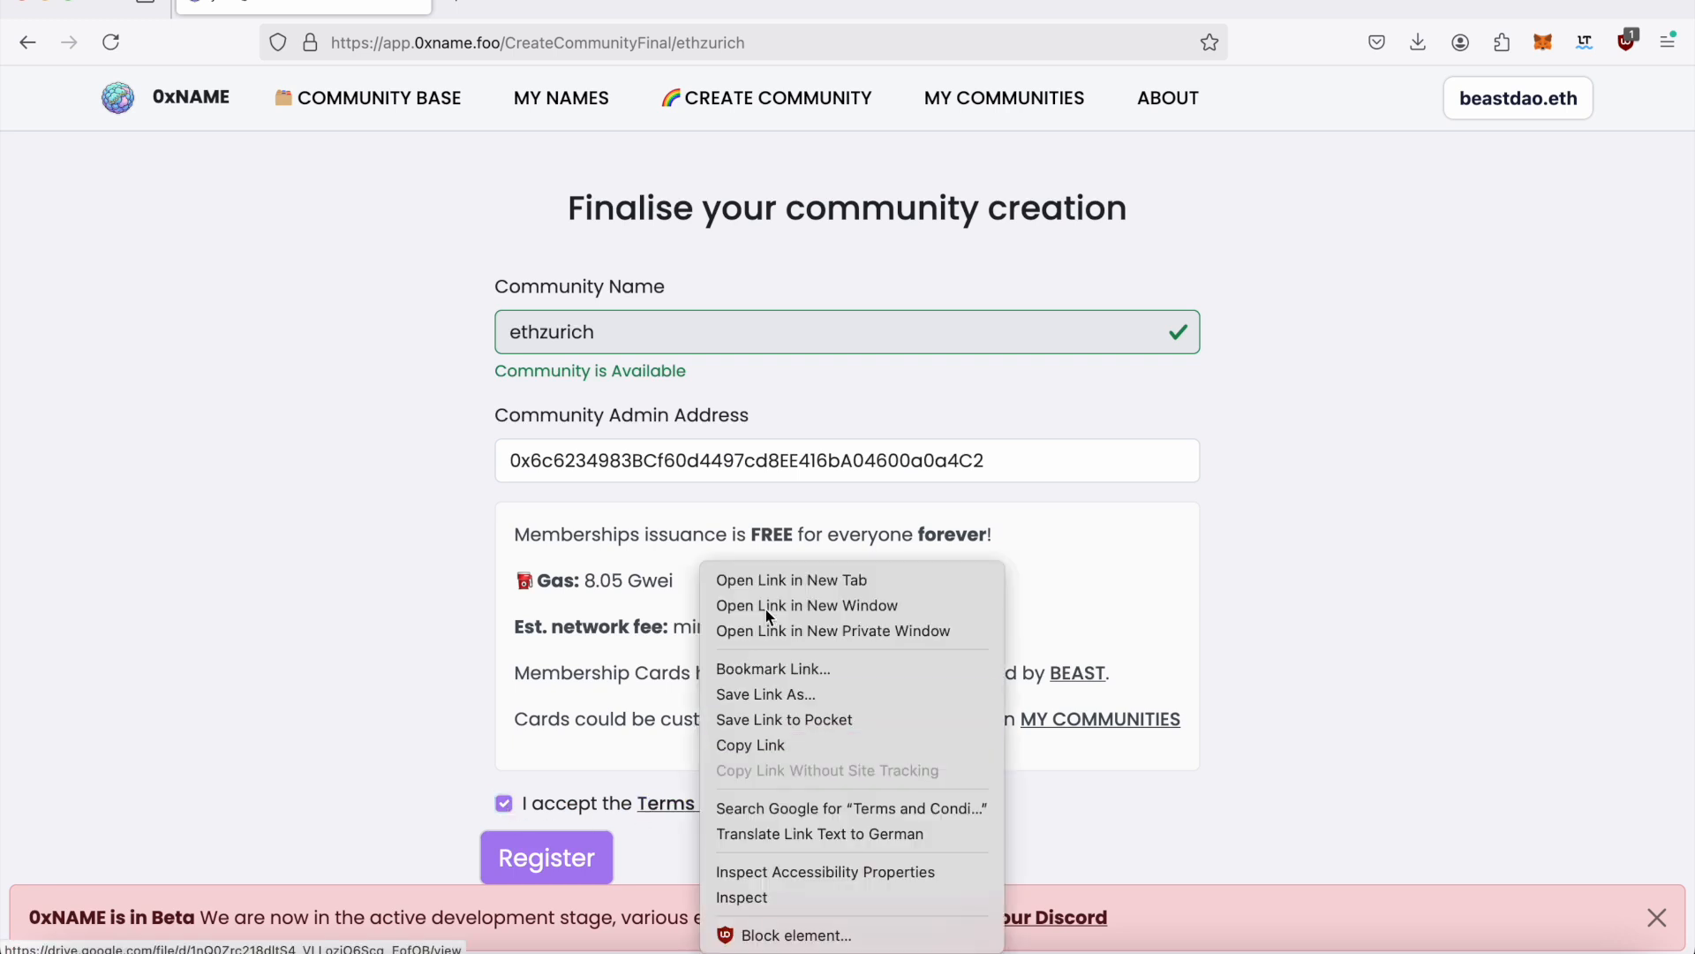
click(770, 577)
click(471, 7)
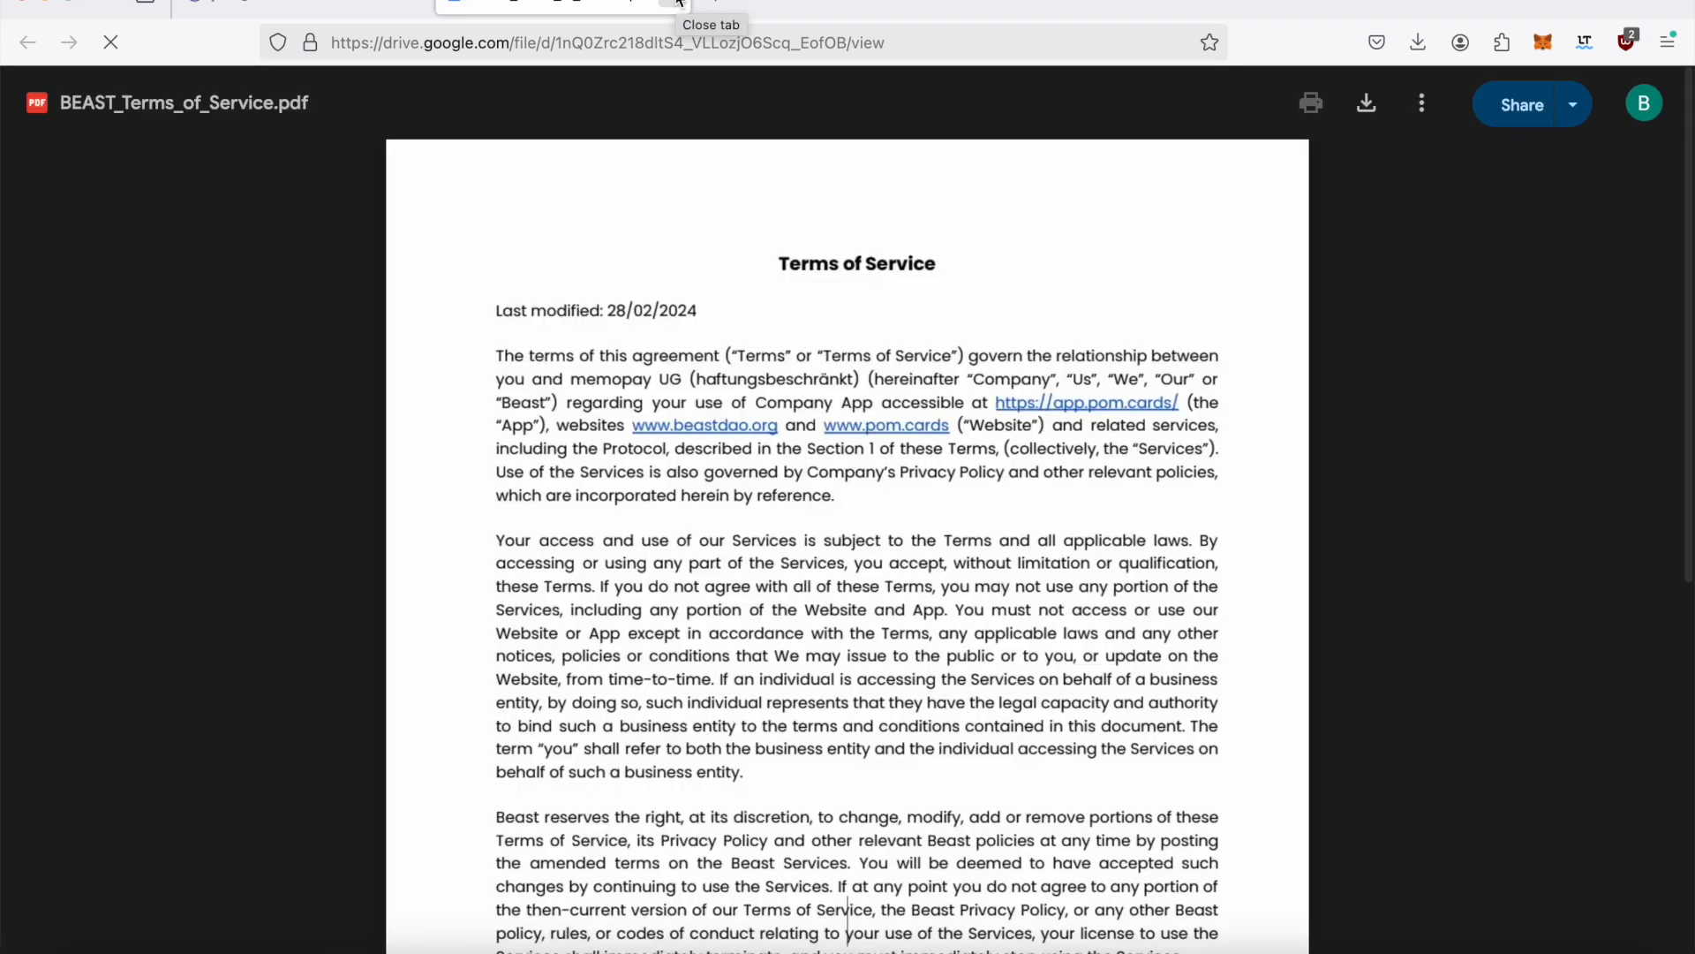
click(679, 3)
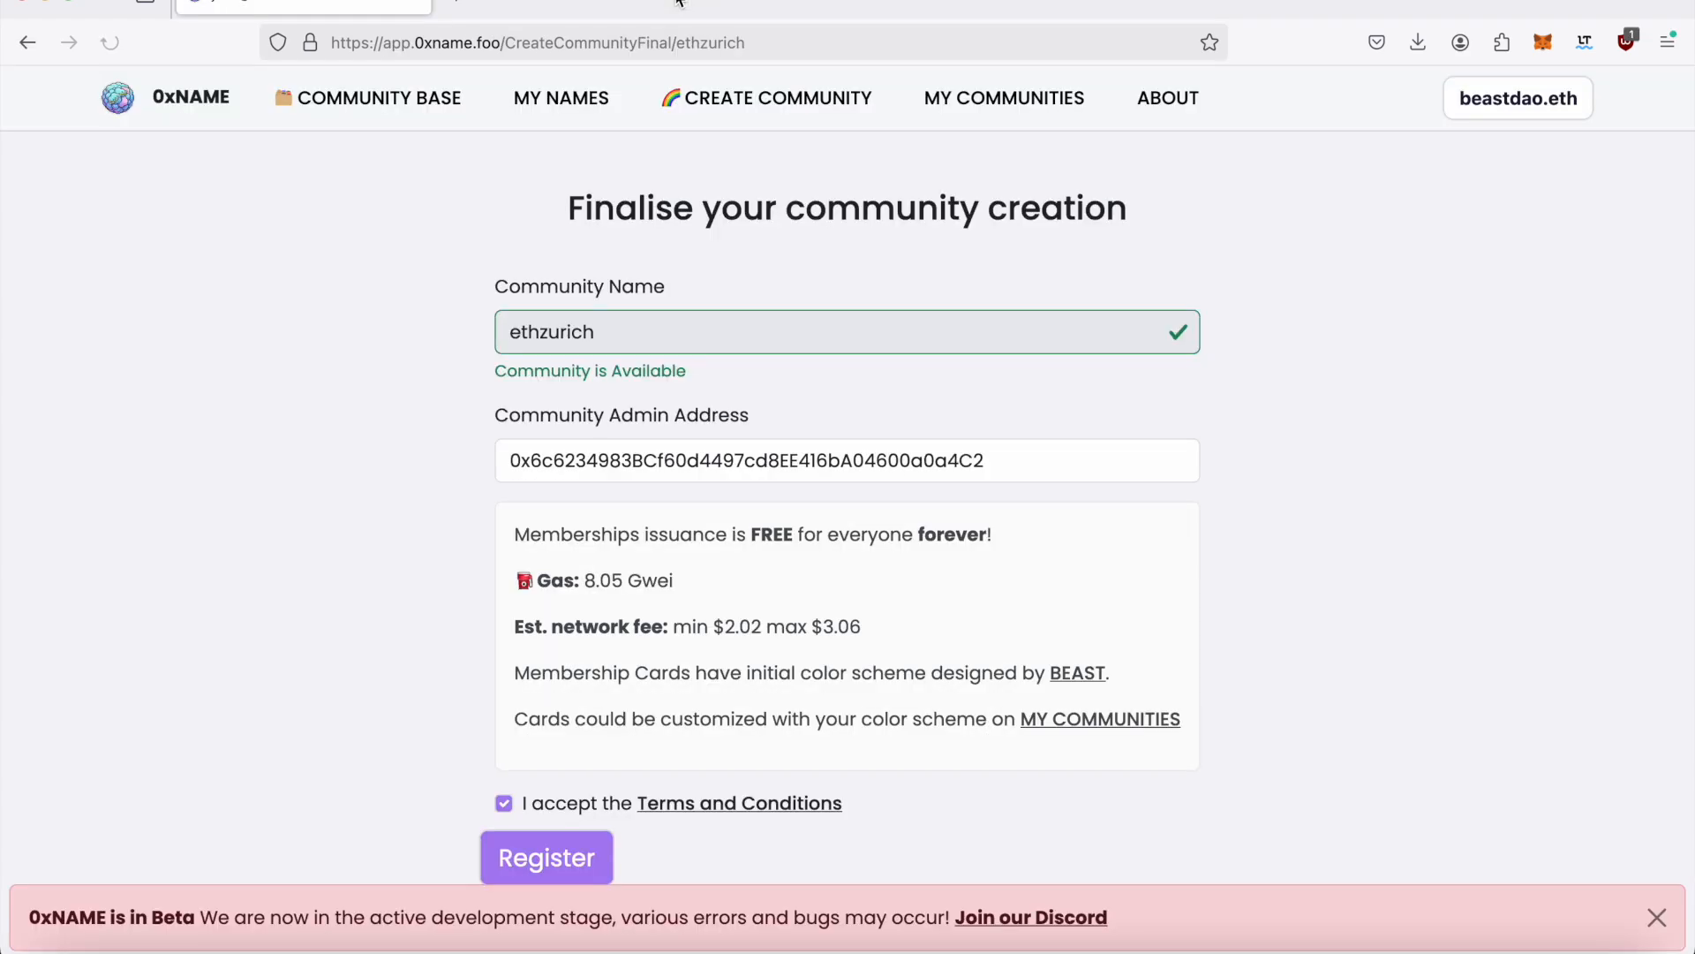
Dismiss the beta notice and register the ethzurich community, confirming the transaction in MetaMask
click(1657, 917)
click(588, 861)
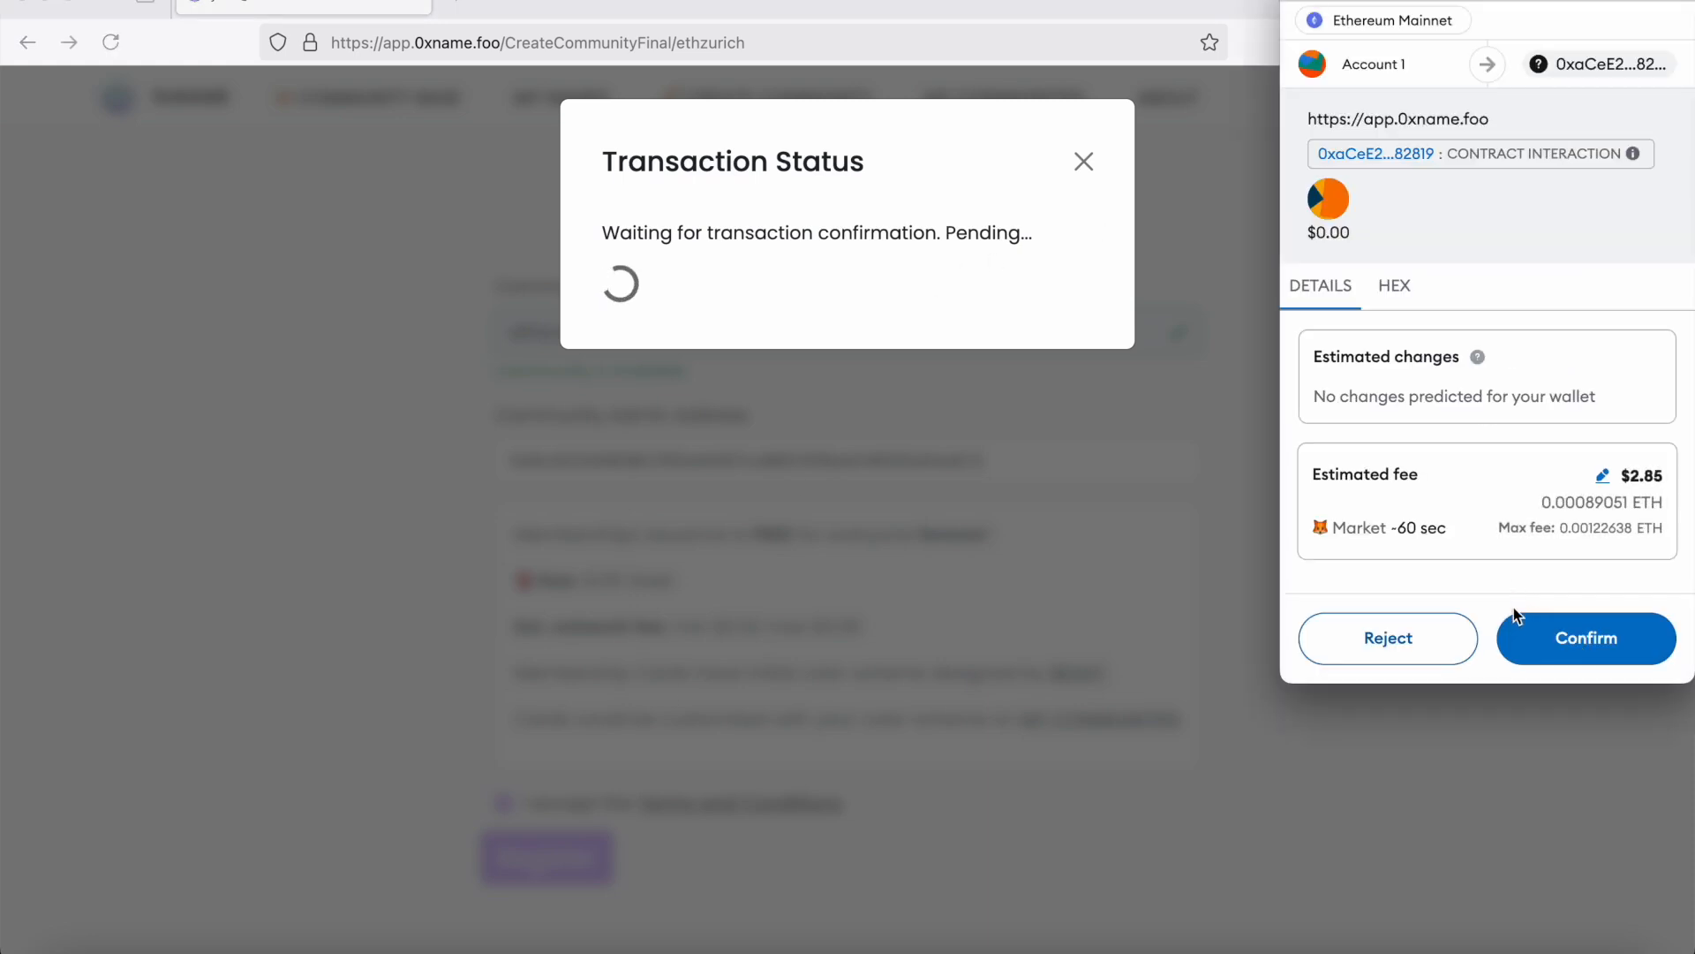
click(1538, 635)
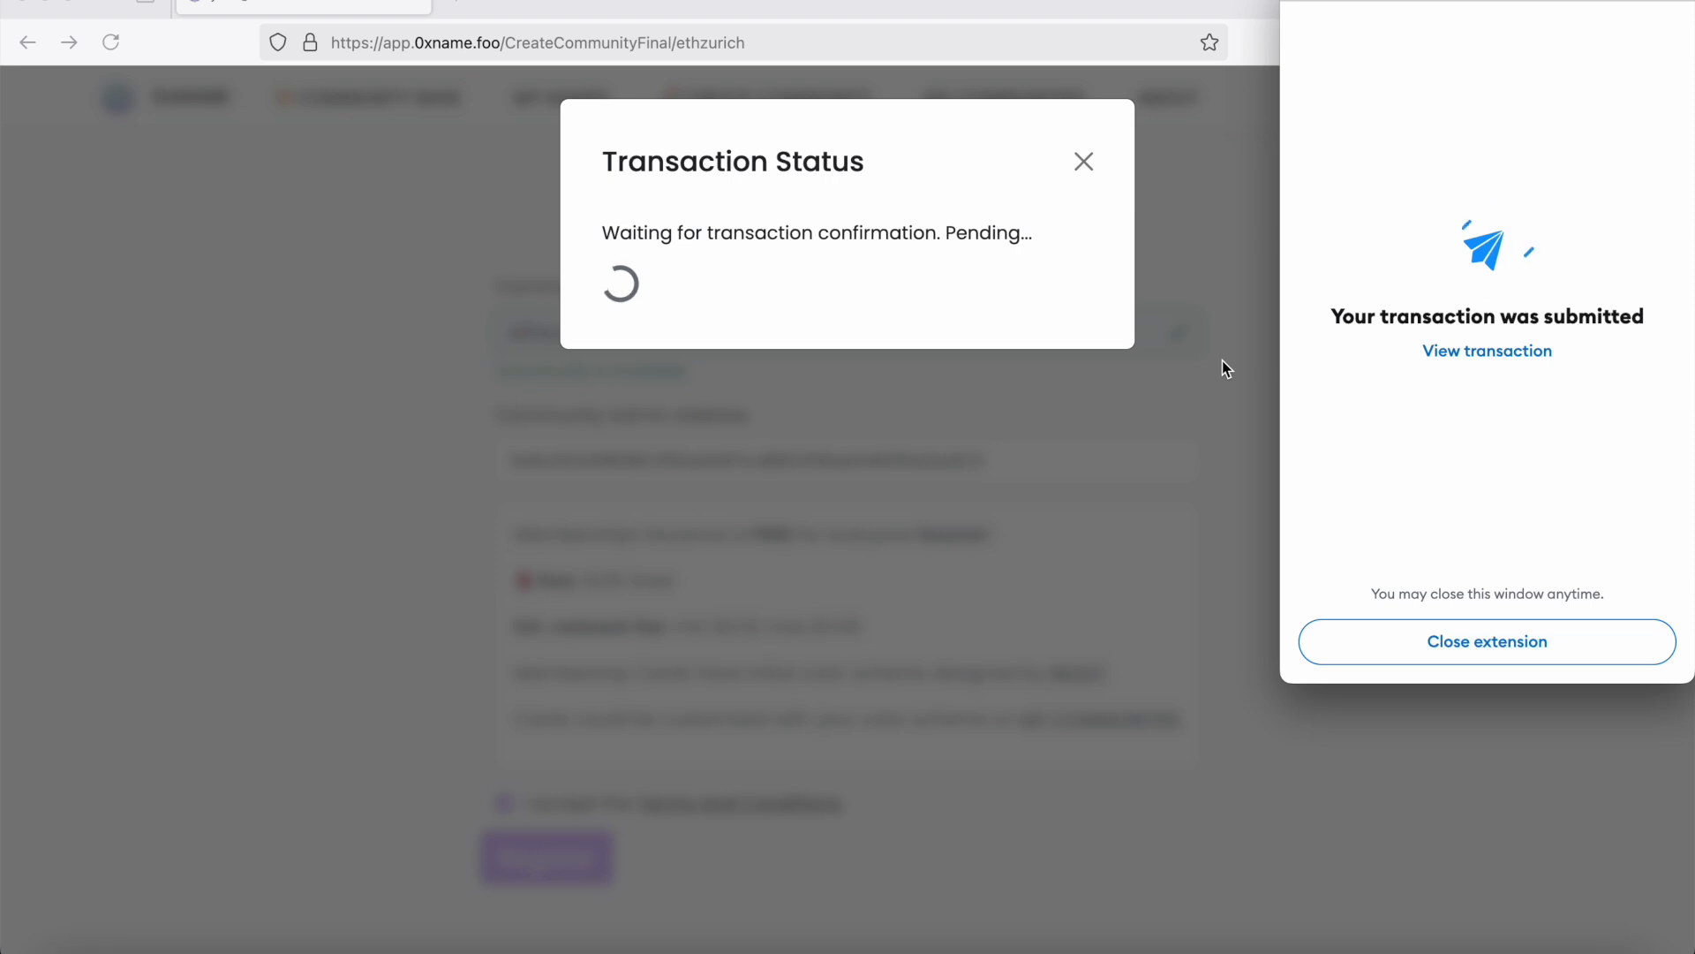
click(1327, 648)
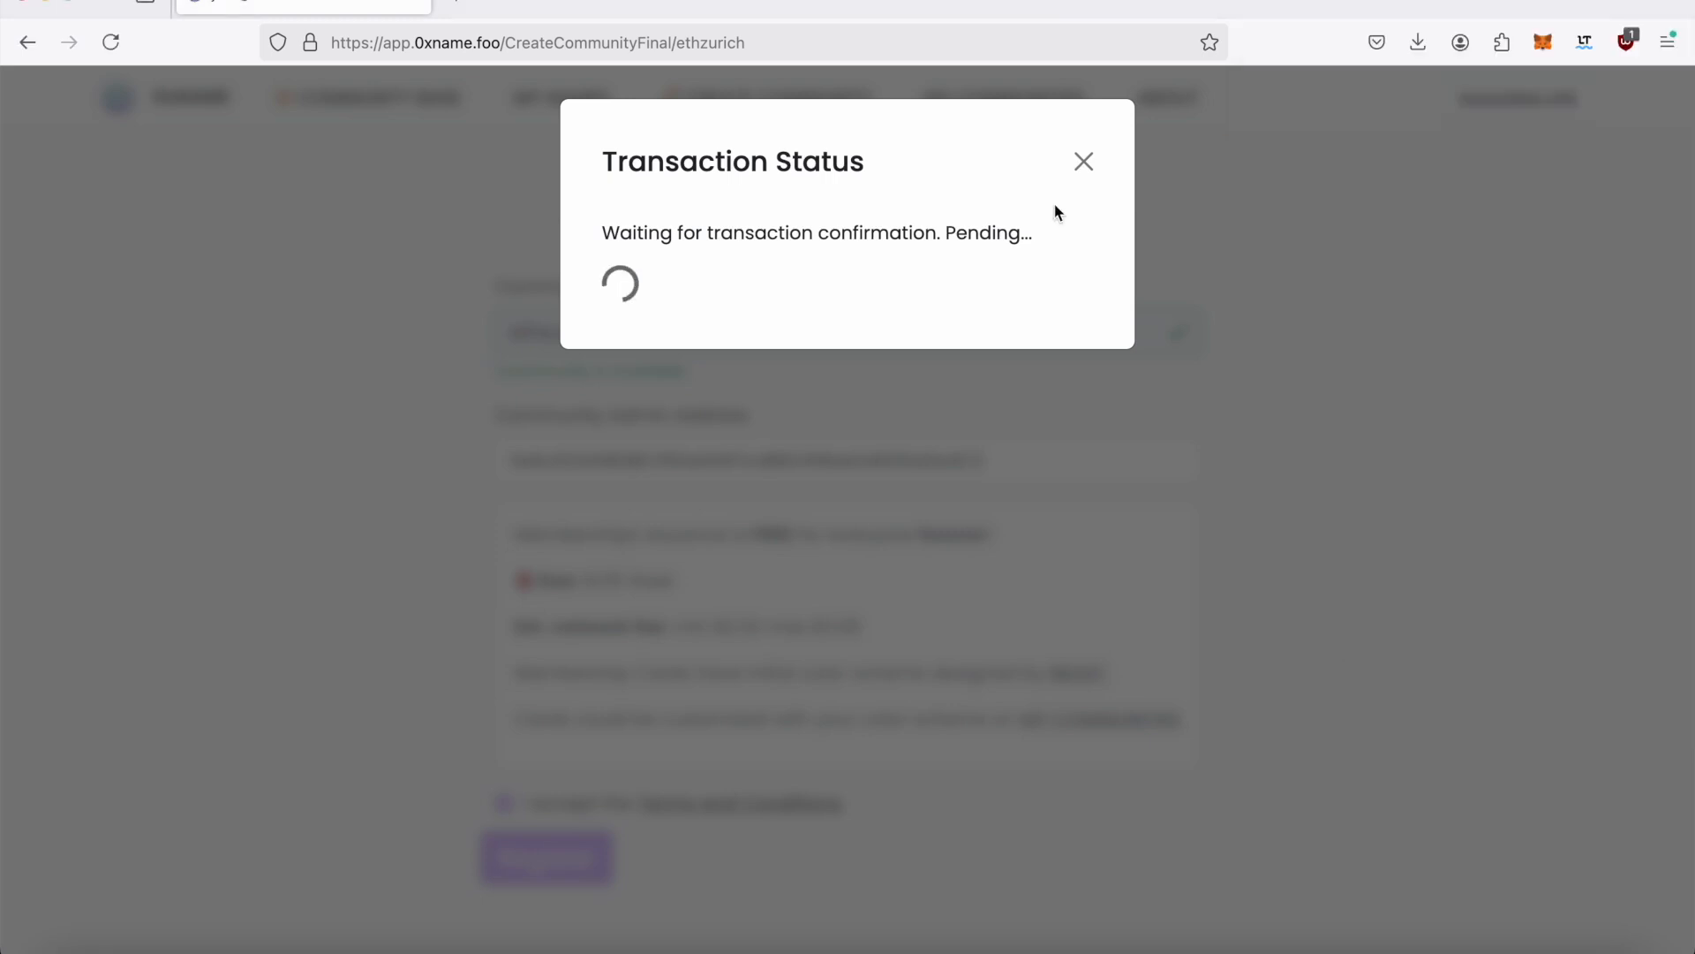
Check the community registration transaction in the MetaMask activity list and close the Transaction Status dialog
click(1543, 44)
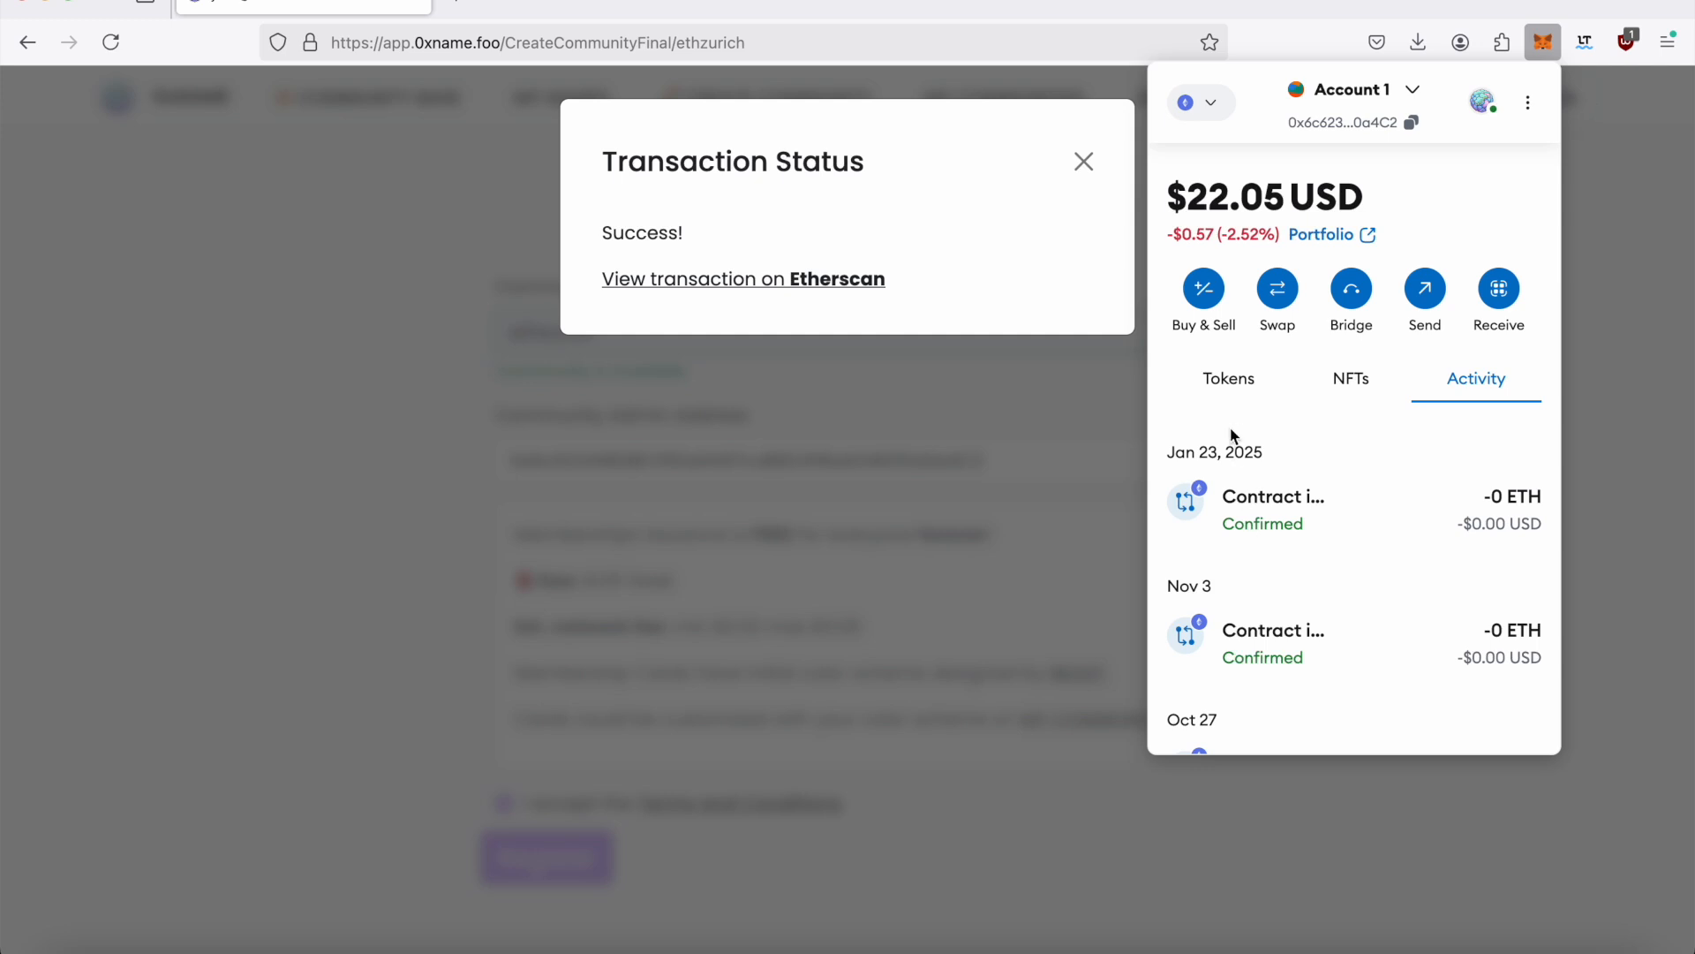
click(1225, 388)
click(1536, 46)
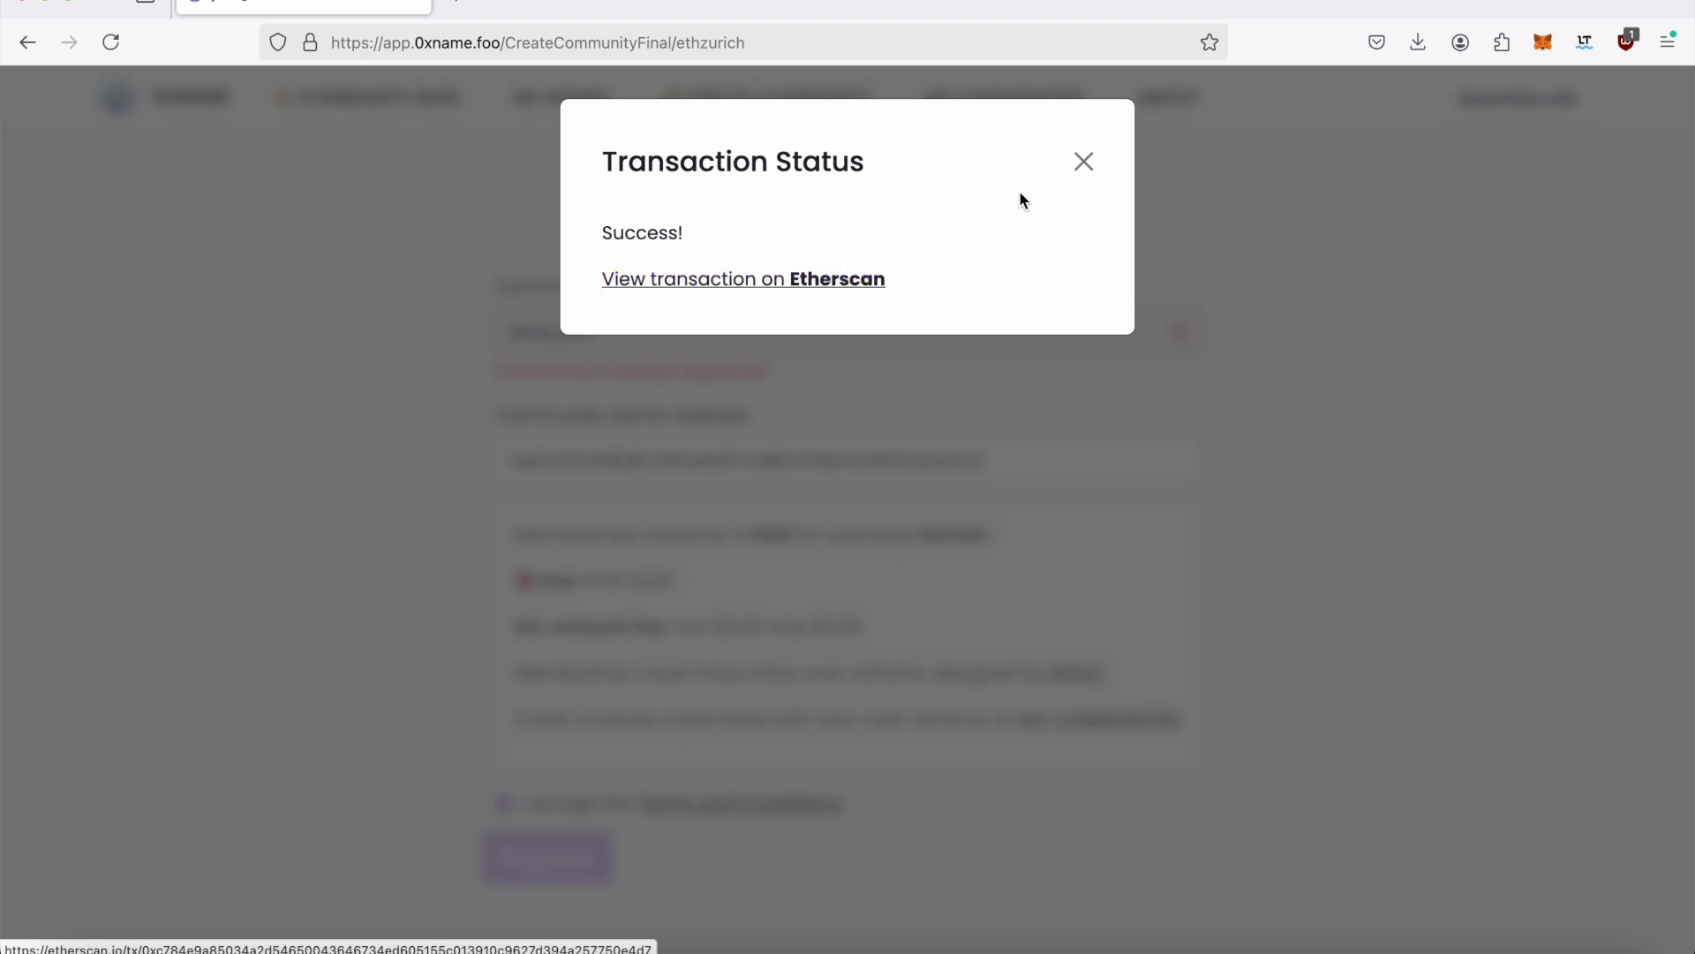
click(1084, 164)
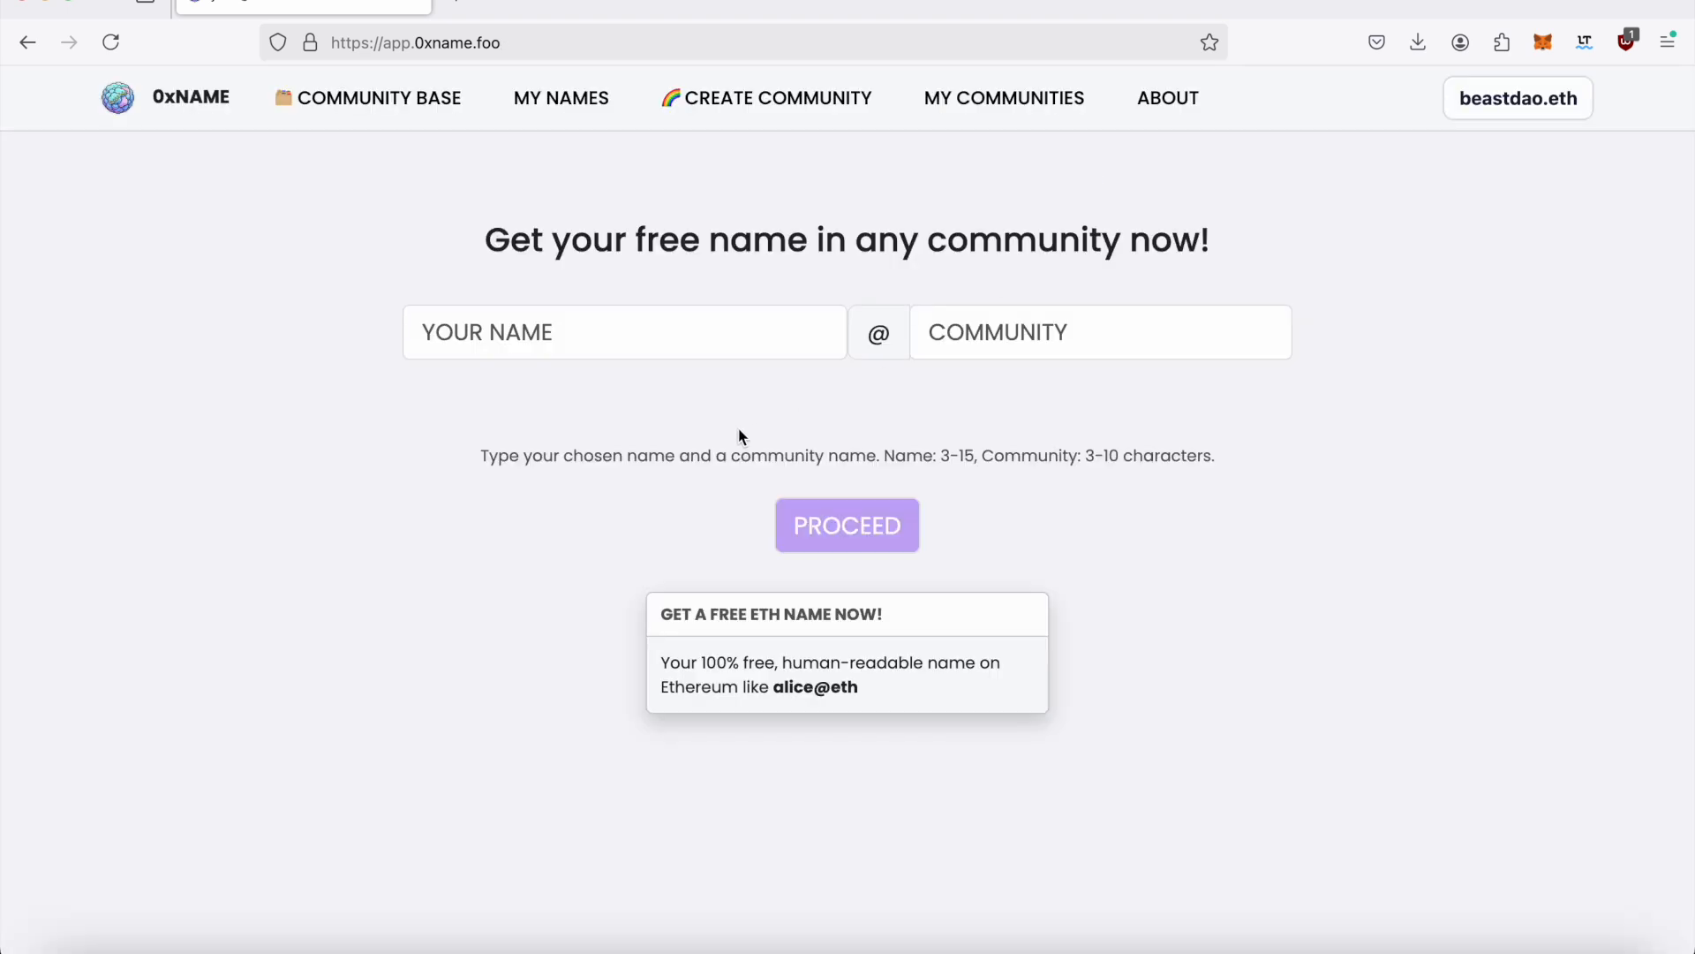
Reload the 0xNAME home page and look up the community ethzurich
click(111, 42)
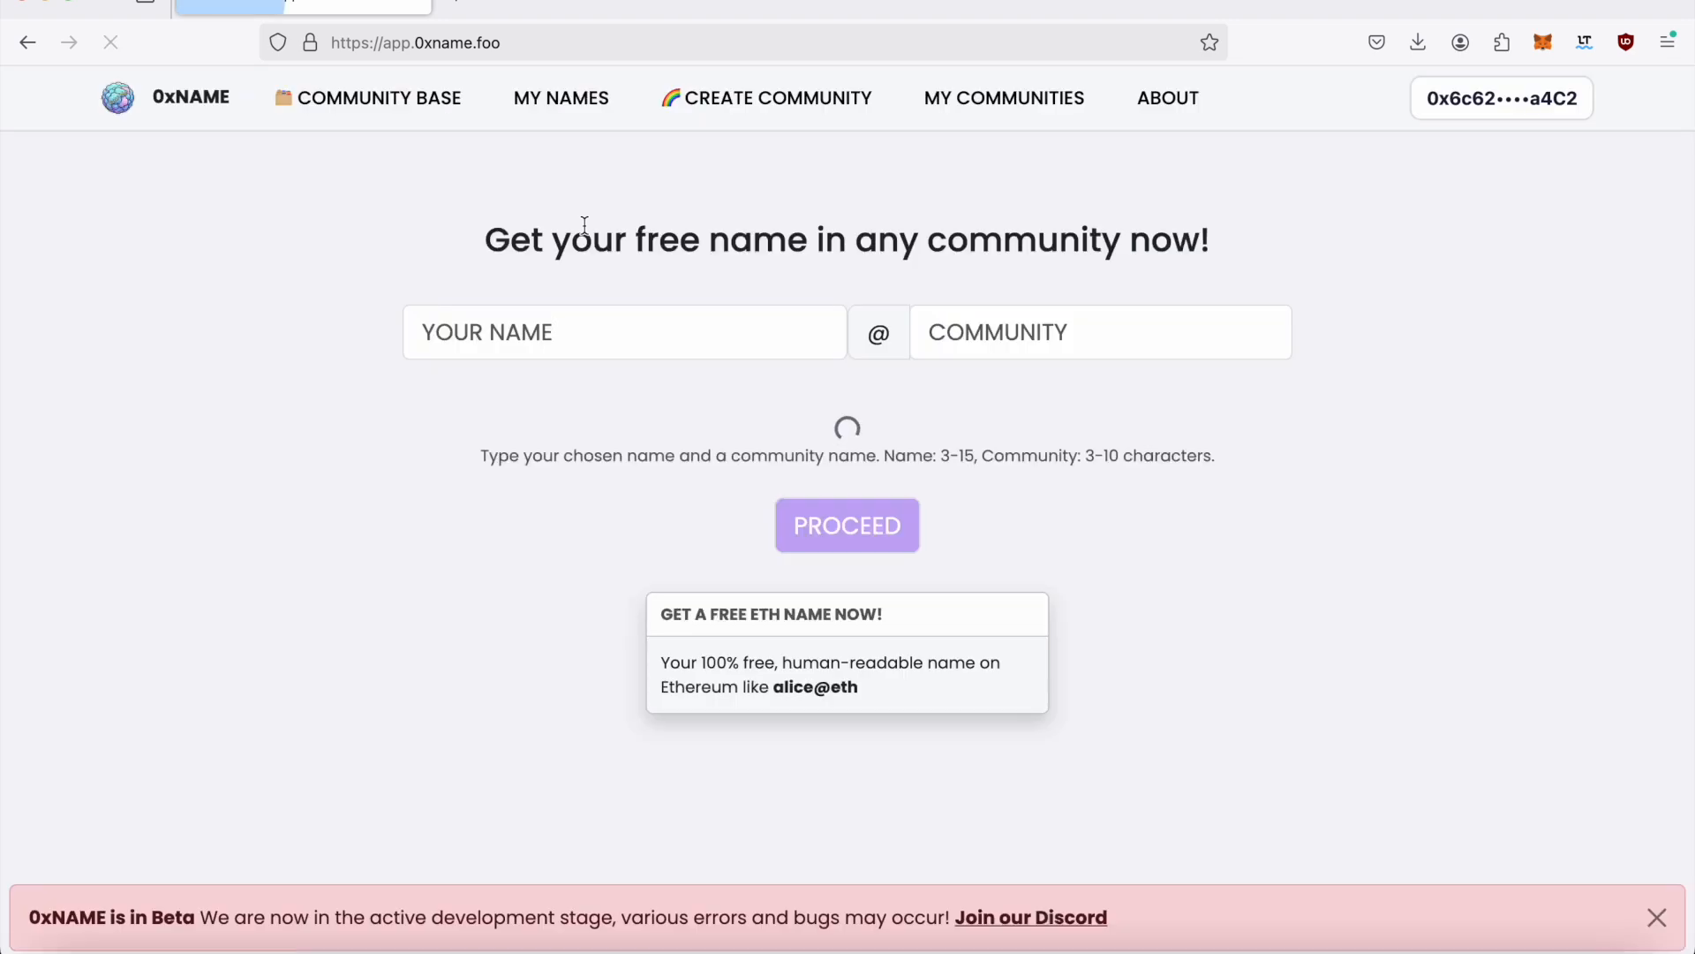
click(1008, 351)
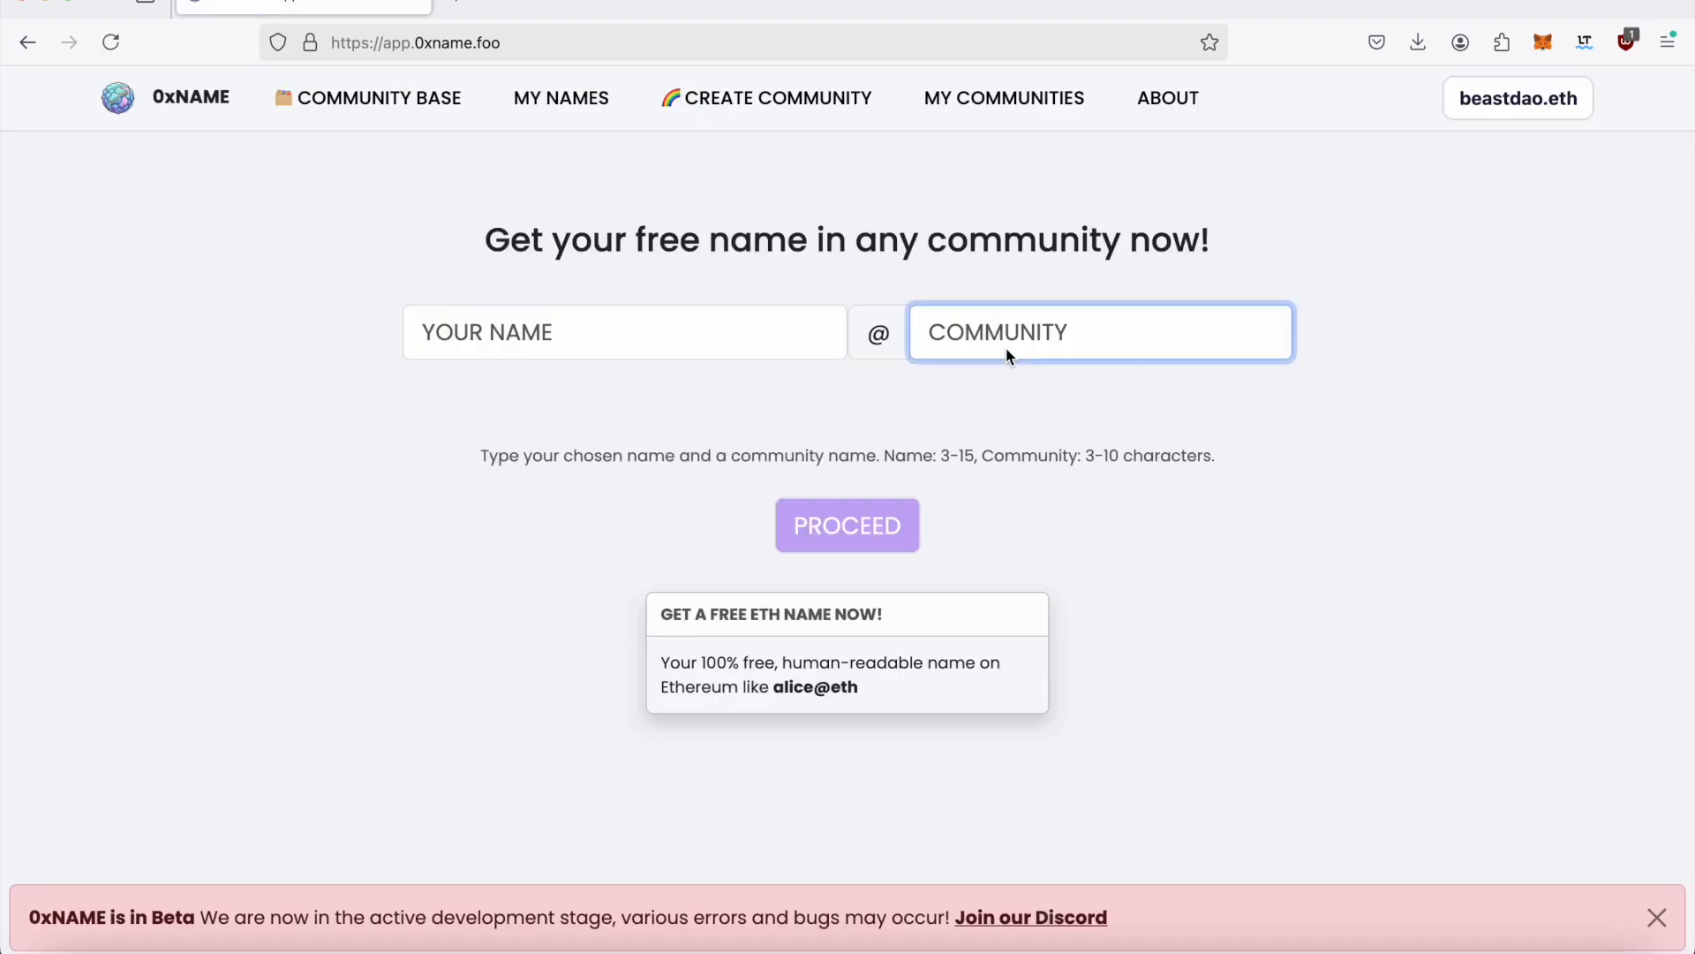
text(ethzurich)
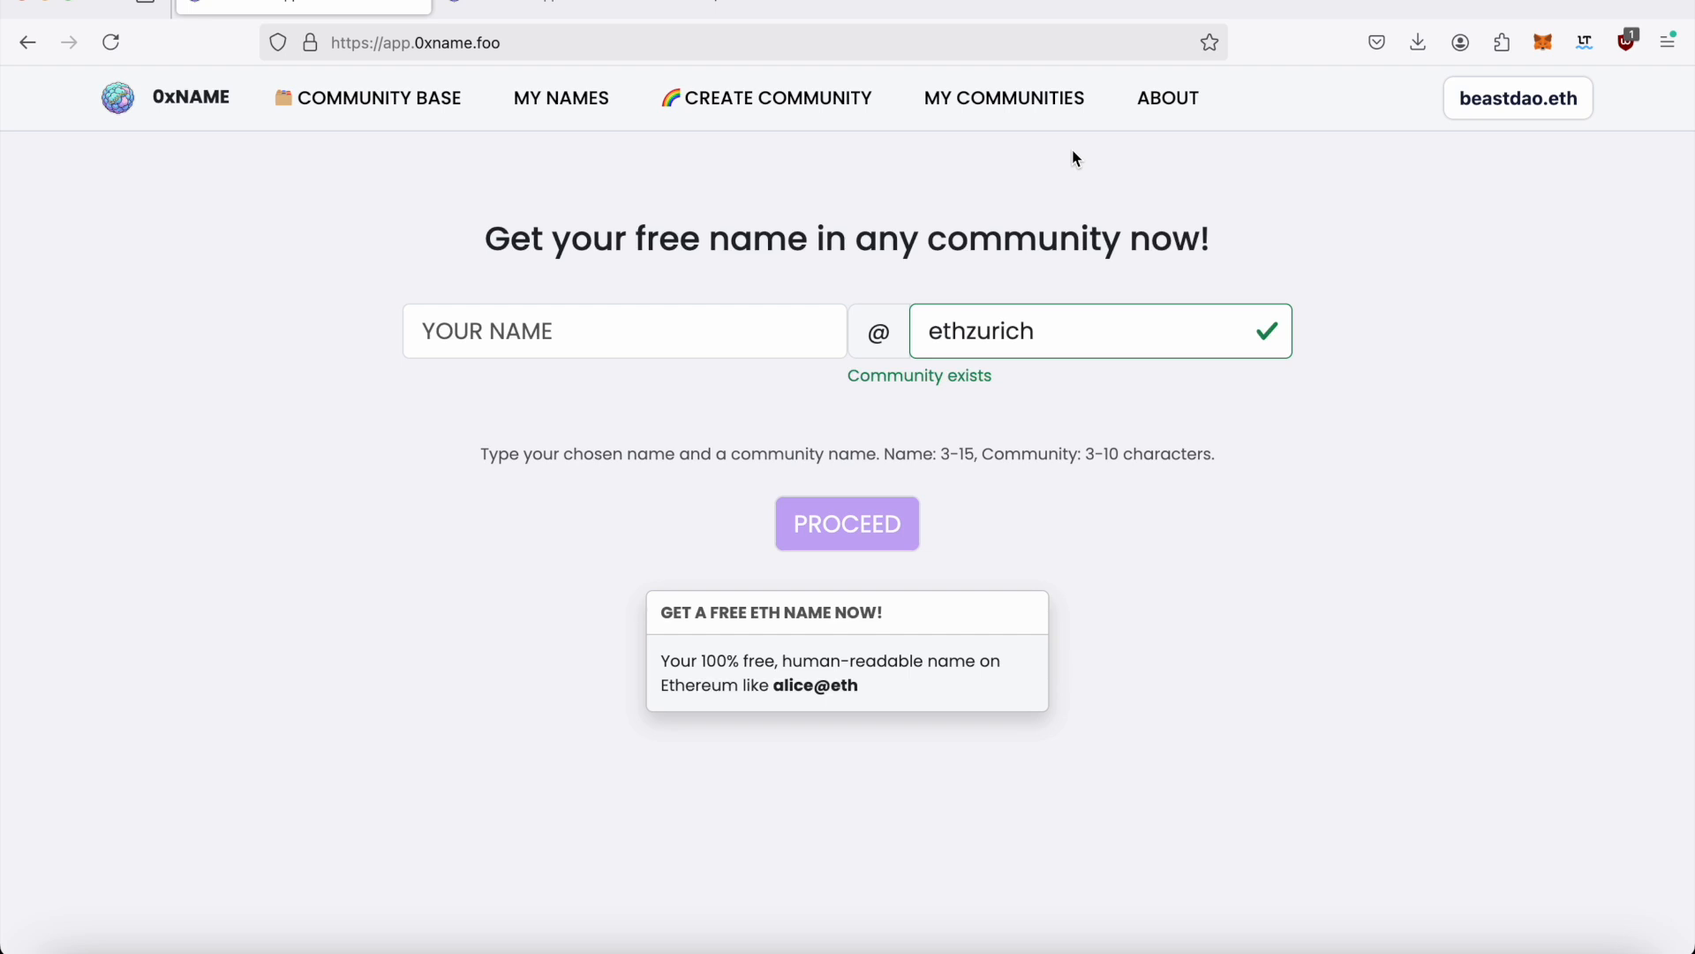
Open the management page of the ethzurich community
click(1012, 100)
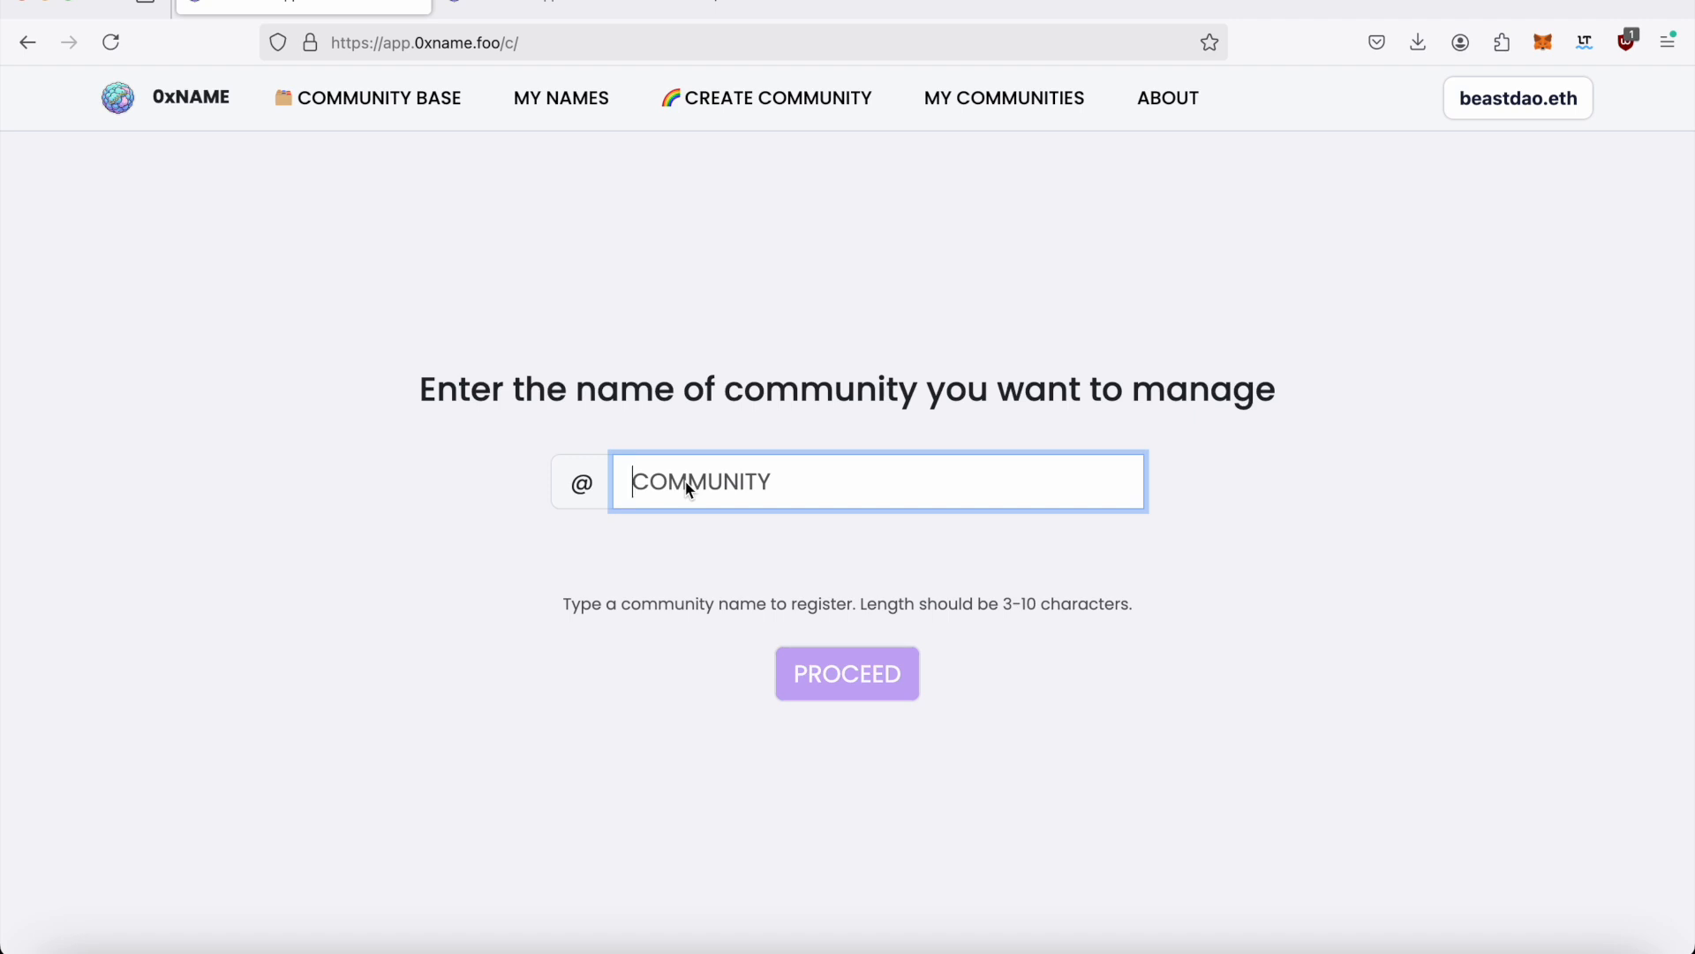
text(ethzurich)
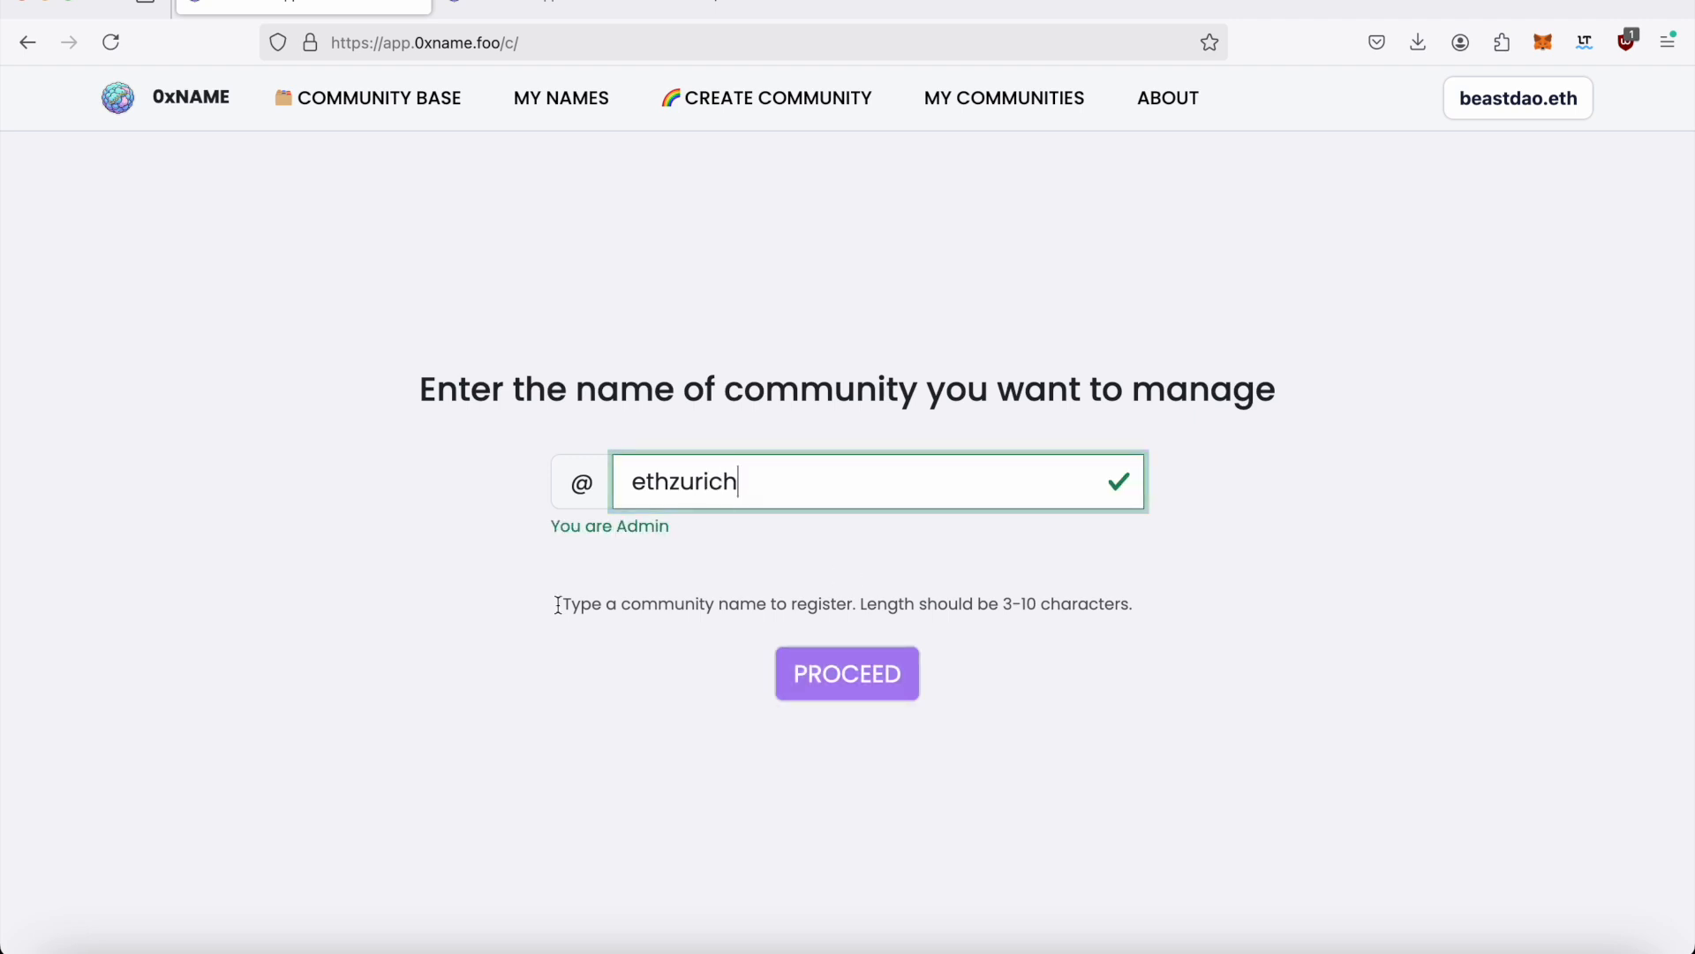
click(840, 693)
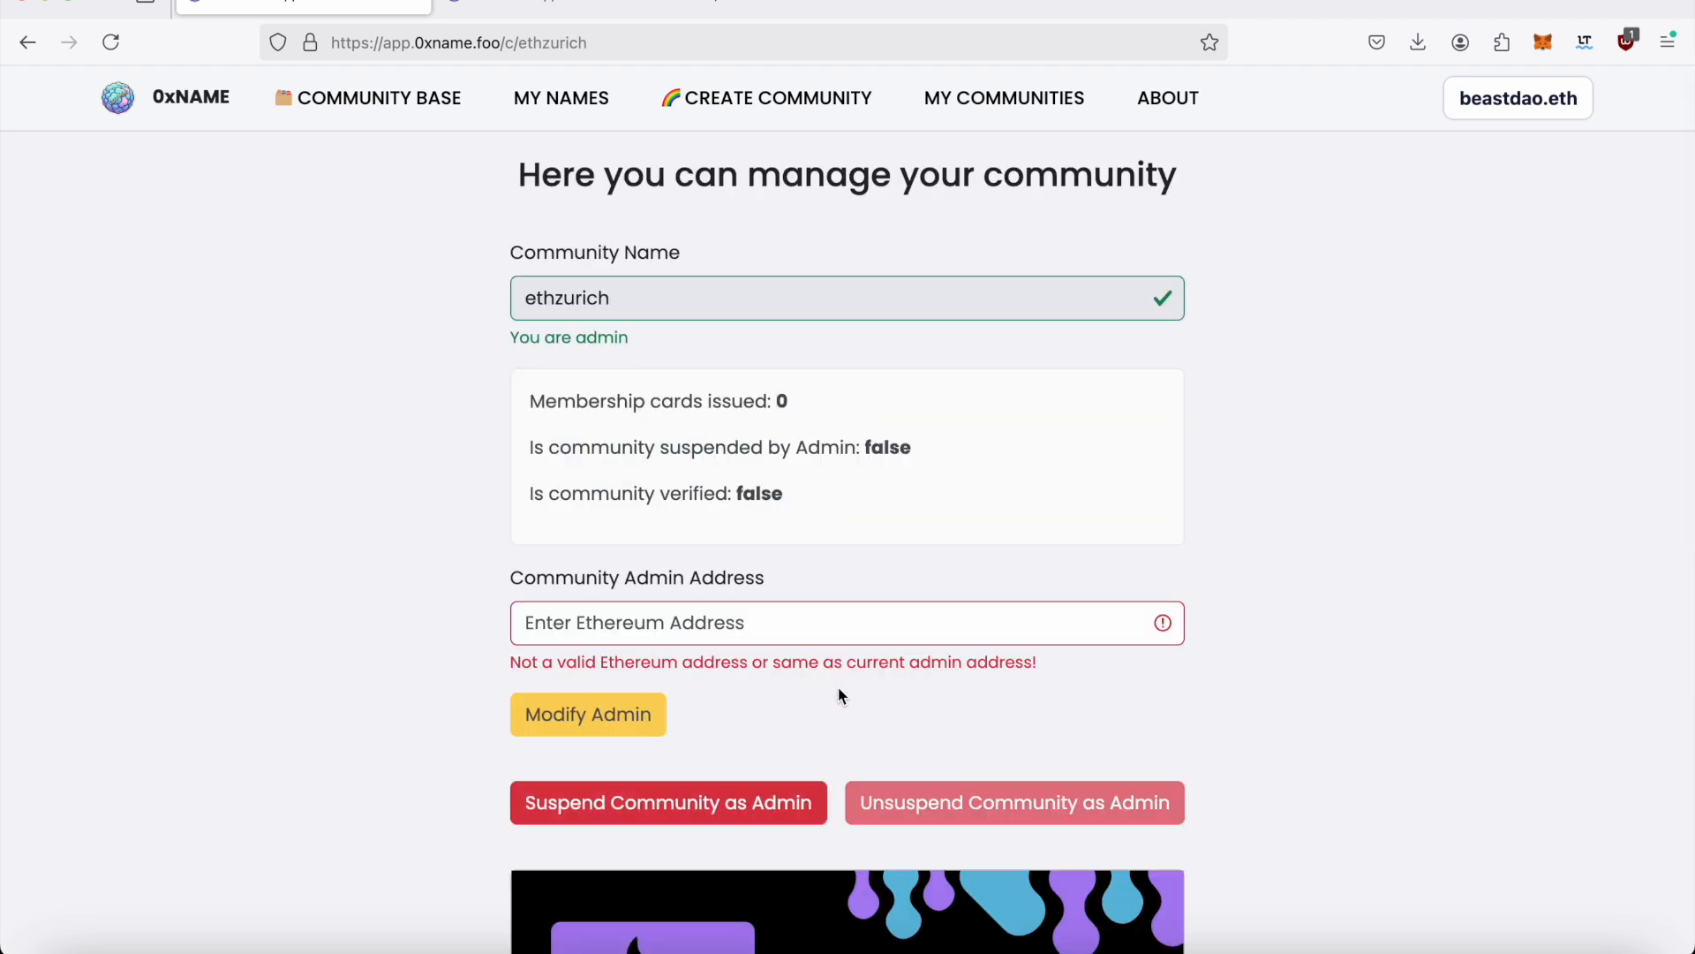
Examine the ethzurich management page, including the admin address, suspension options, membership card preview and card colour settings
scroll(840, 695, down, 5)
scroll(839, 695, up, 2)
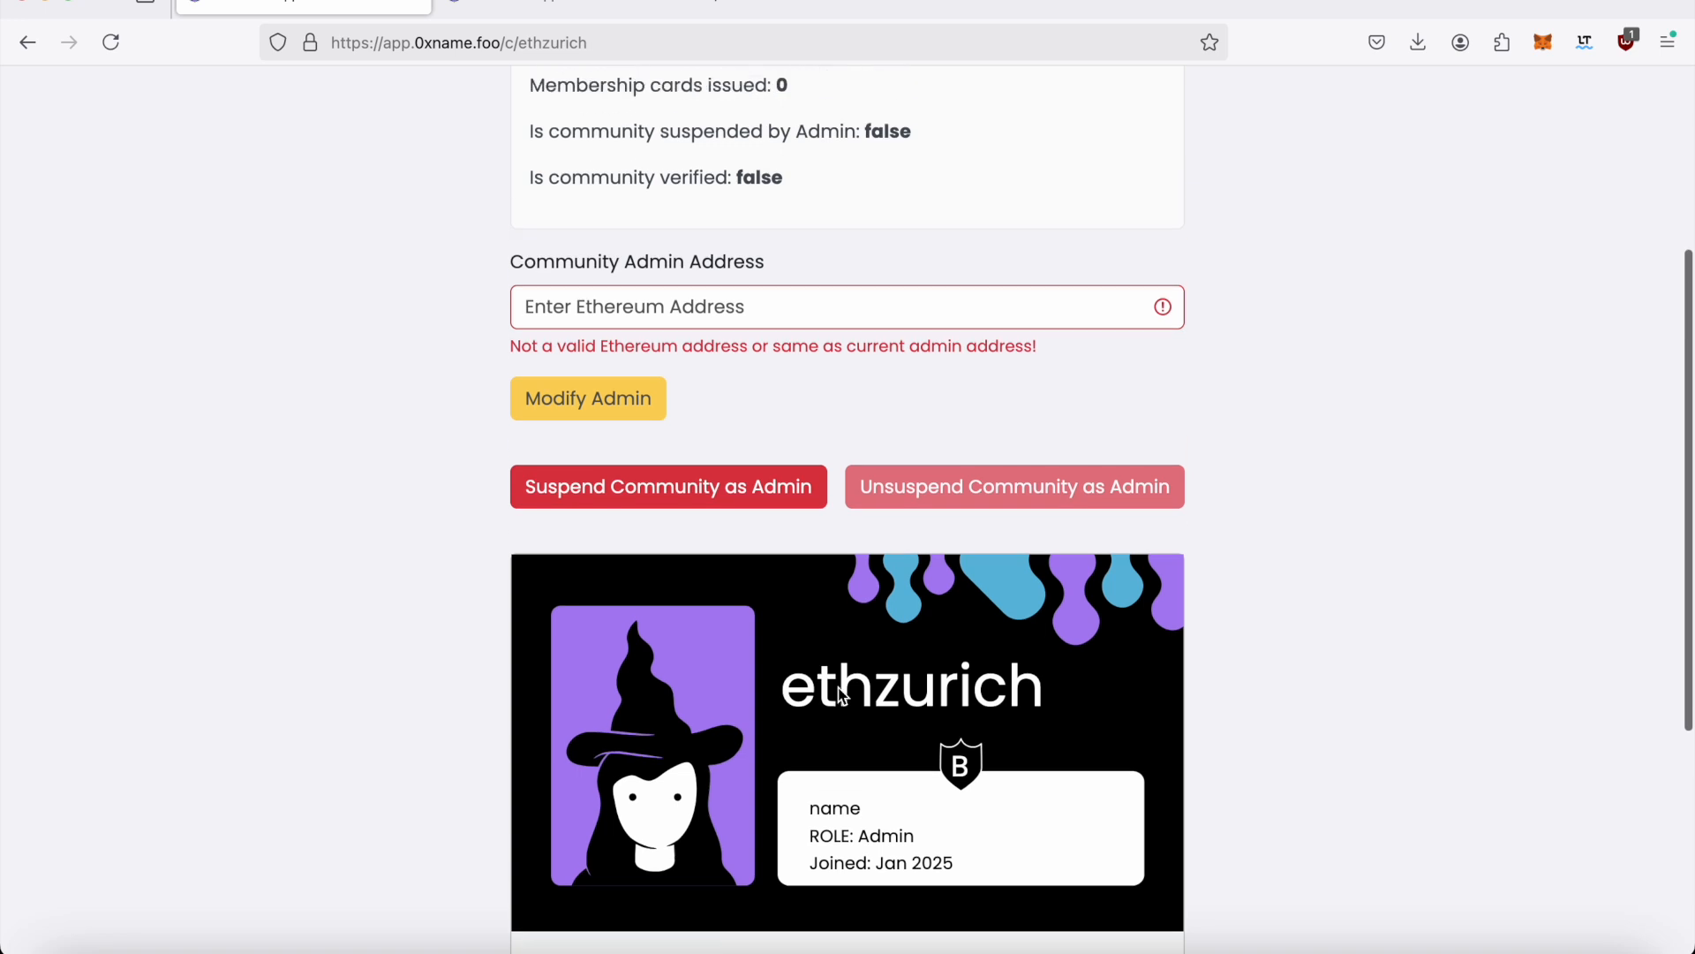
scroll(840, 693, down, 2)
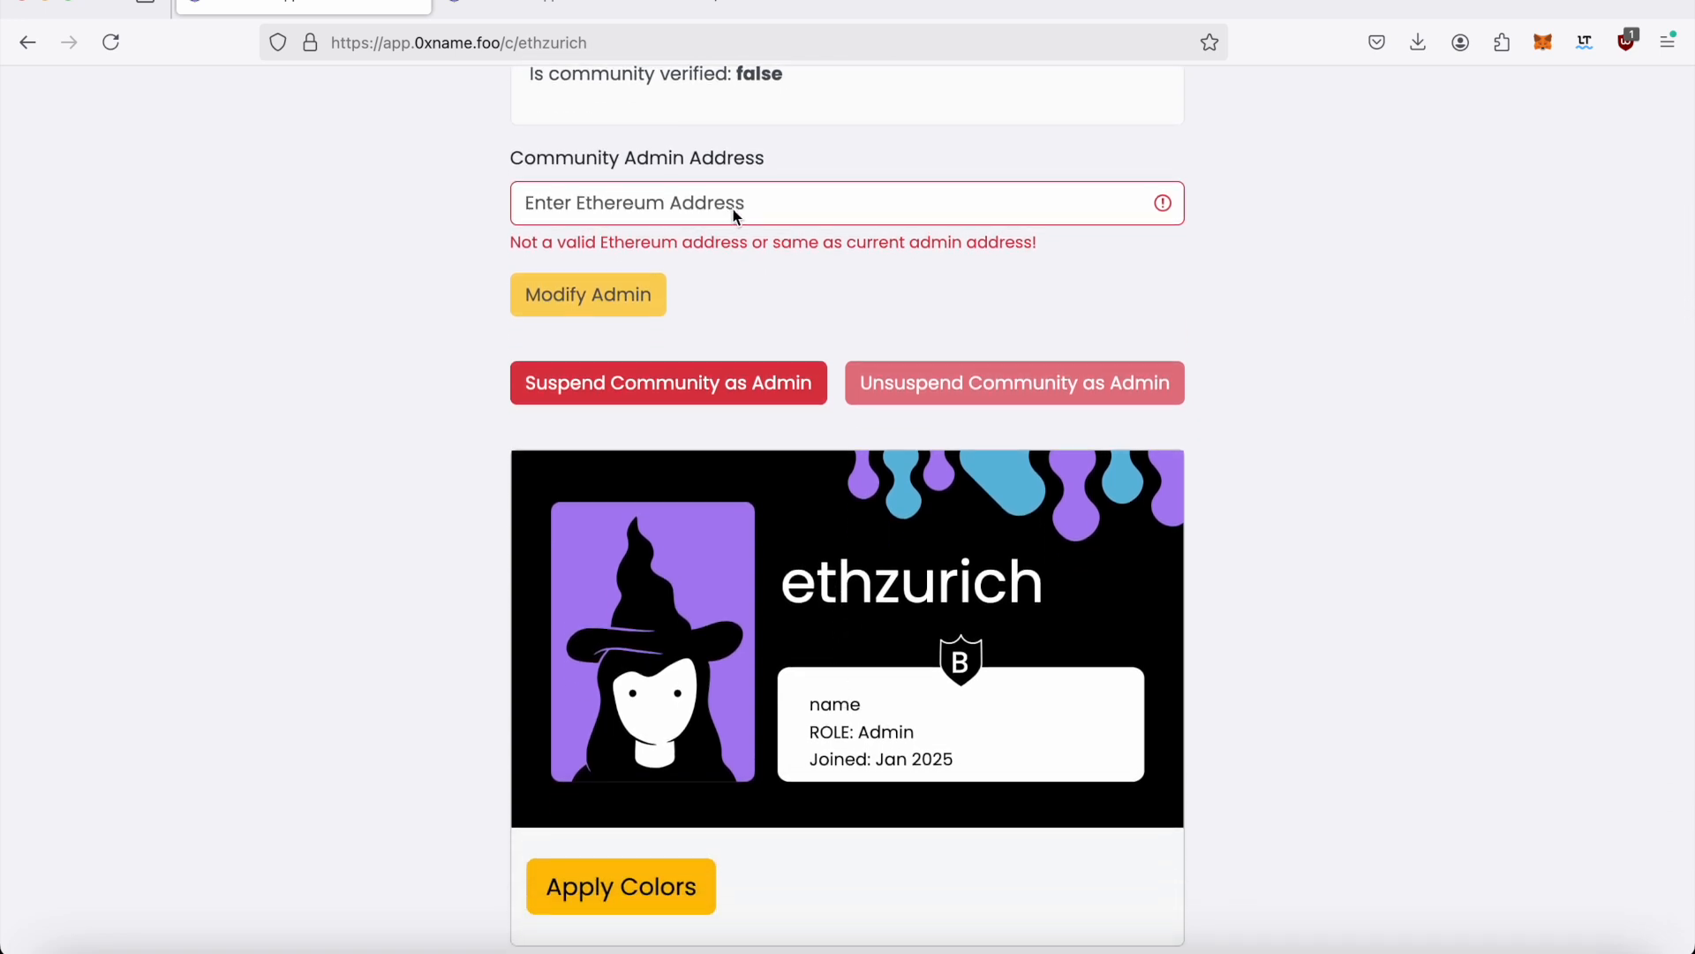
click(700, 386)
scroll(769, 333, down, 5)
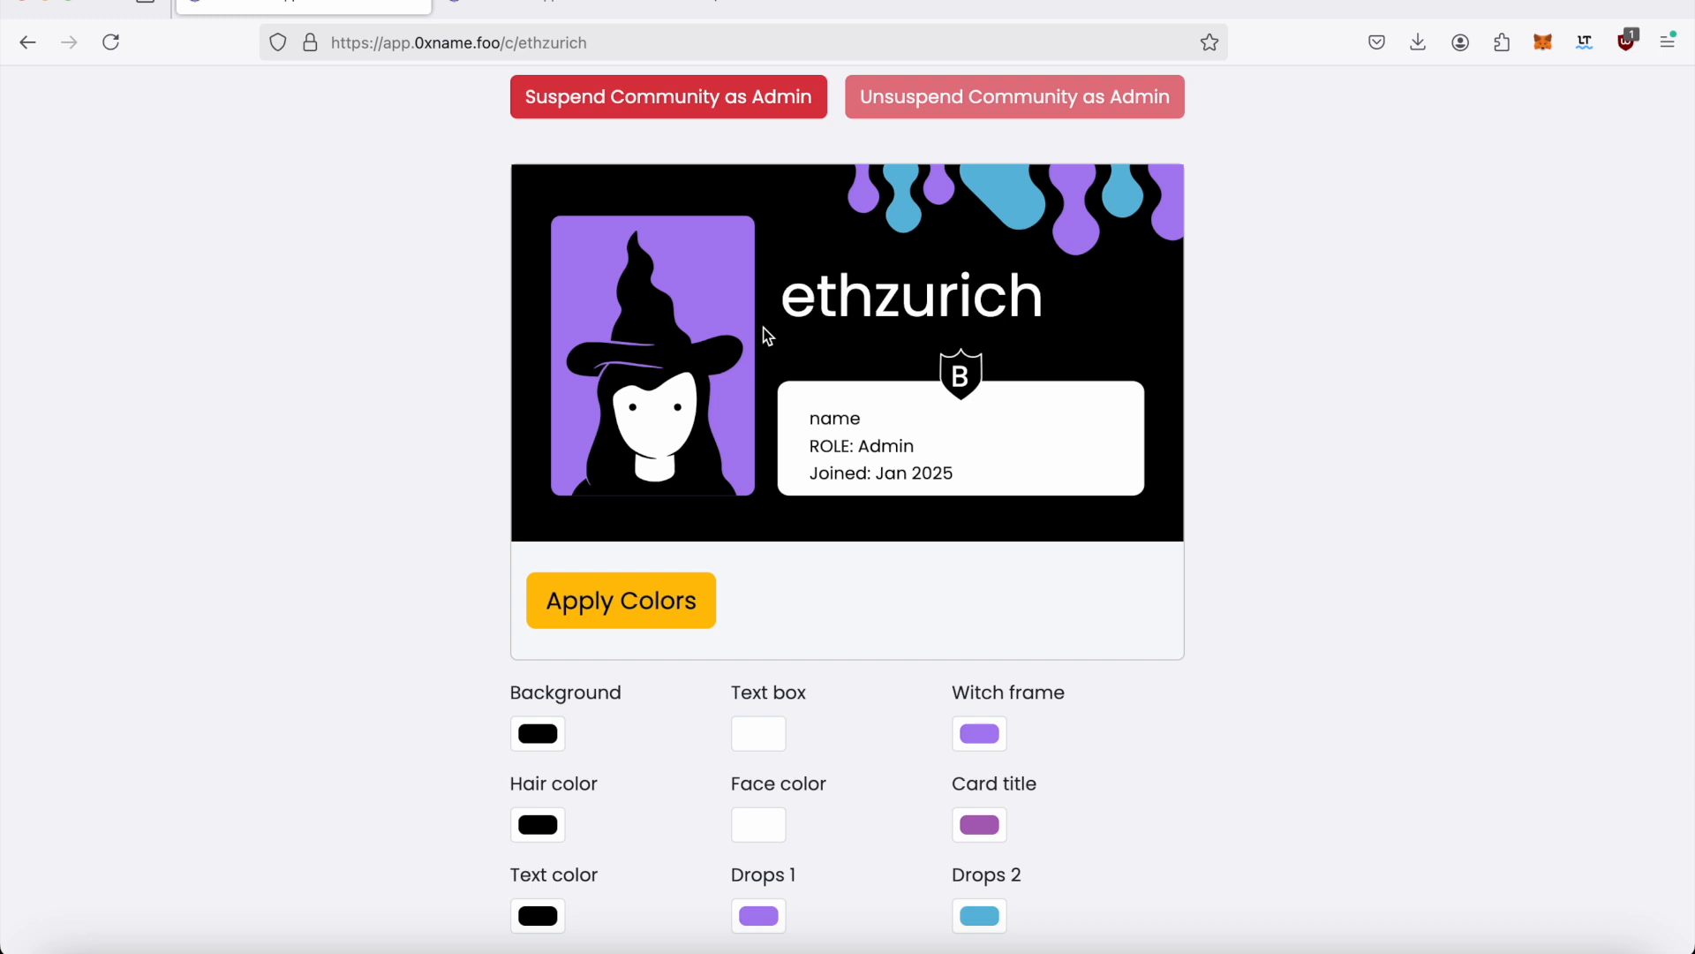
scroll(389, 468, up, 10)
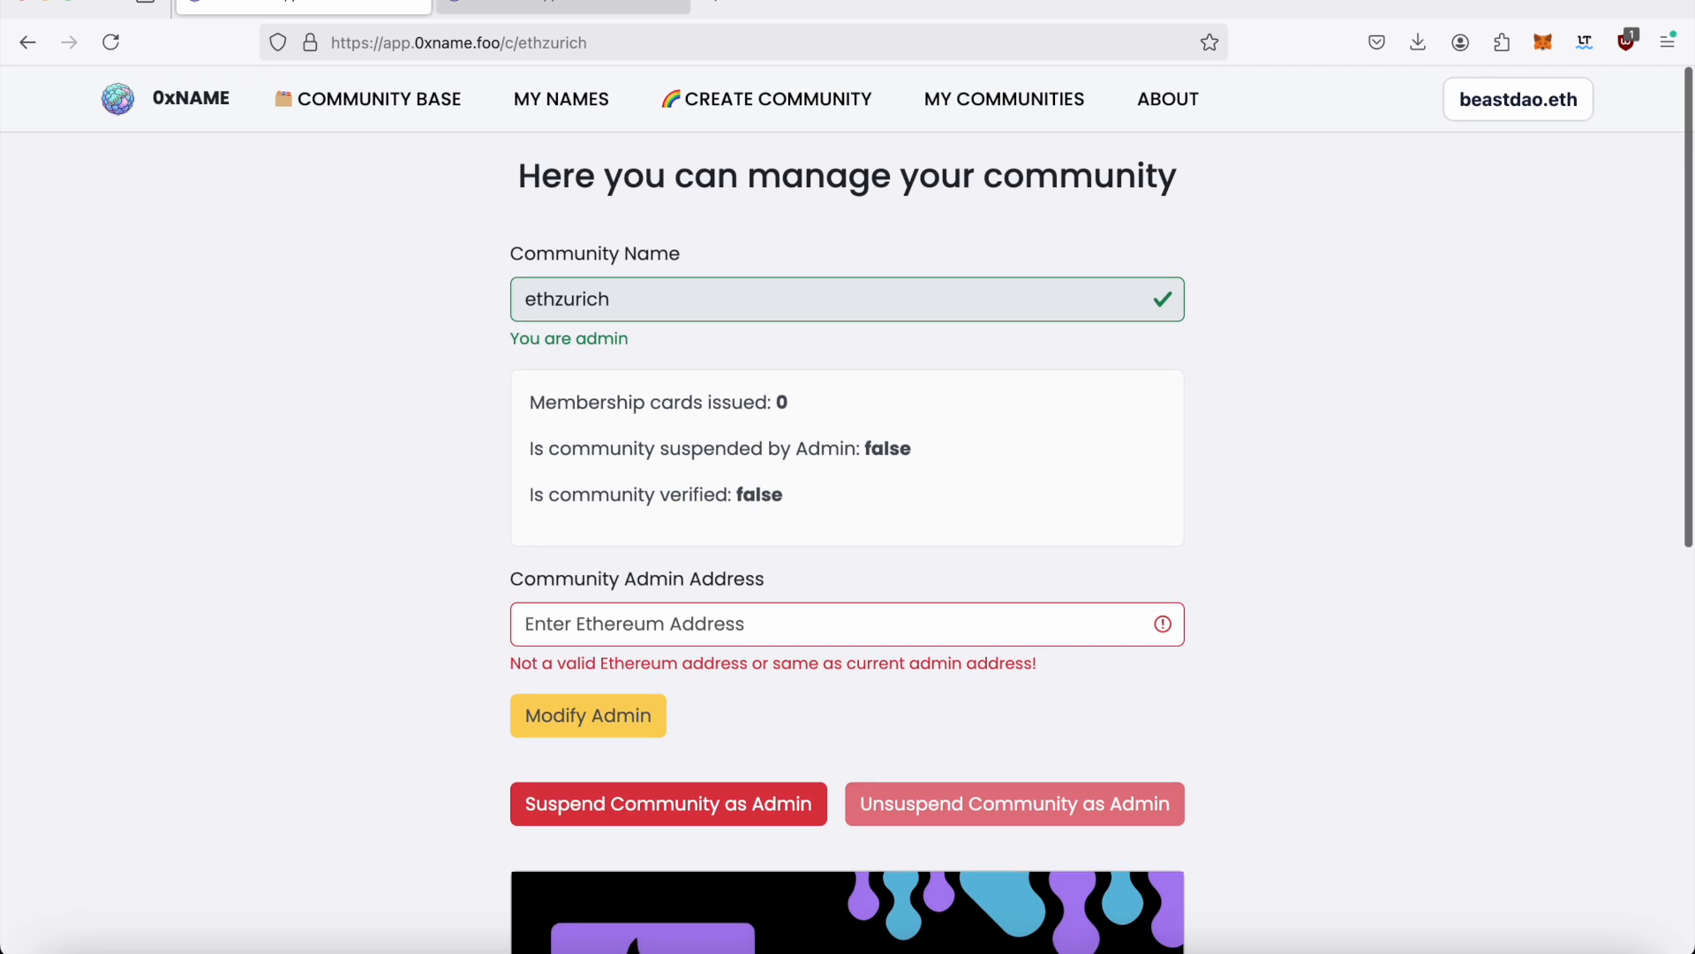
Switch to the other tab with the recoloured ethzurich card and inspect its colour settings, including the Background colour picker
click(528, 5)
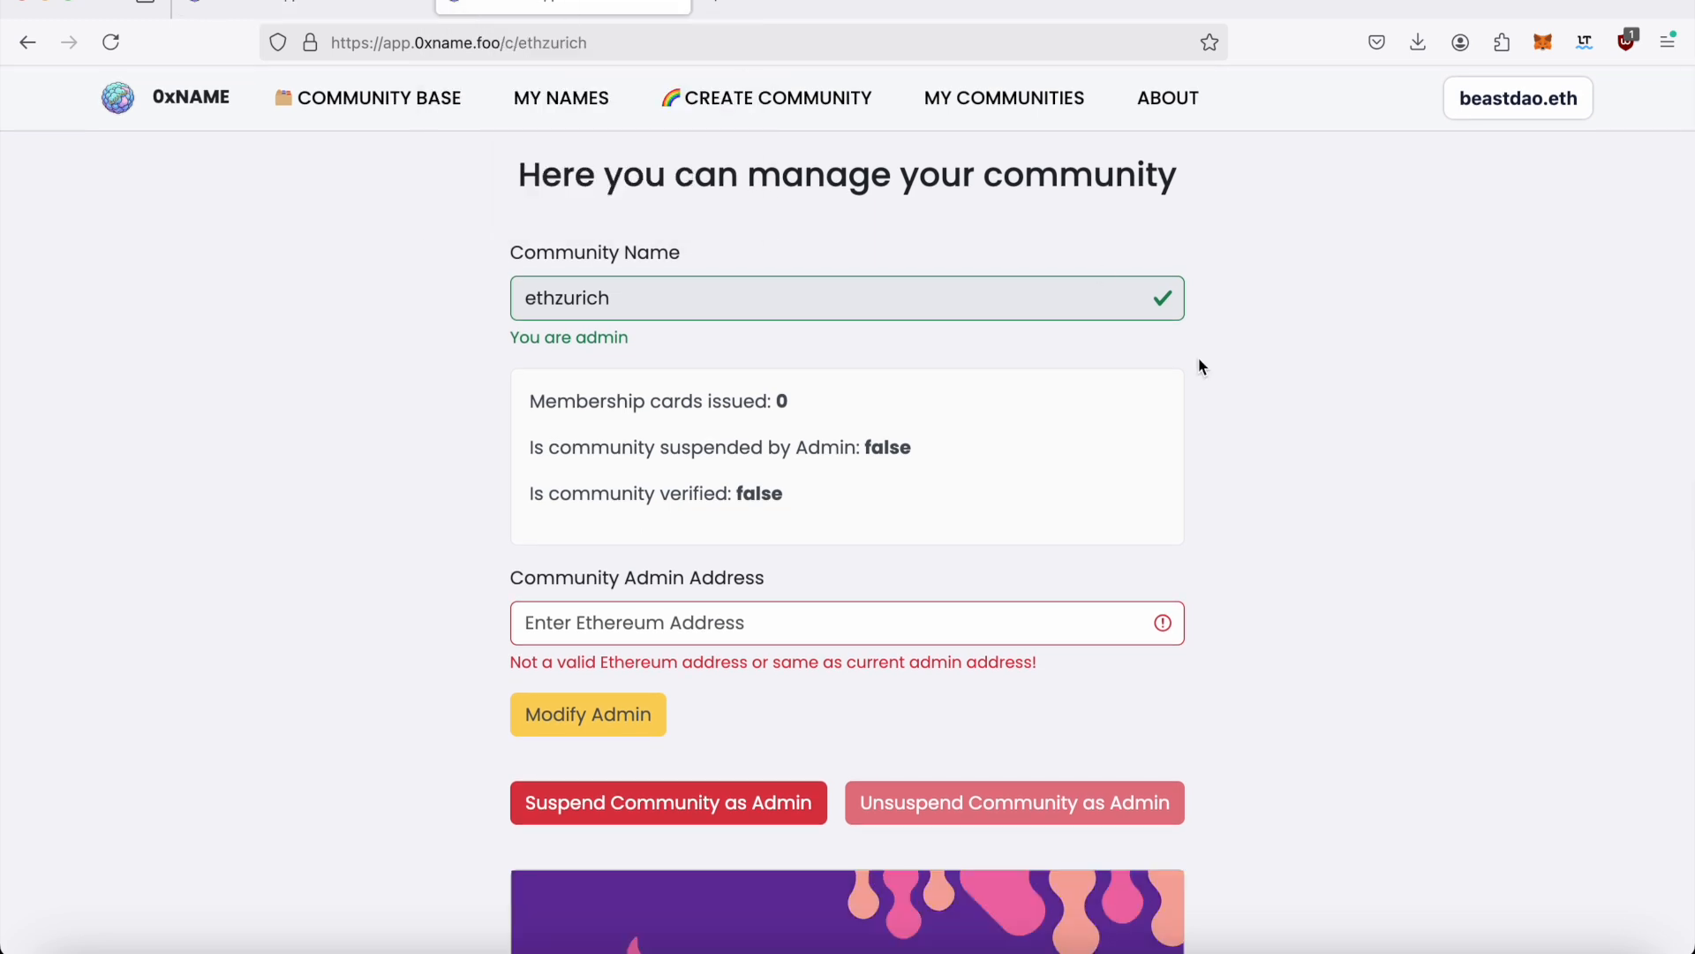
scroll(1199, 367, down, 6)
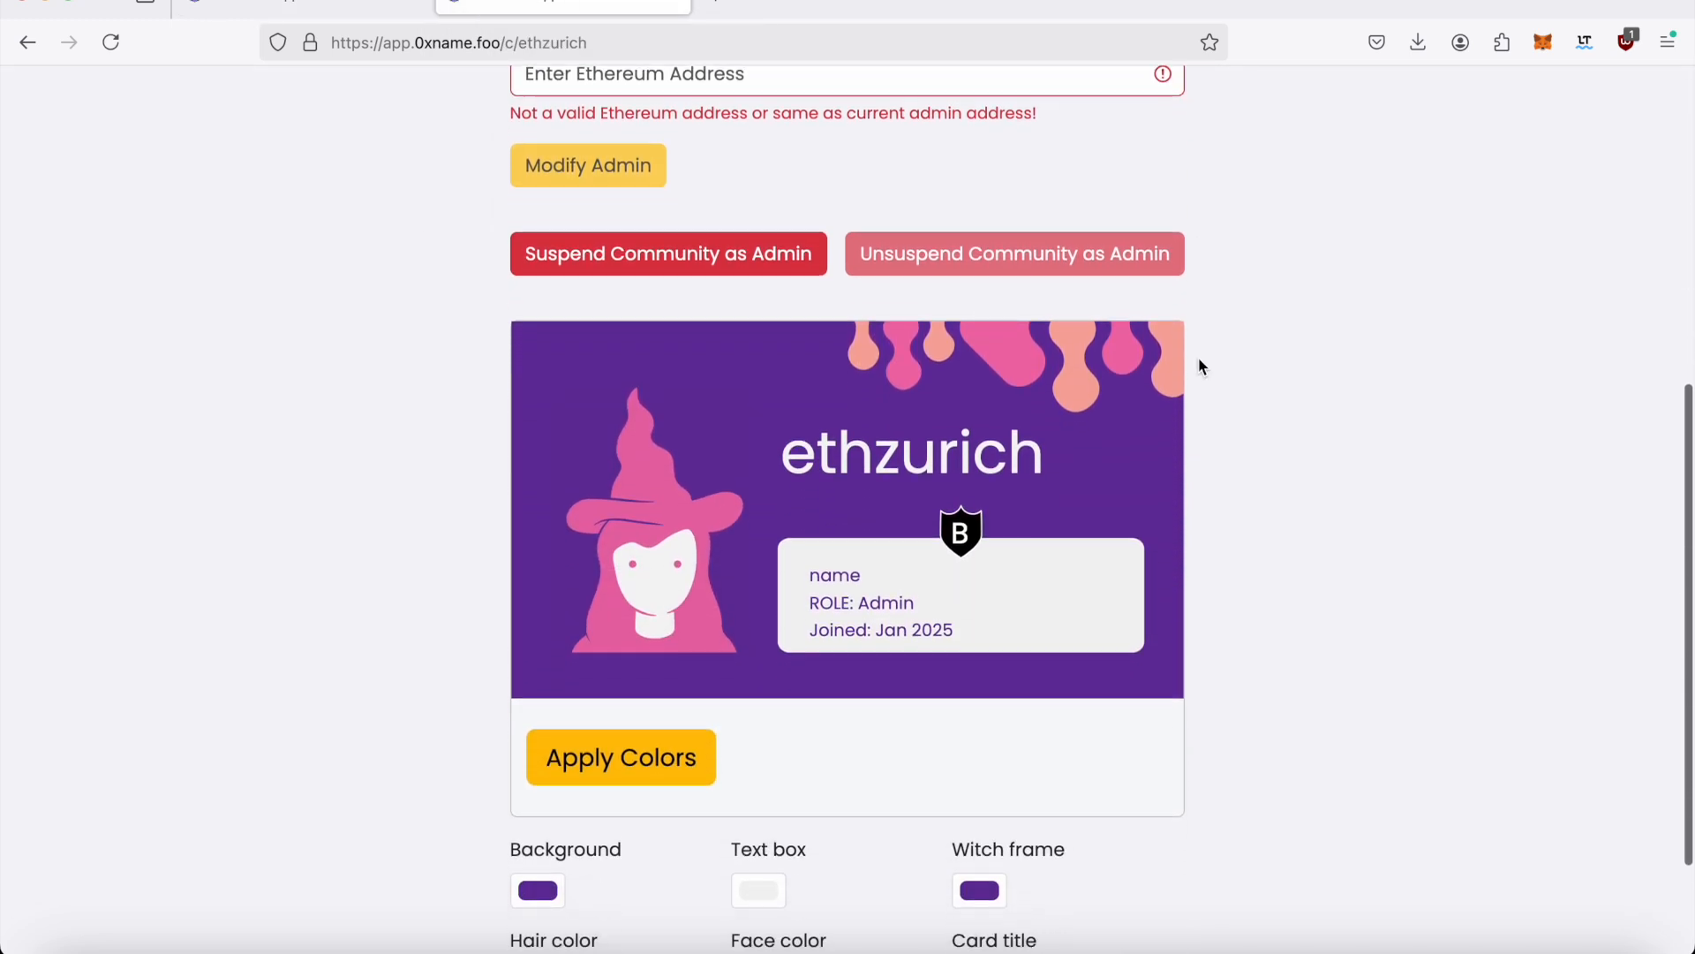
scroll(1200, 357, down, 2)
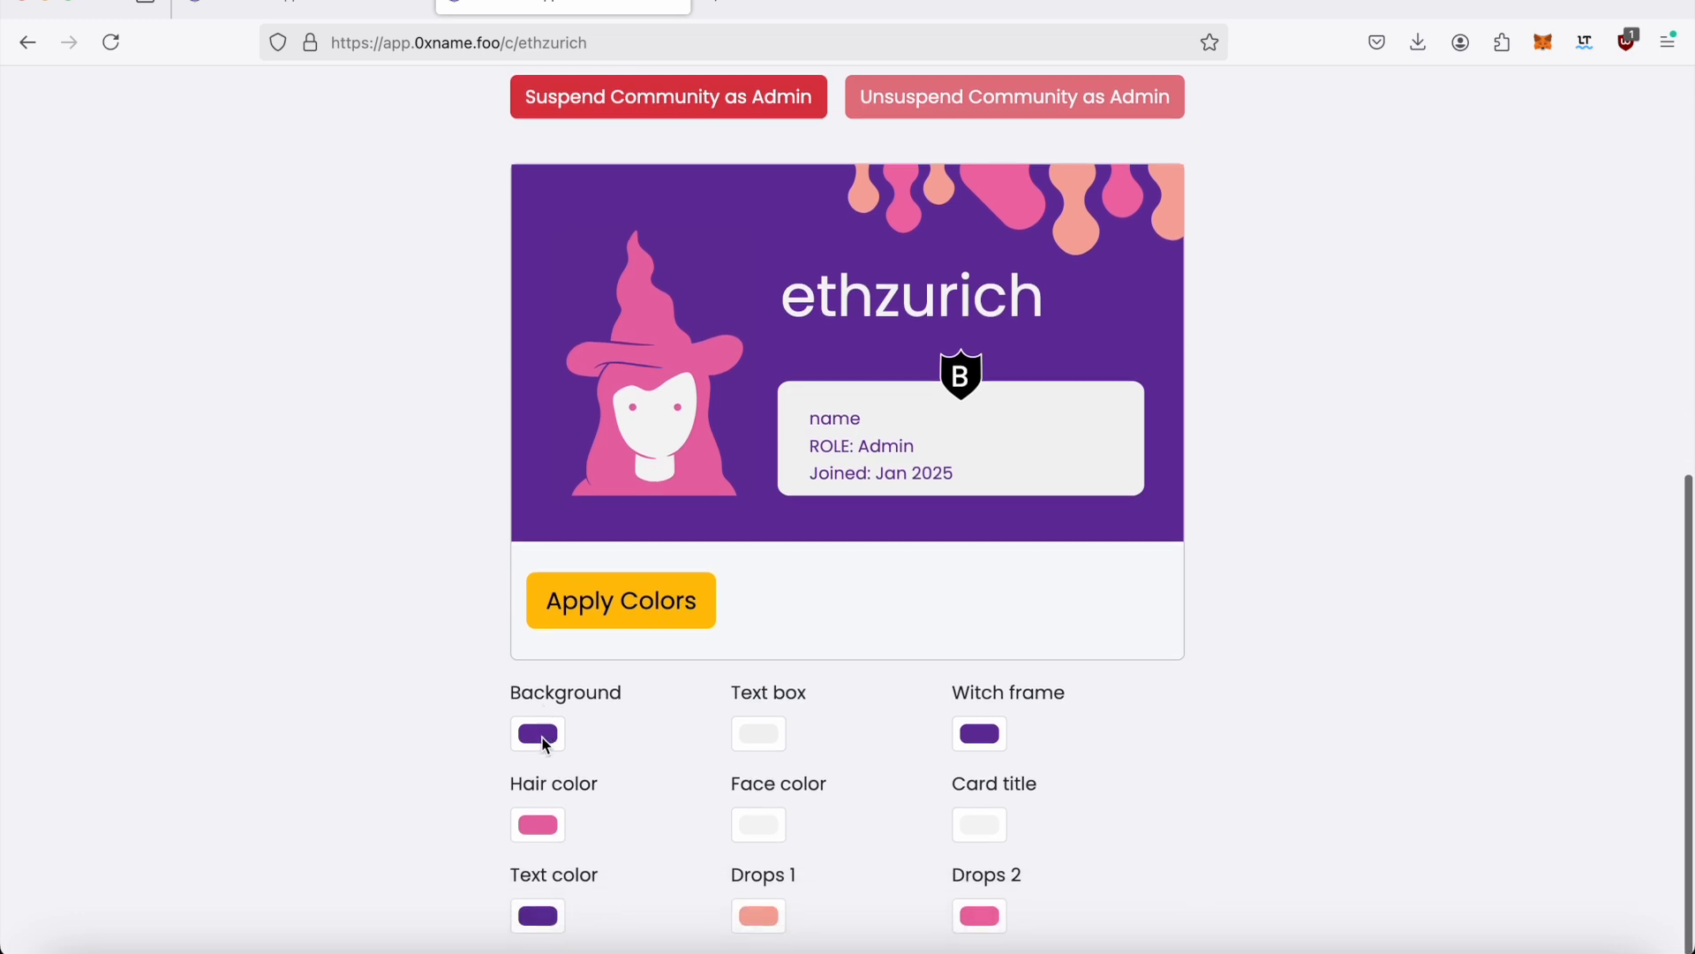
click(543, 742)
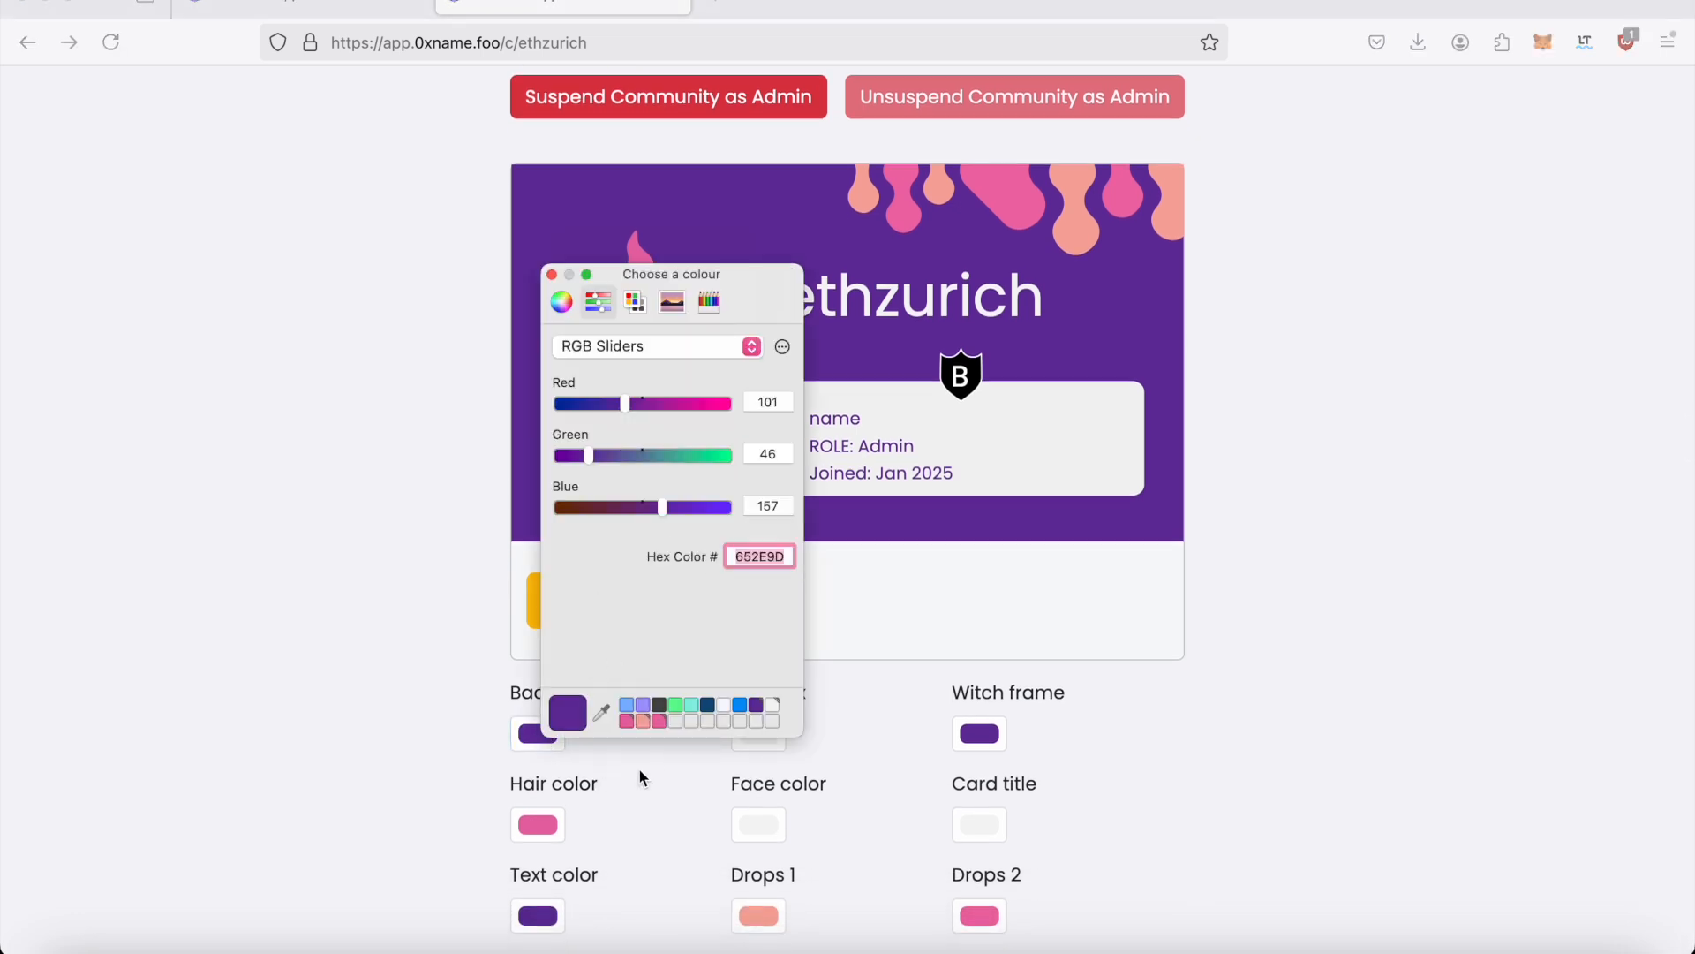
click(553, 277)
Apply the new colours to the ethzurich card, choosing the Low gas option and confirming the transaction in MetaMask
click(596, 614)
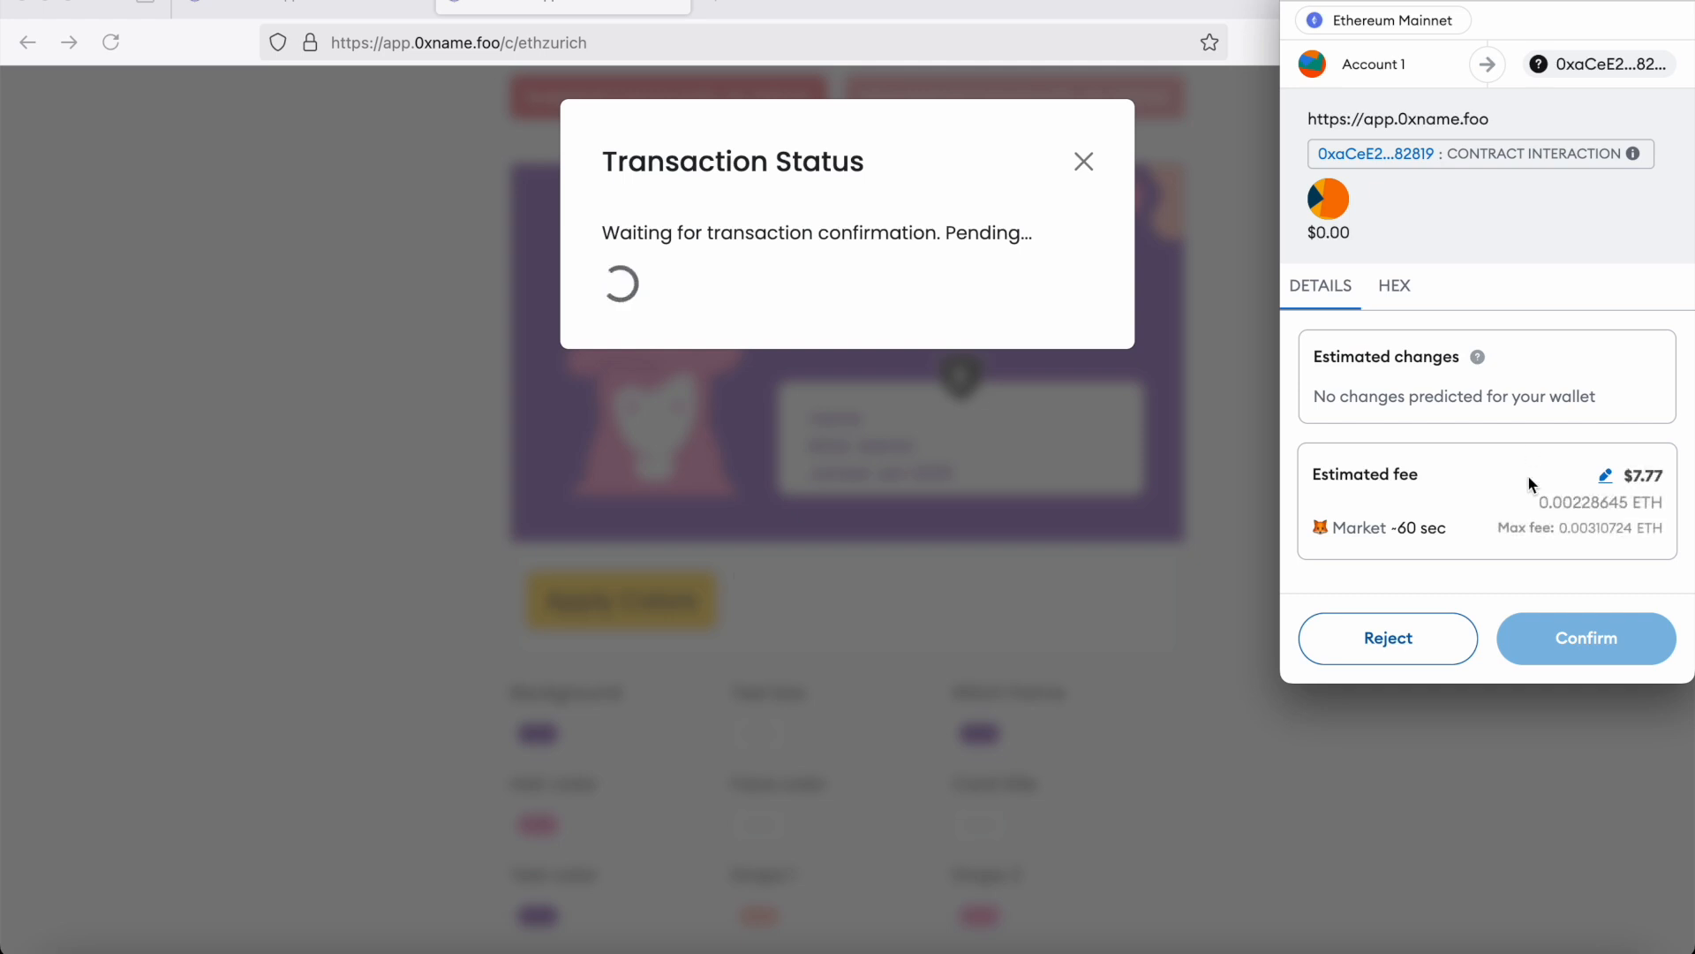
click(1605, 479)
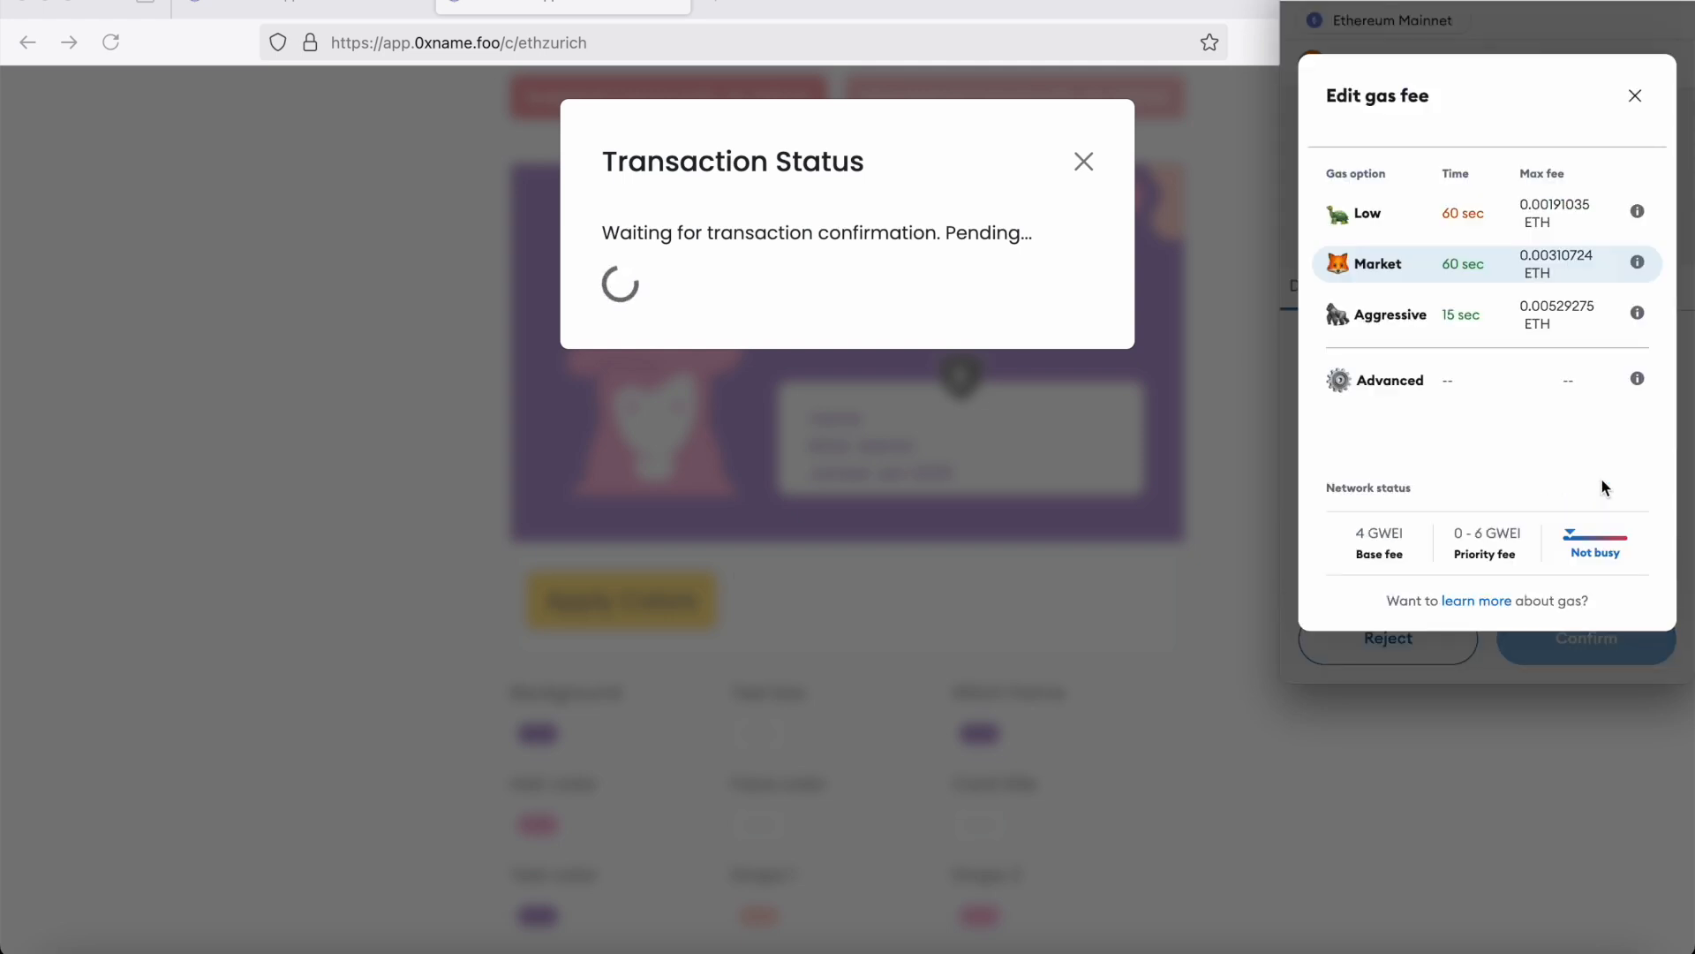
click(1479, 225)
click(1606, 637)
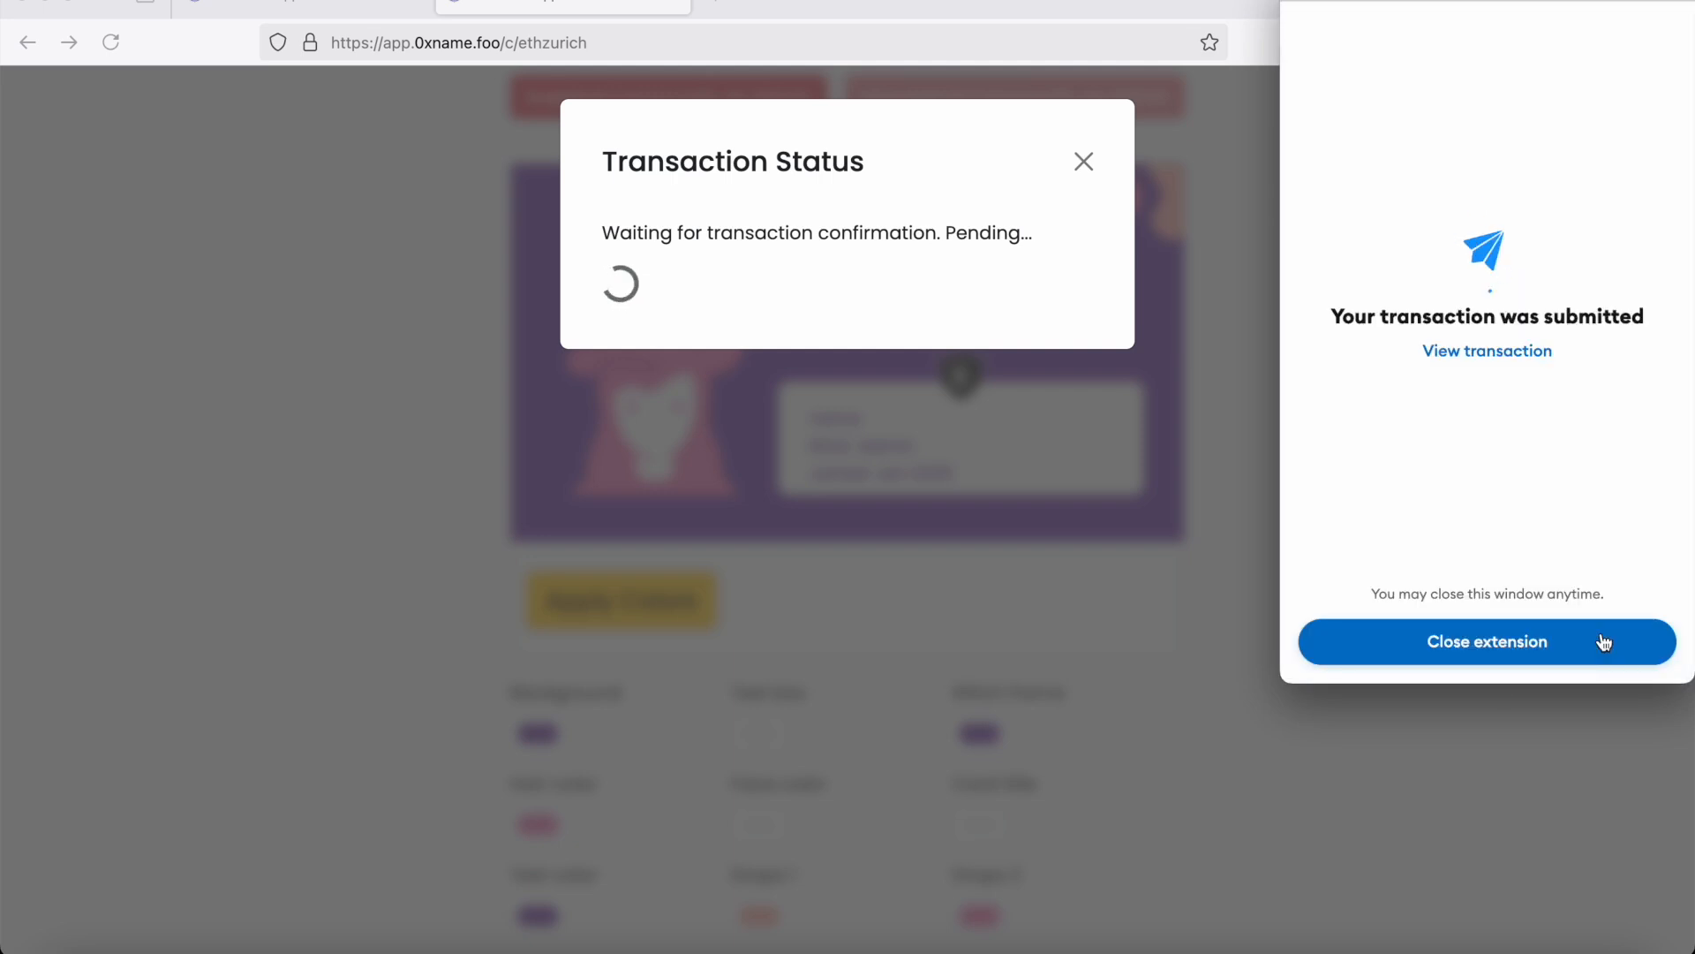
click(1605, 642)
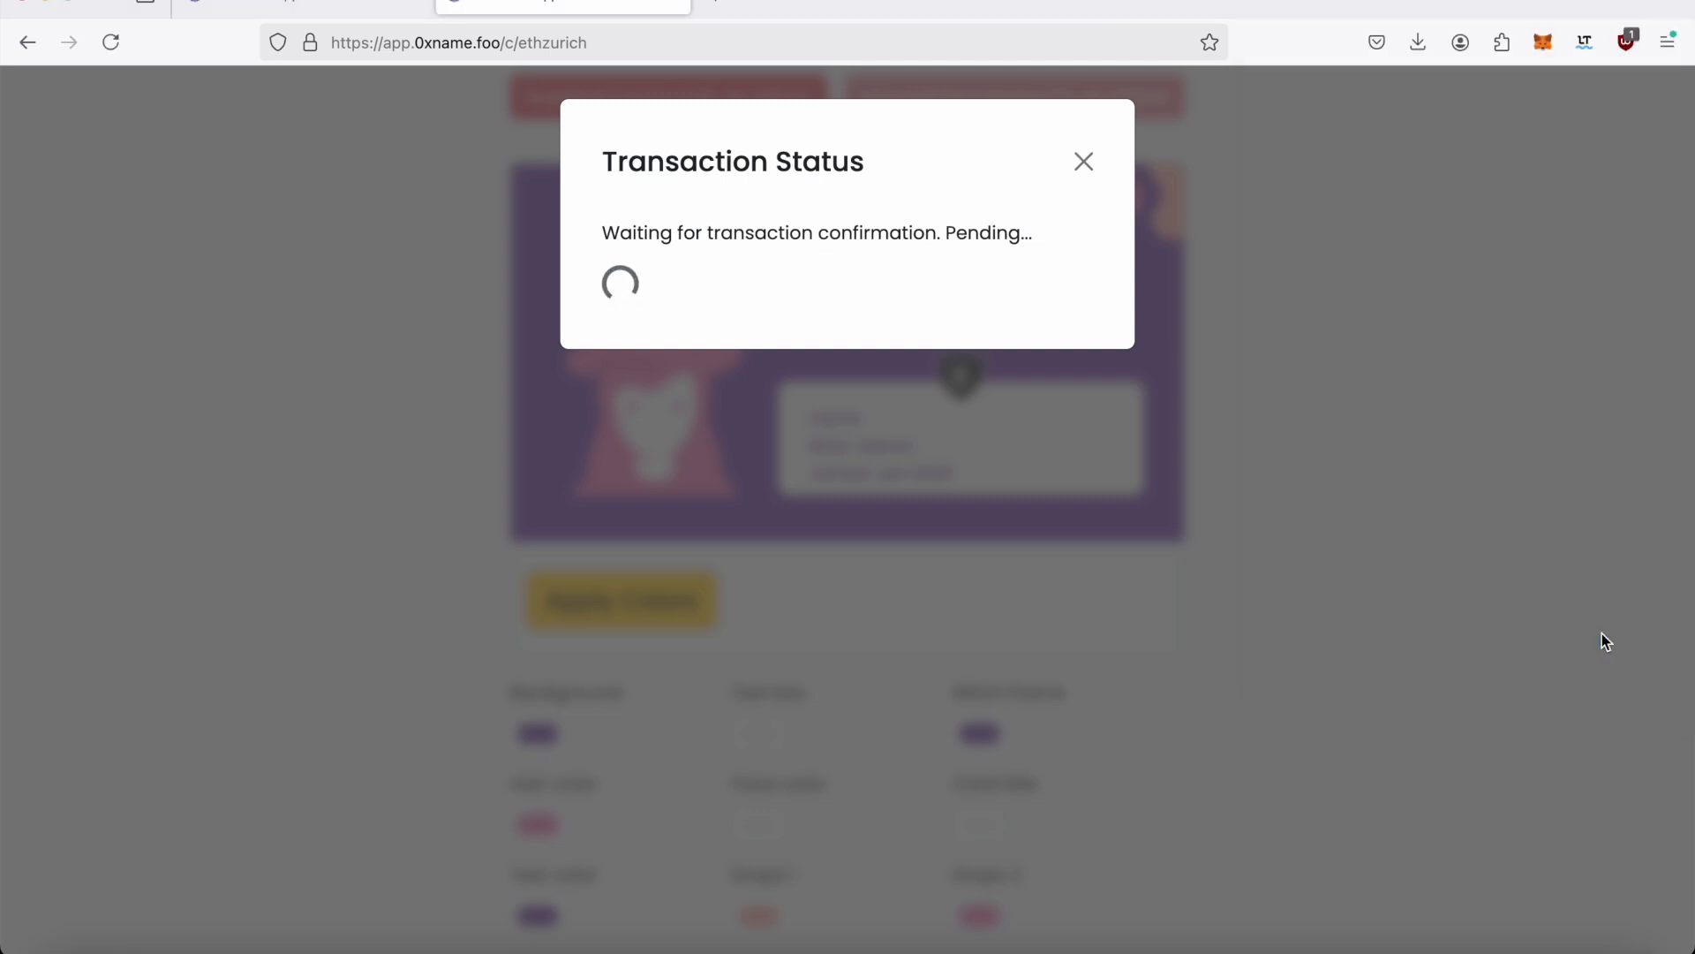
Check the colour change transaction in the MetaMask activity list and dismiss the Transaction Status dialog
click(1542, 45)
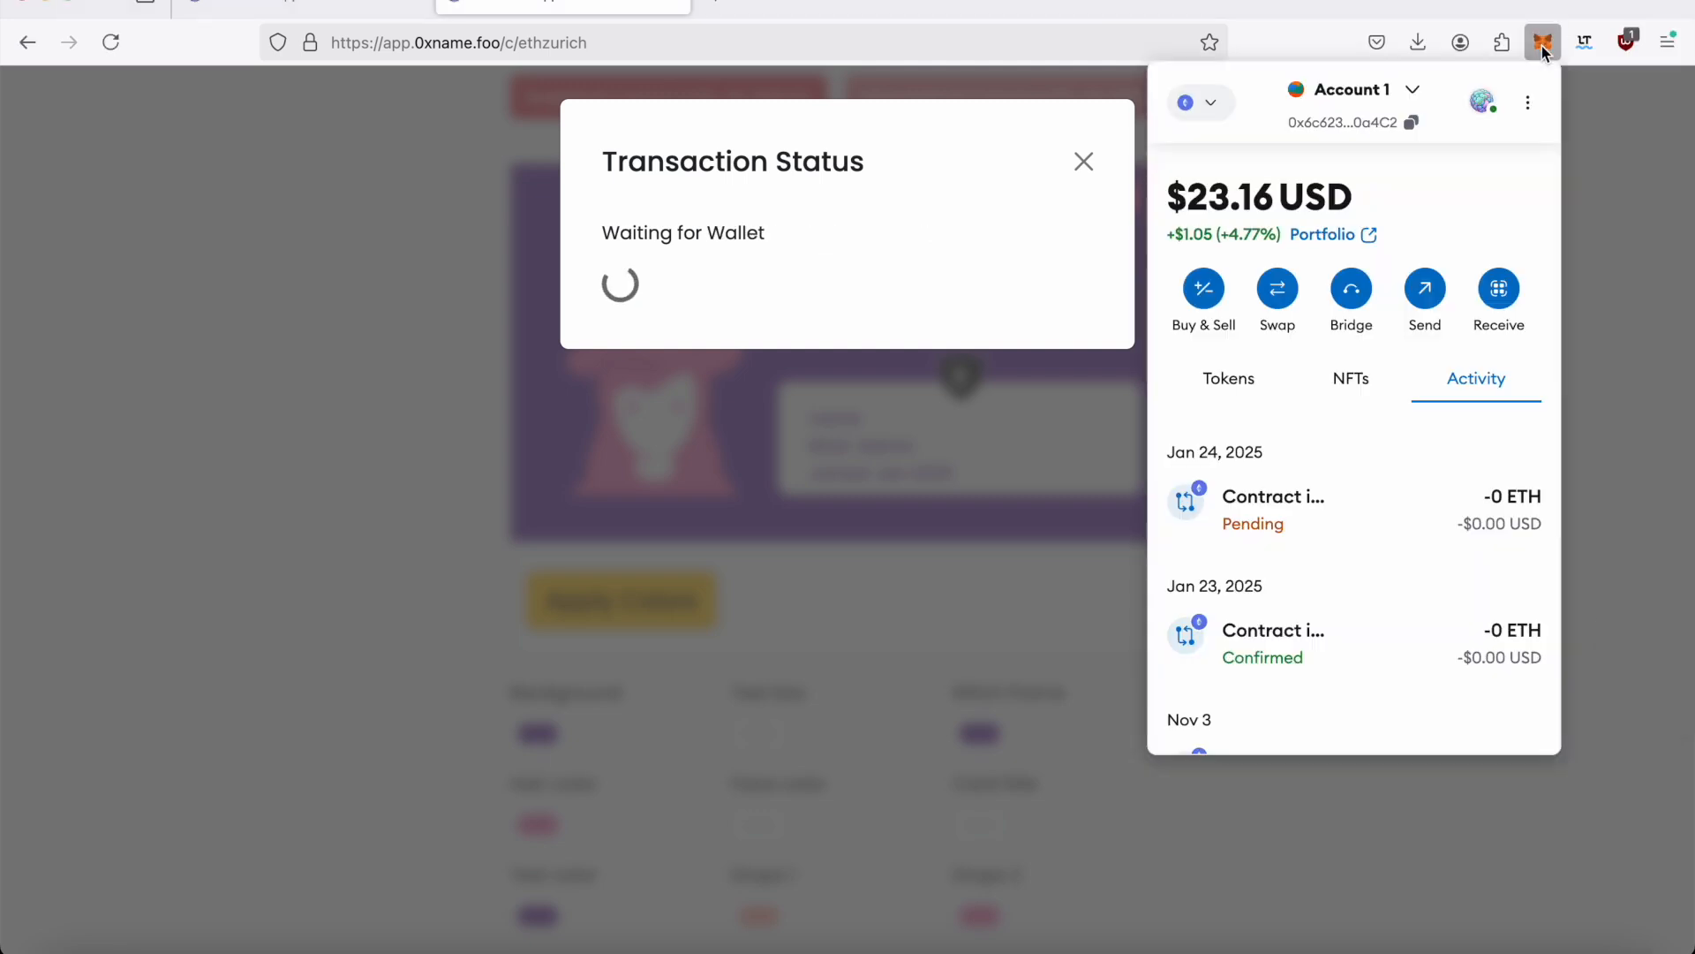
click(1230, 389)
click(1083, 162)
click(1083, 162)
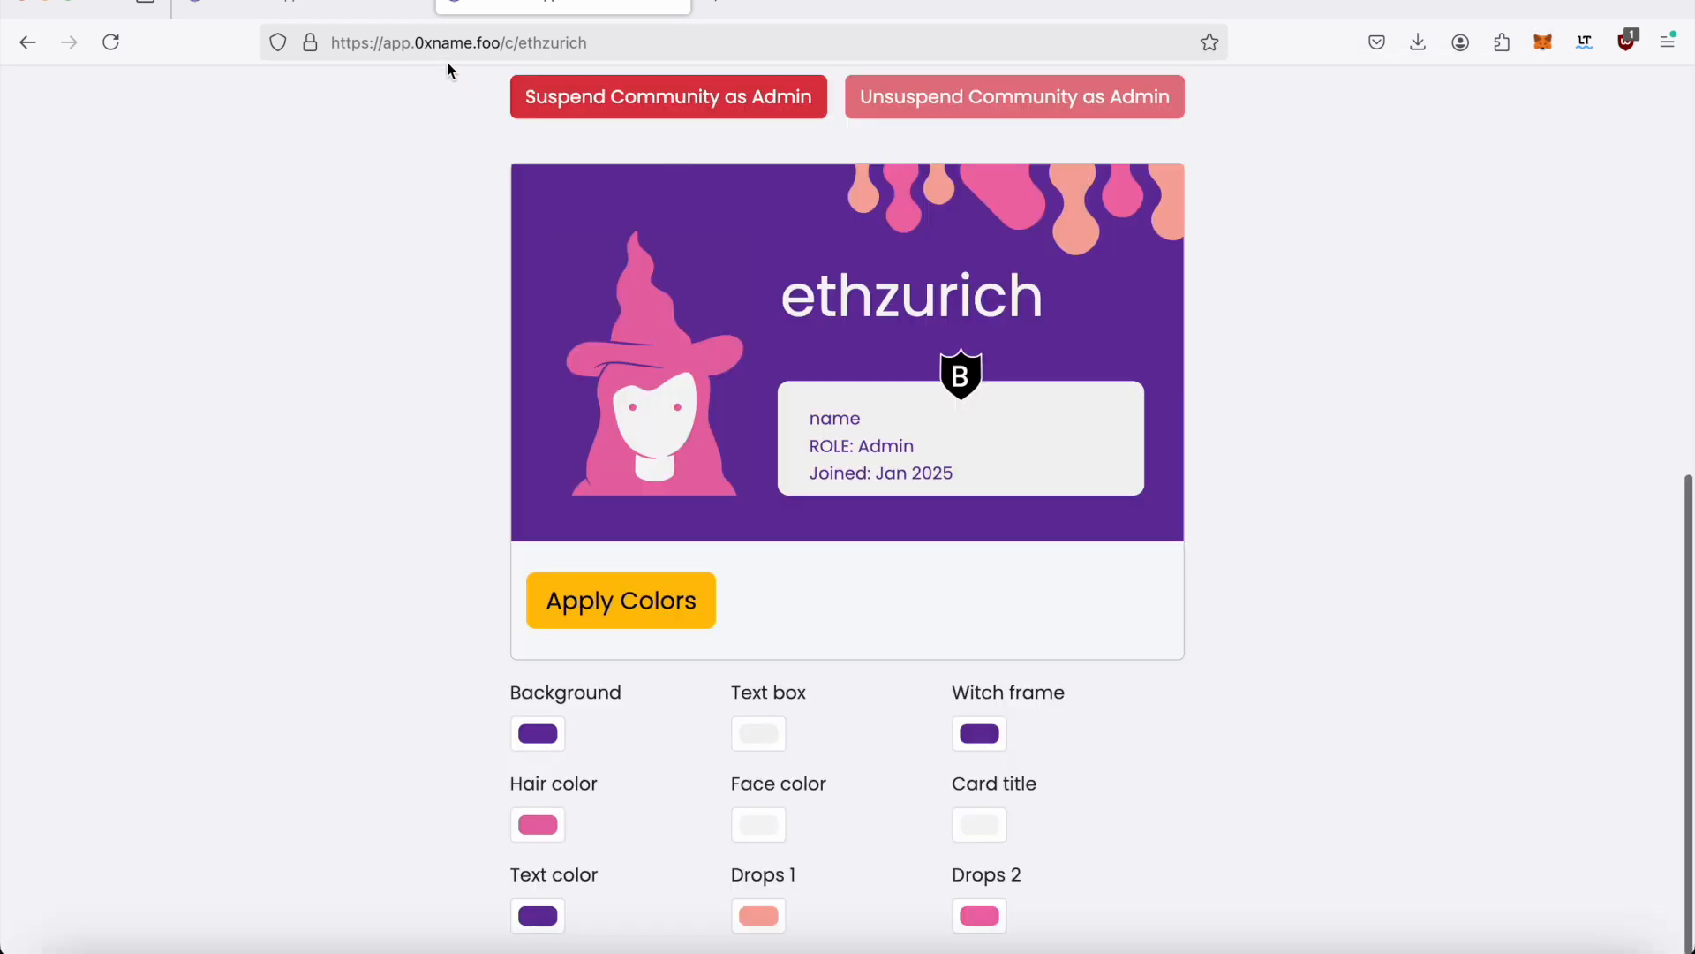
Return to the 0xNAME home page in the first tab and enter ethzurich as the community
click(329, 11)
click(201, 114)
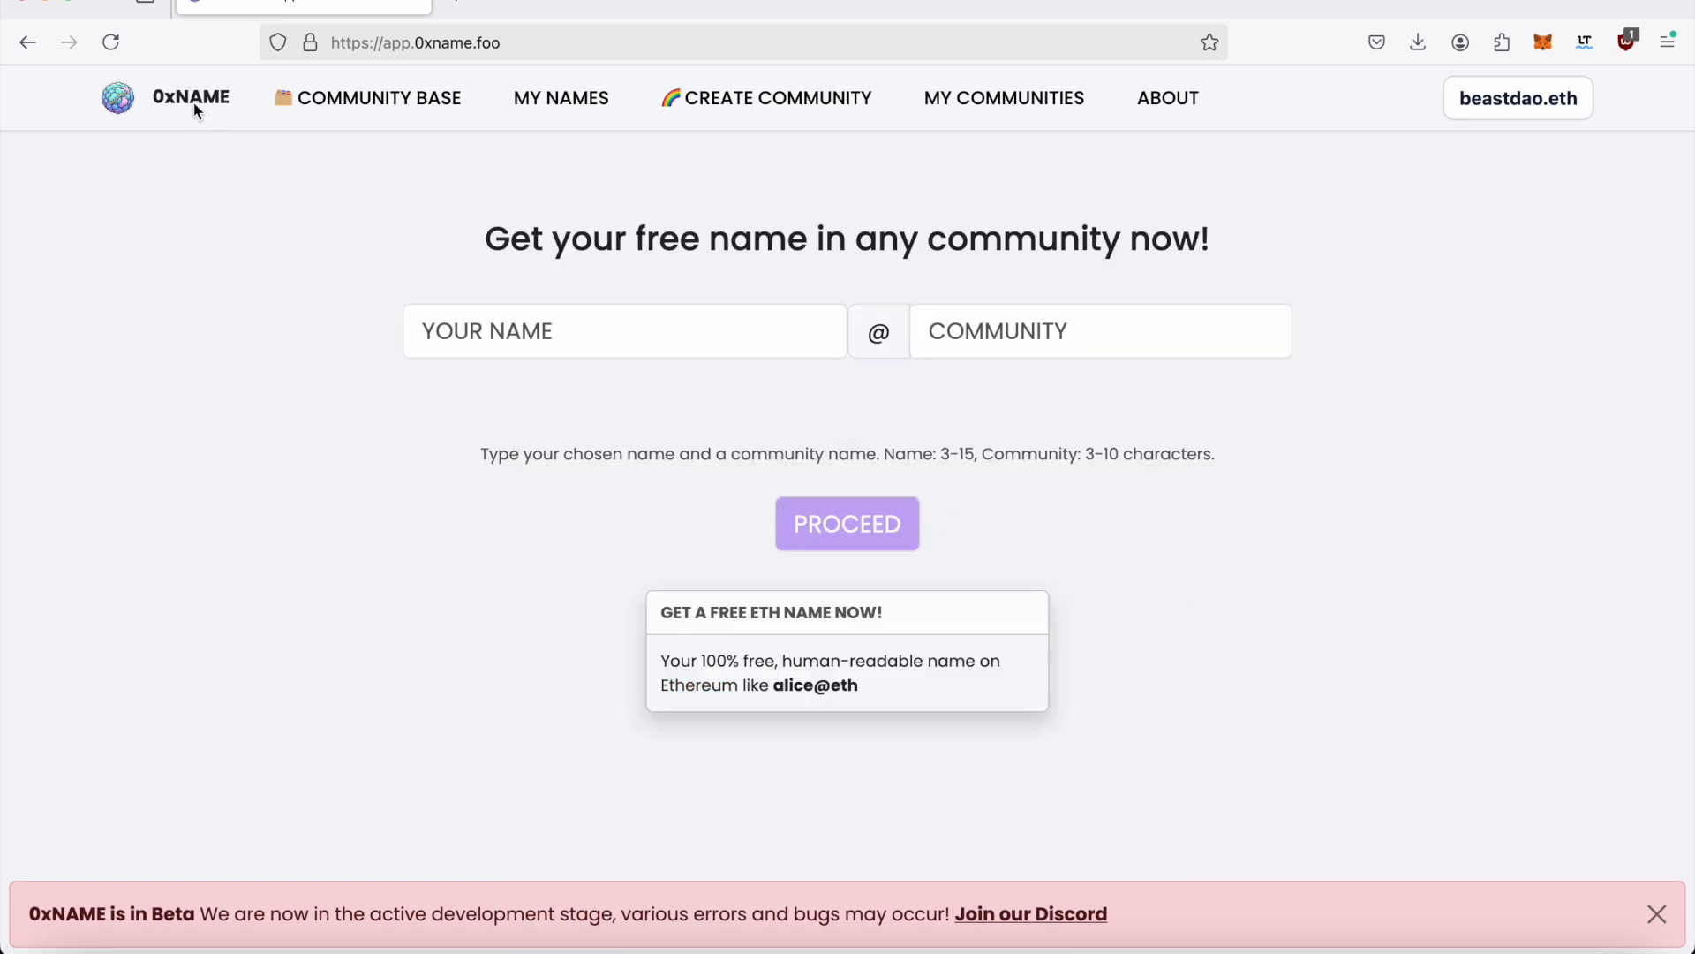
click(1043, 334)
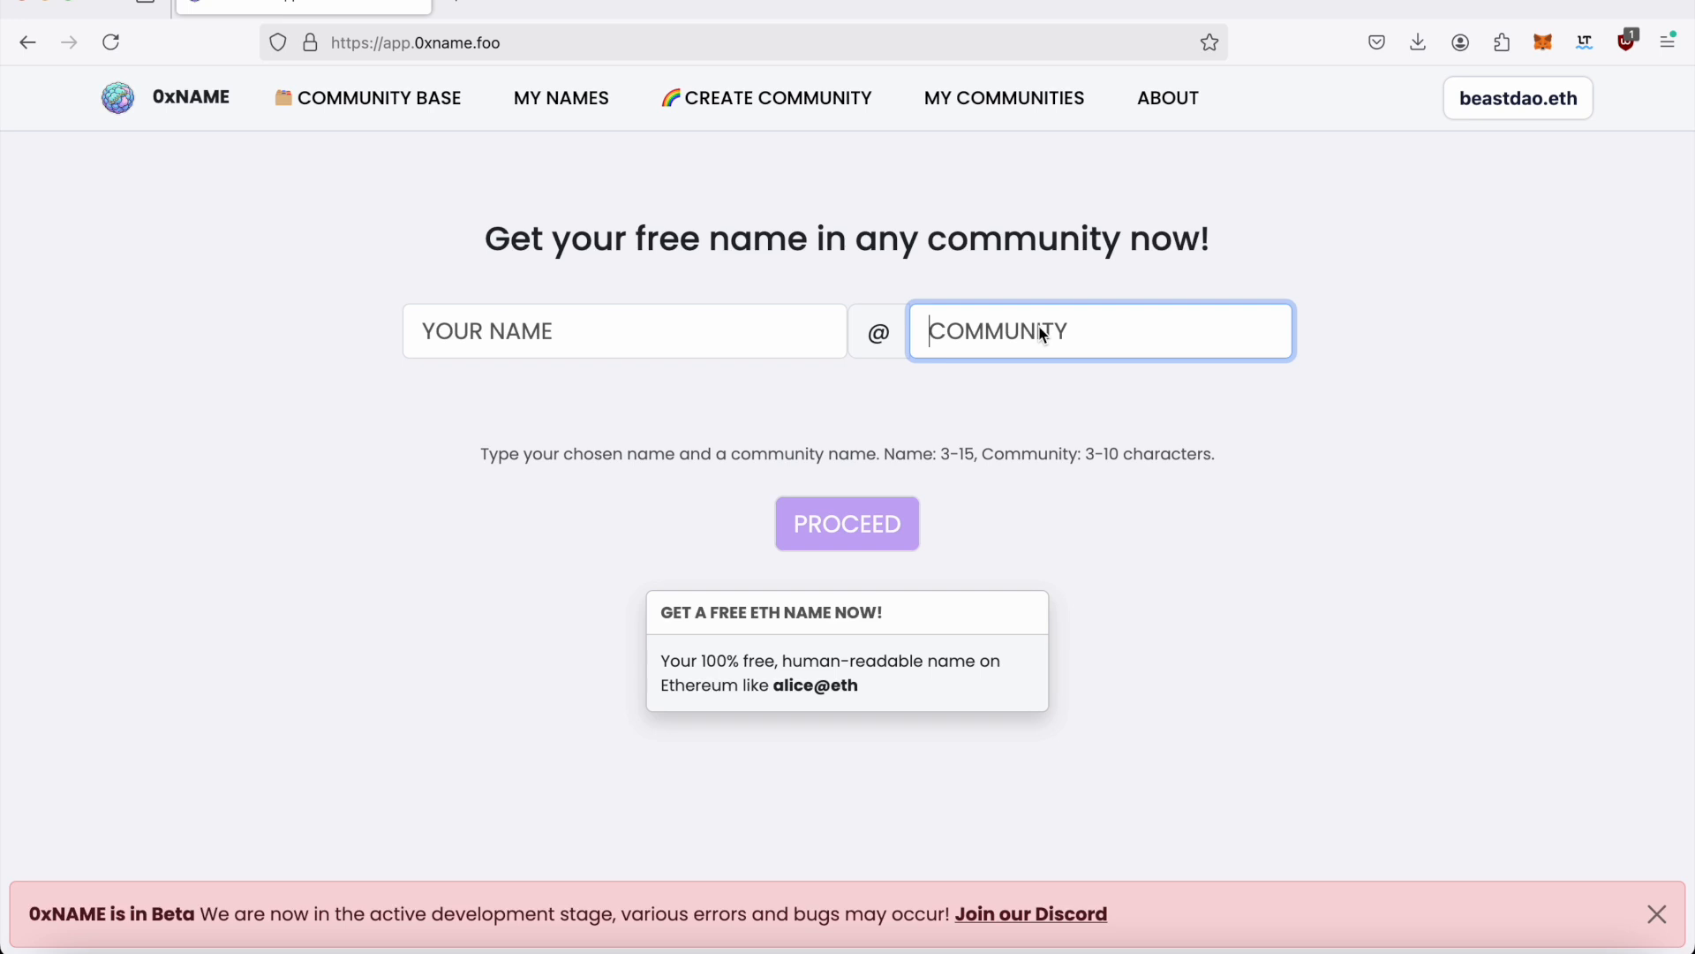
text(eth)
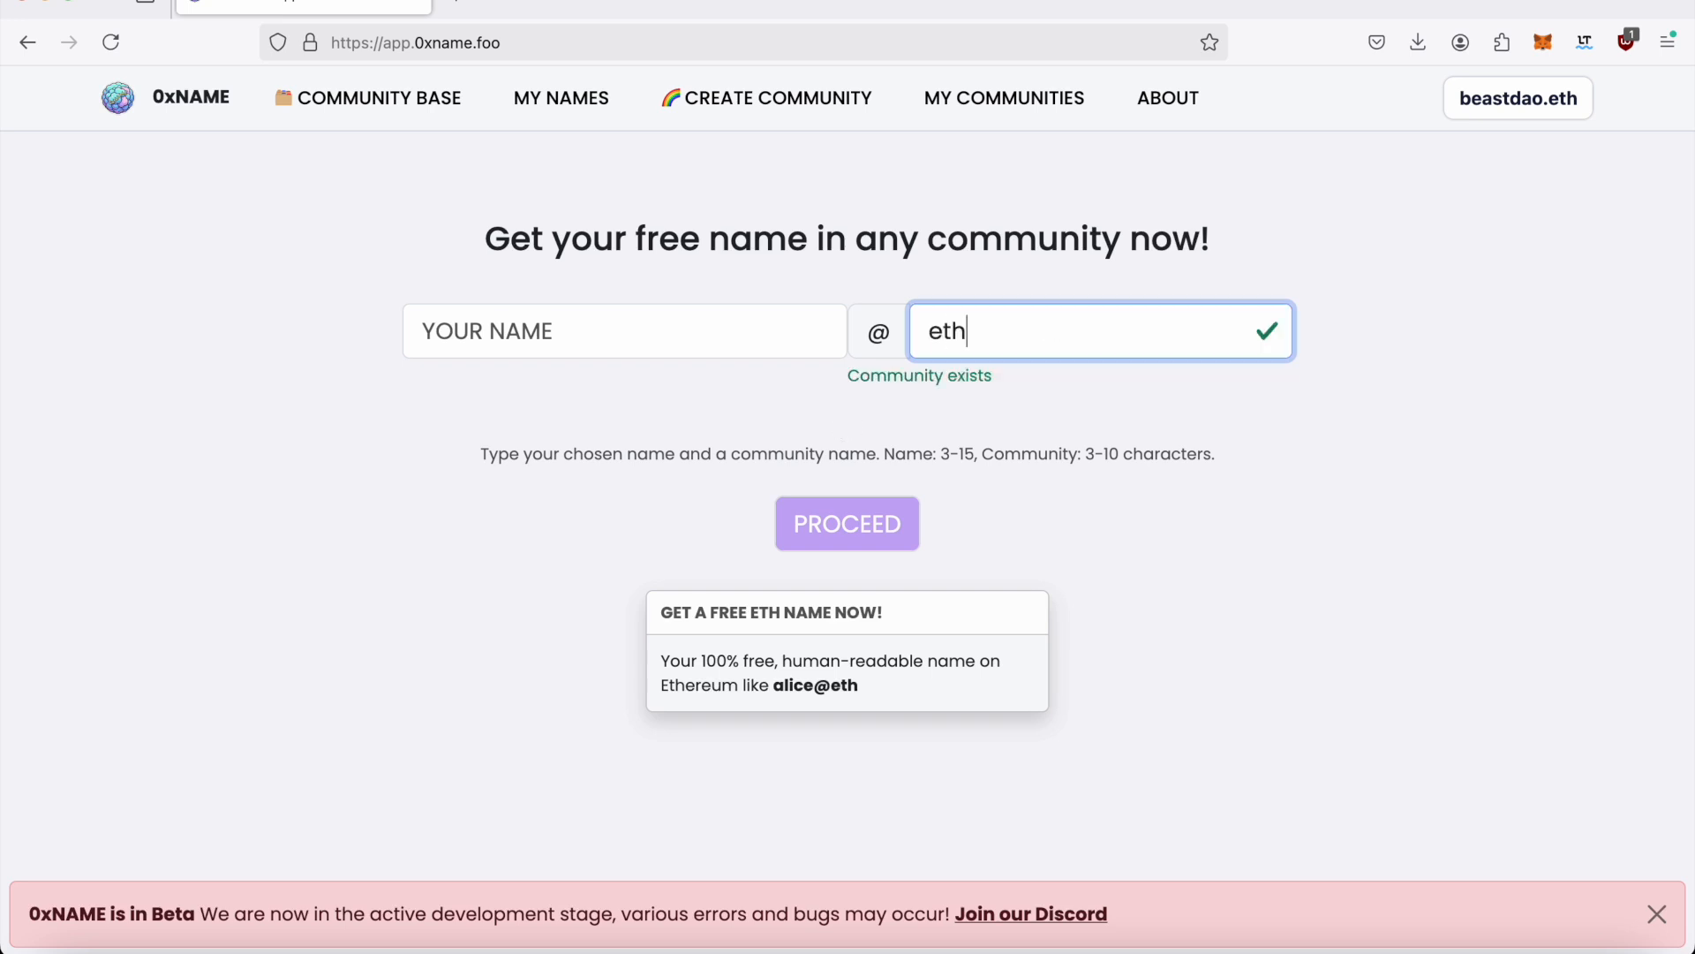
text(zurich)
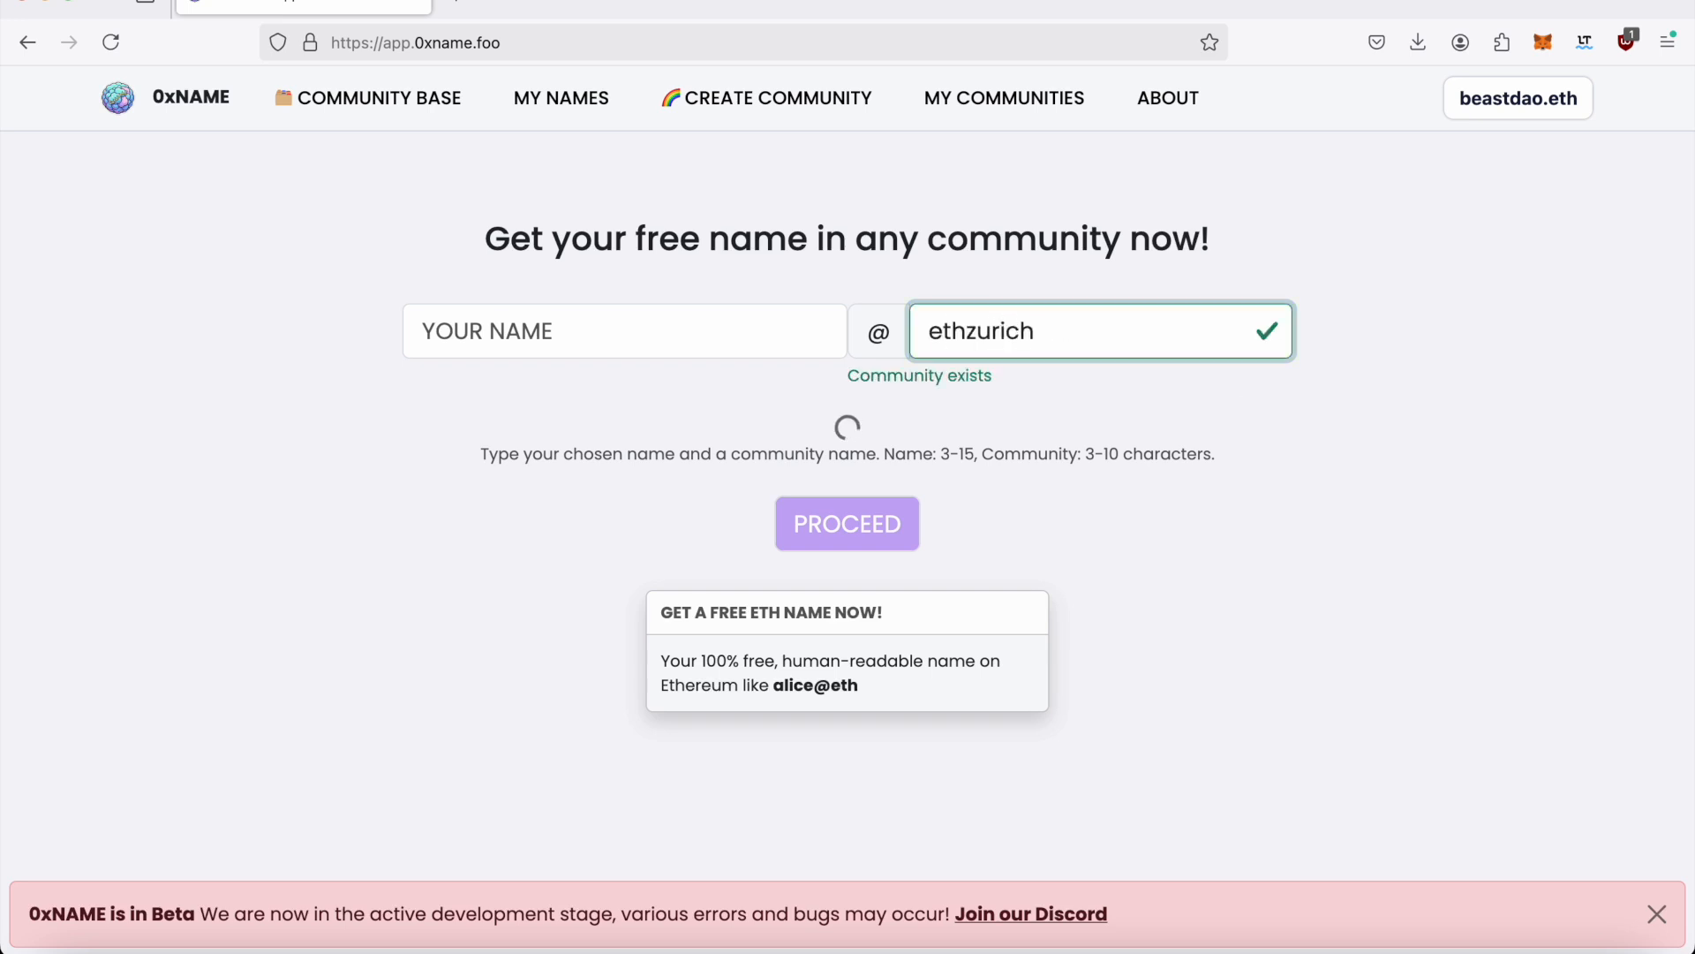
Enter the member's first name as the chosen name in ethzurich and proceed to finalise its registration
click(676, 343)
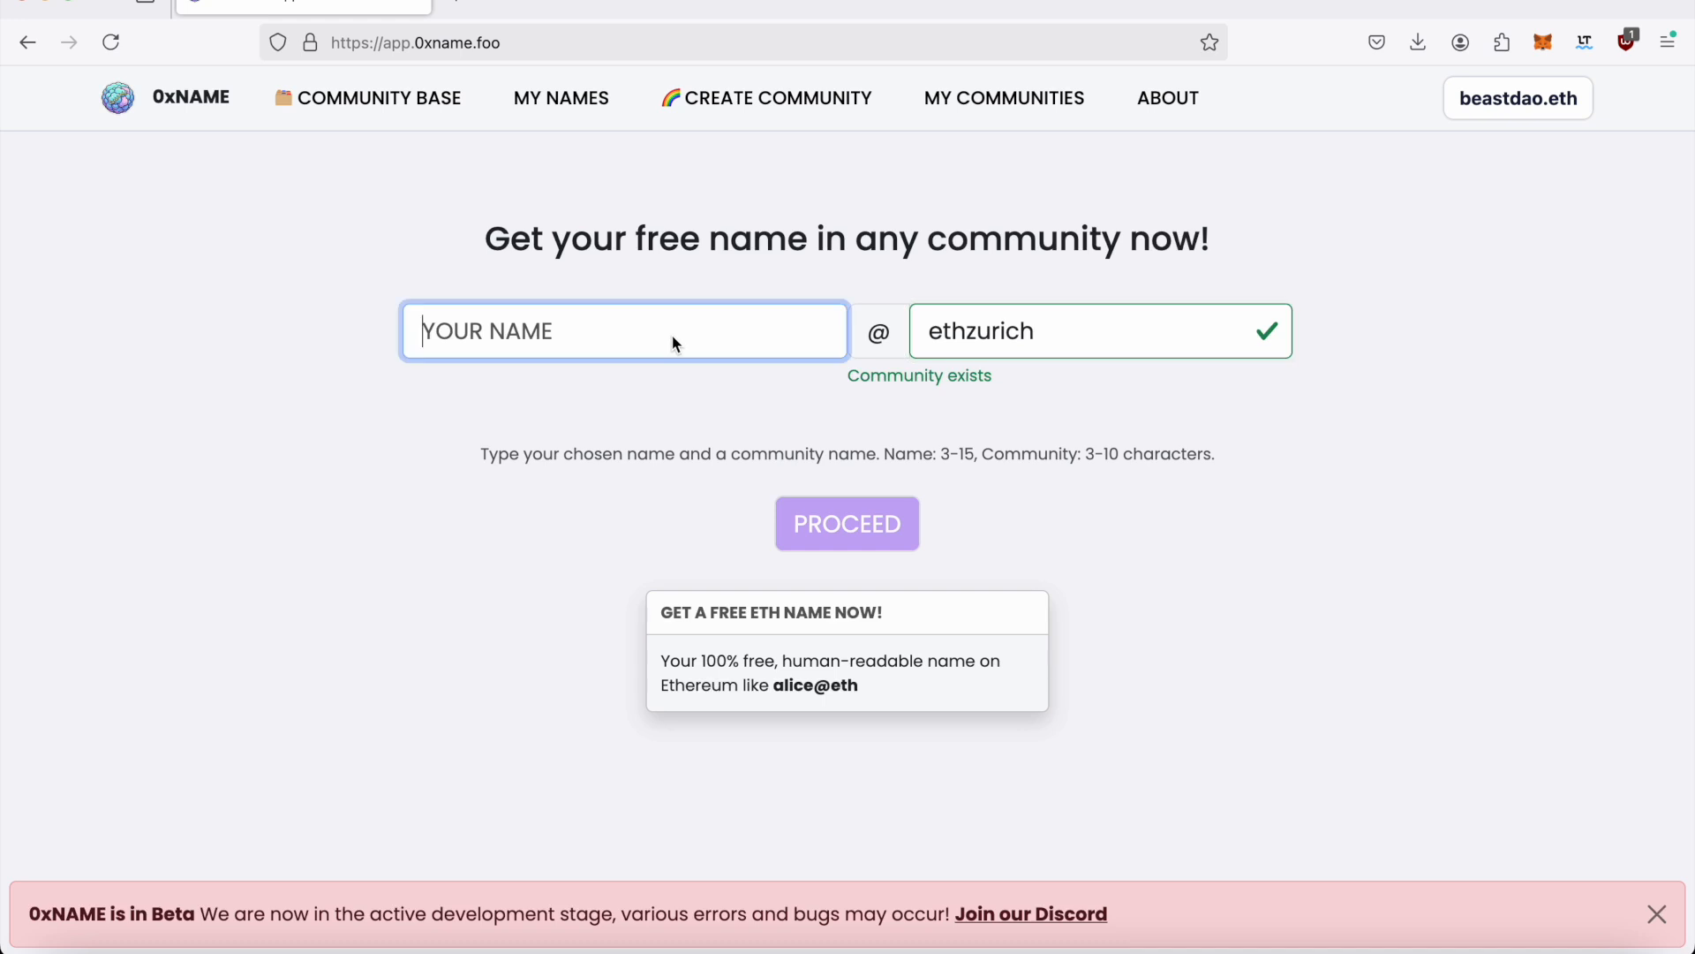
text(zuri)
key(BackSpace)
key(BackSpace)
key(BackSpace)
key(BackSpace)
text(yulia)
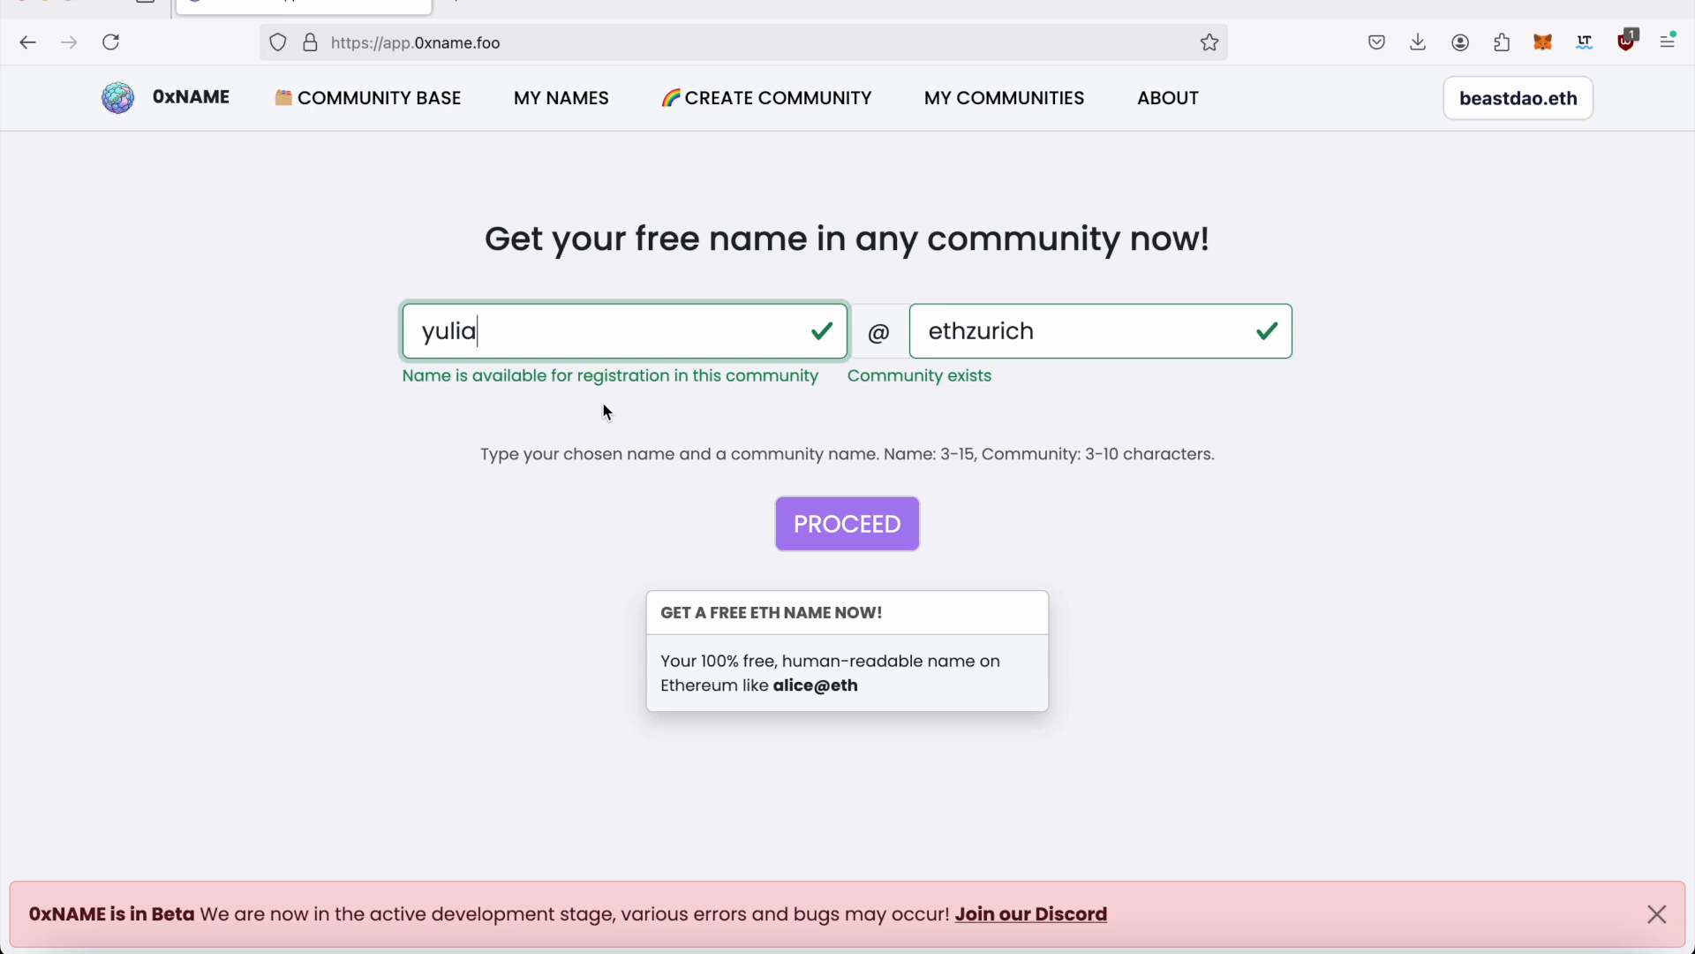
click(848, 536)
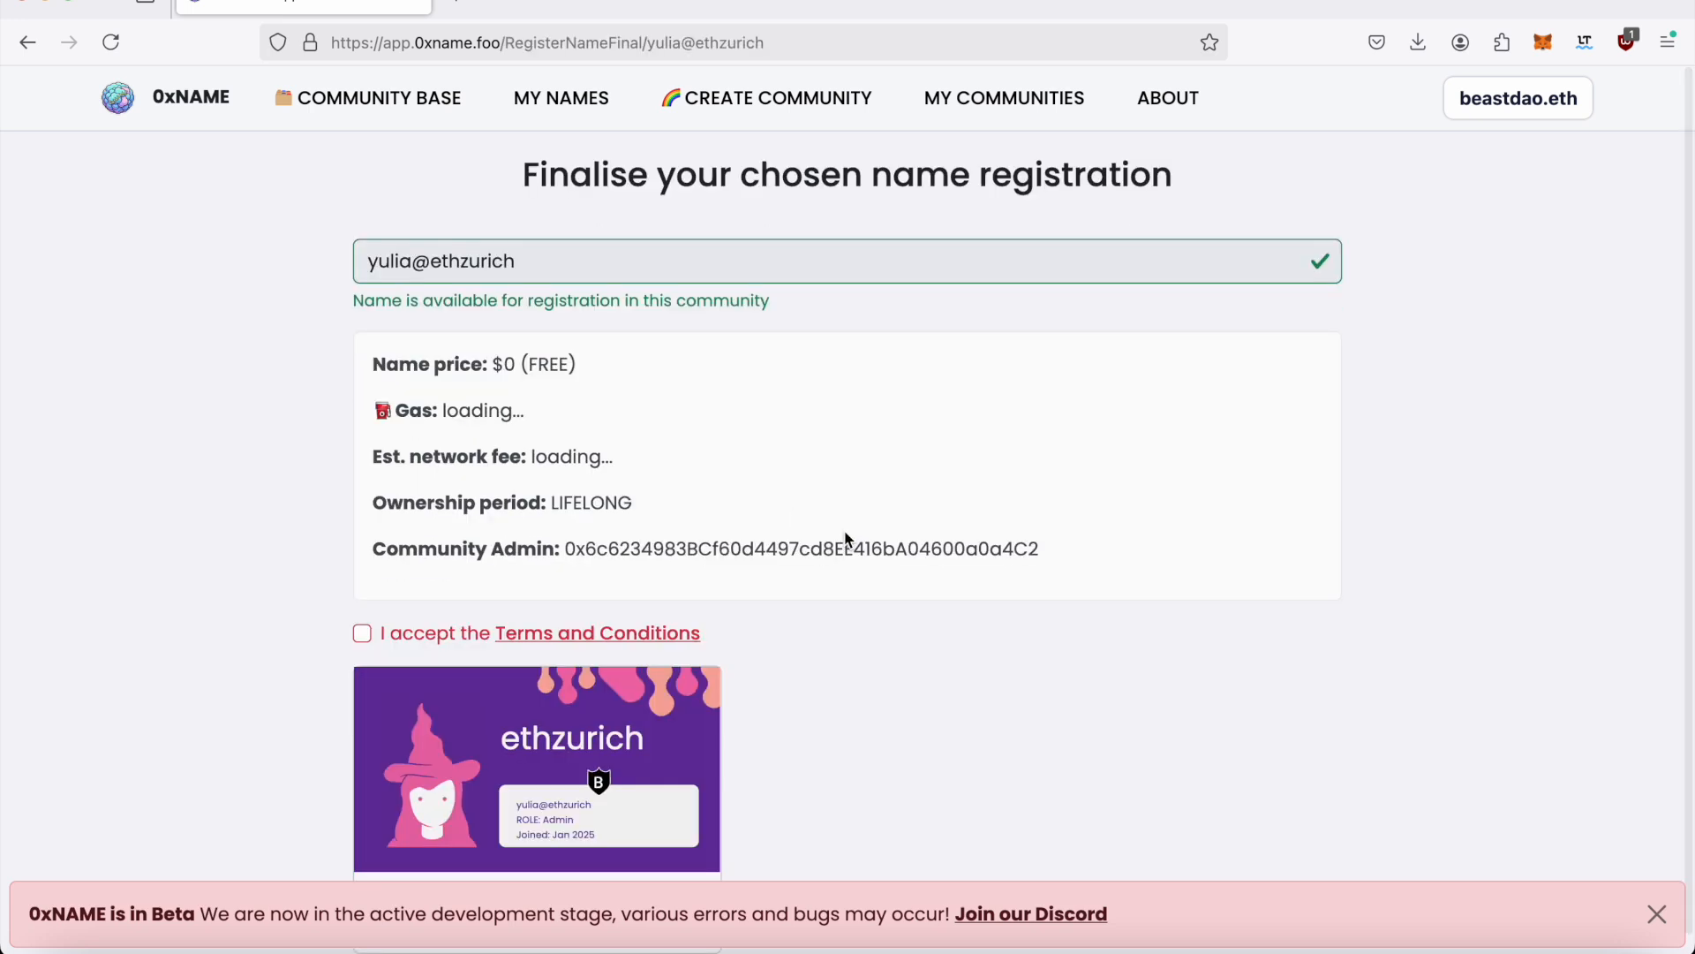
Dismiss the beta notice and accept the Terms and Conditions for the name registration
scroll(848, 538, down, 1)
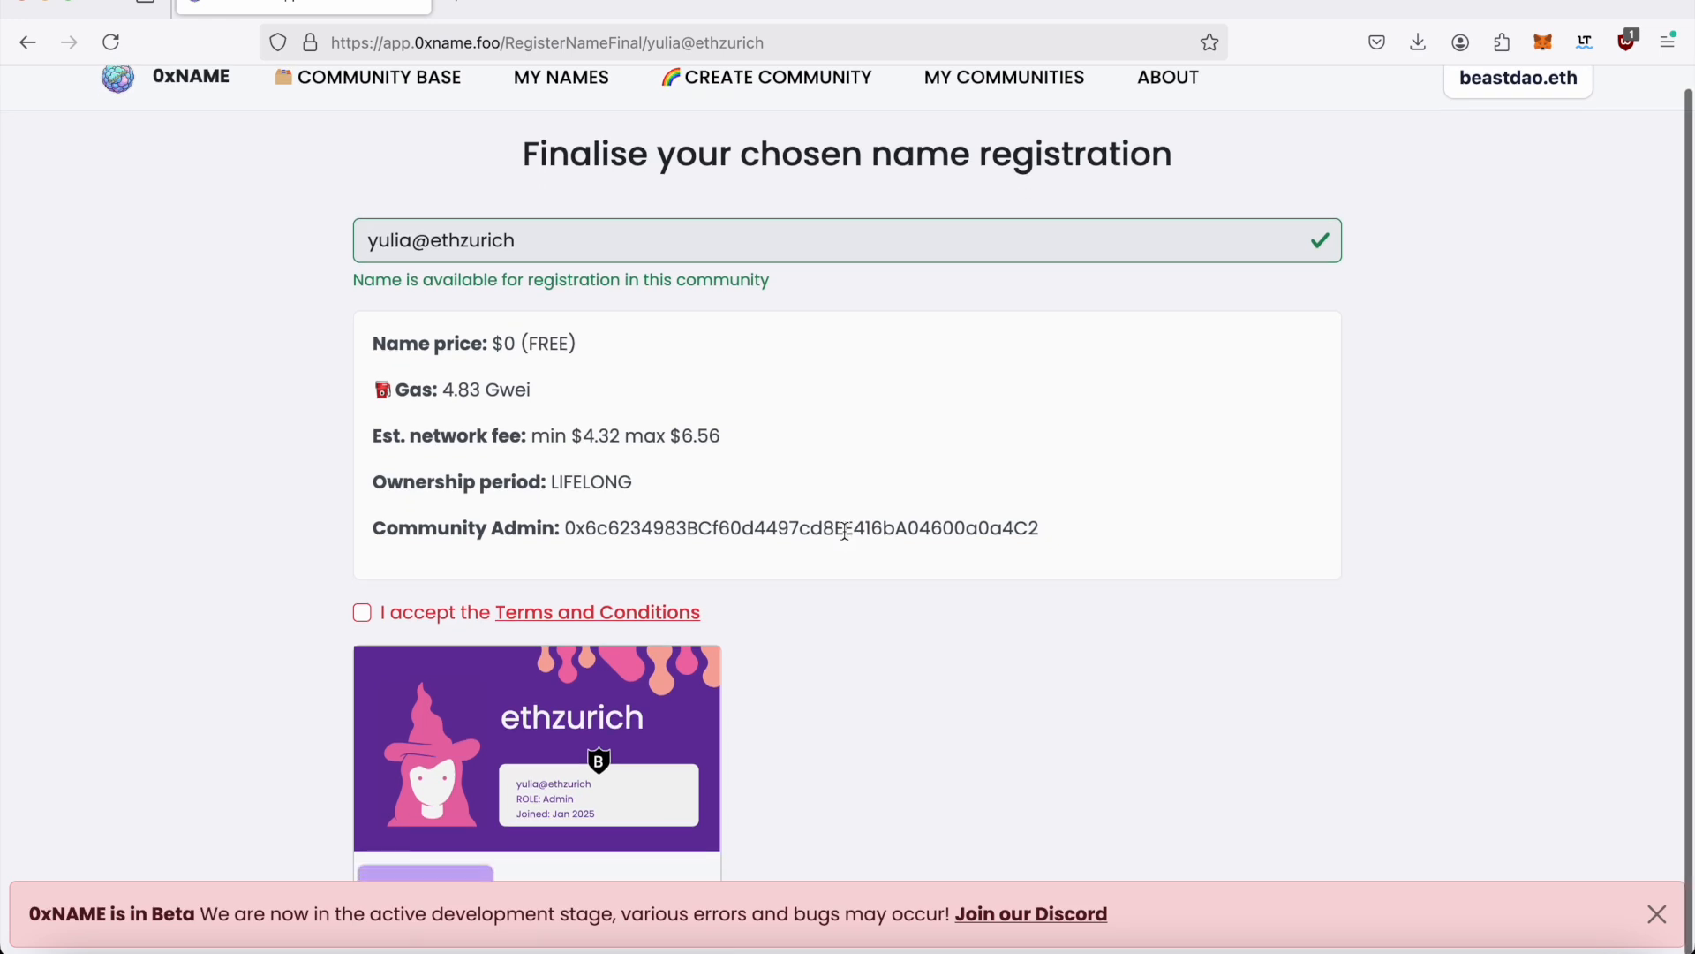
click(1657, 914)
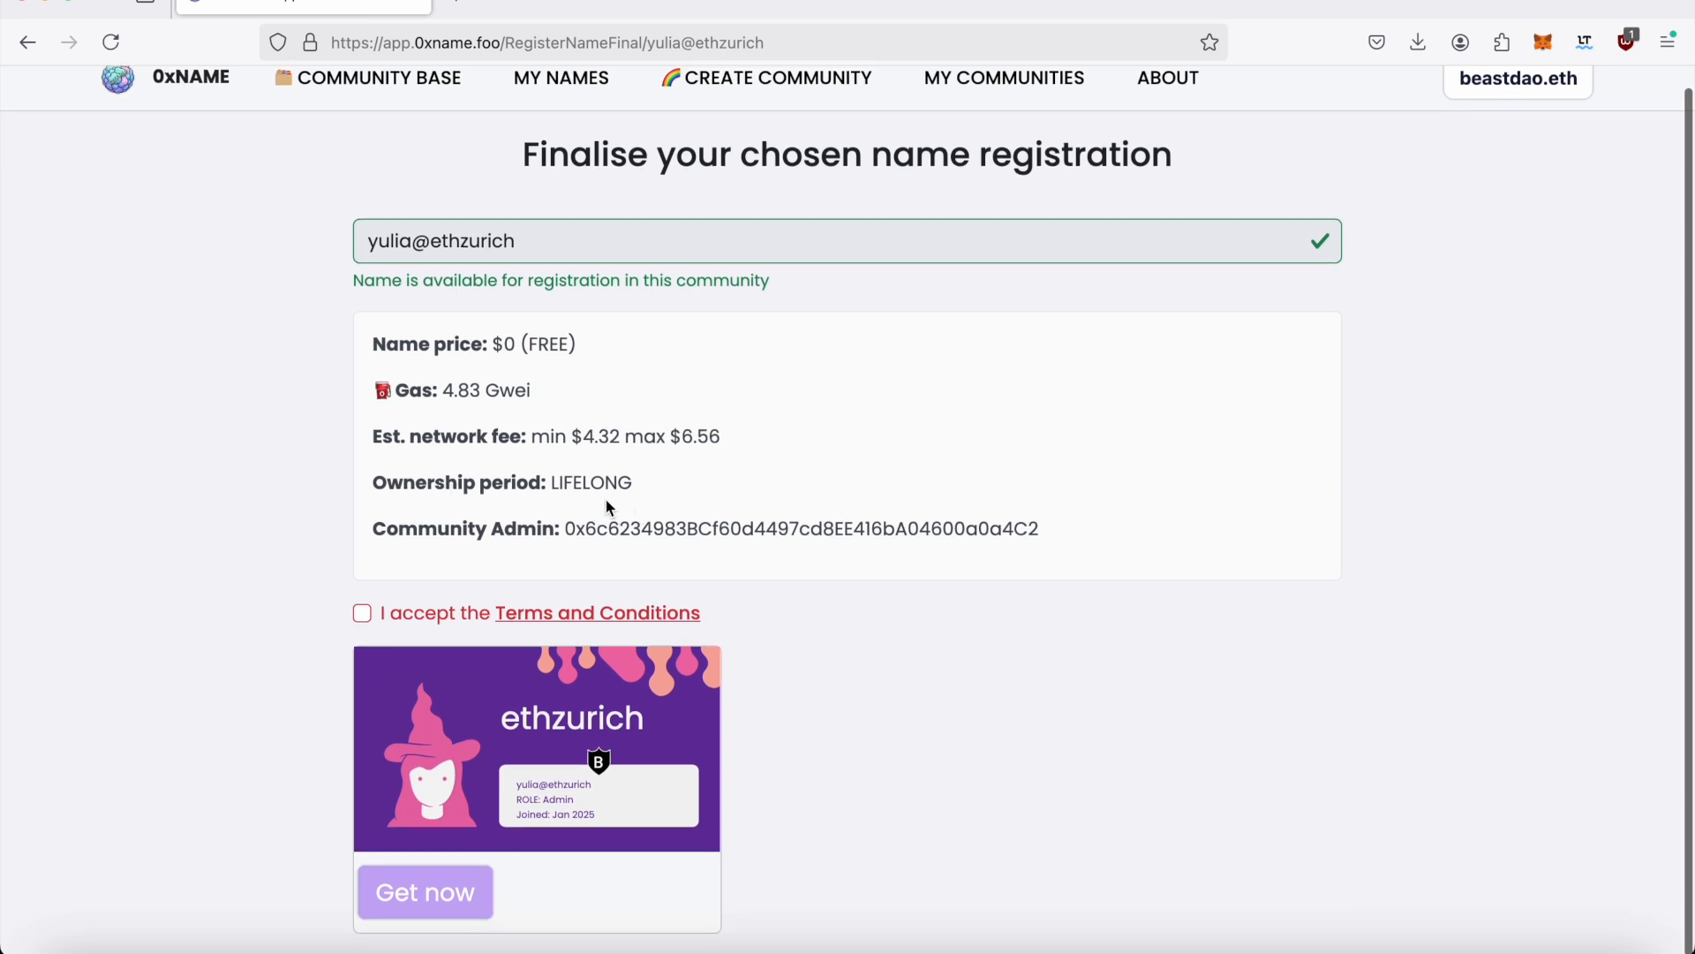
click(364, 615)
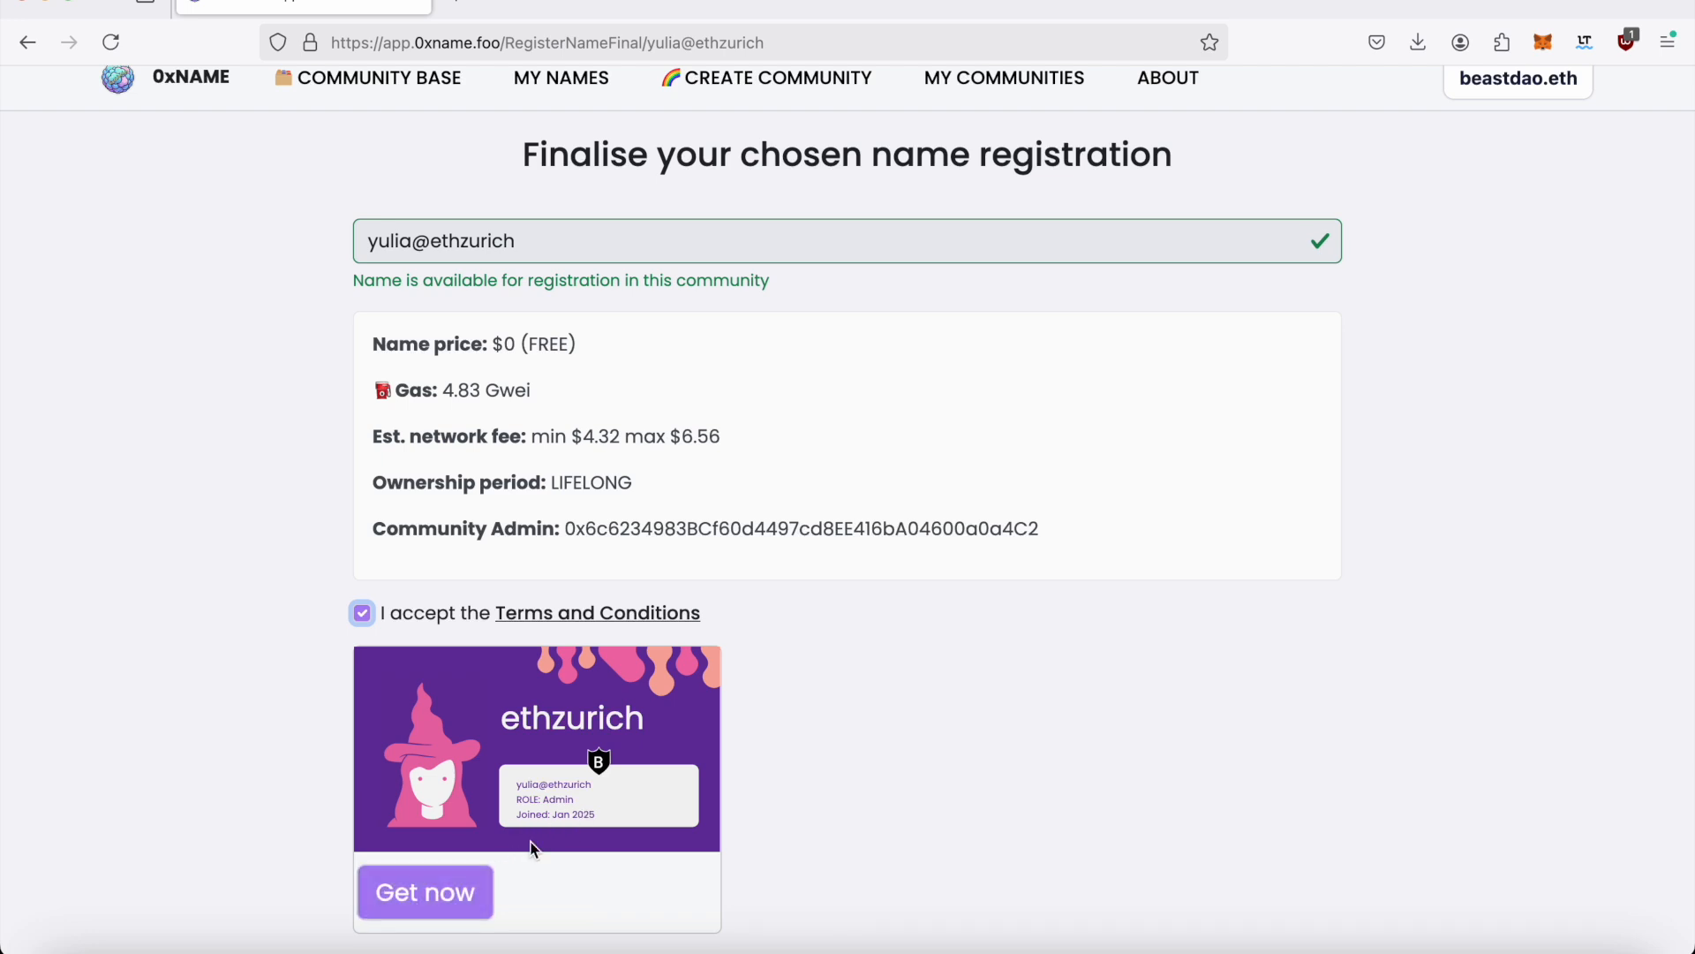
click(458, 890)
click(444, 890)
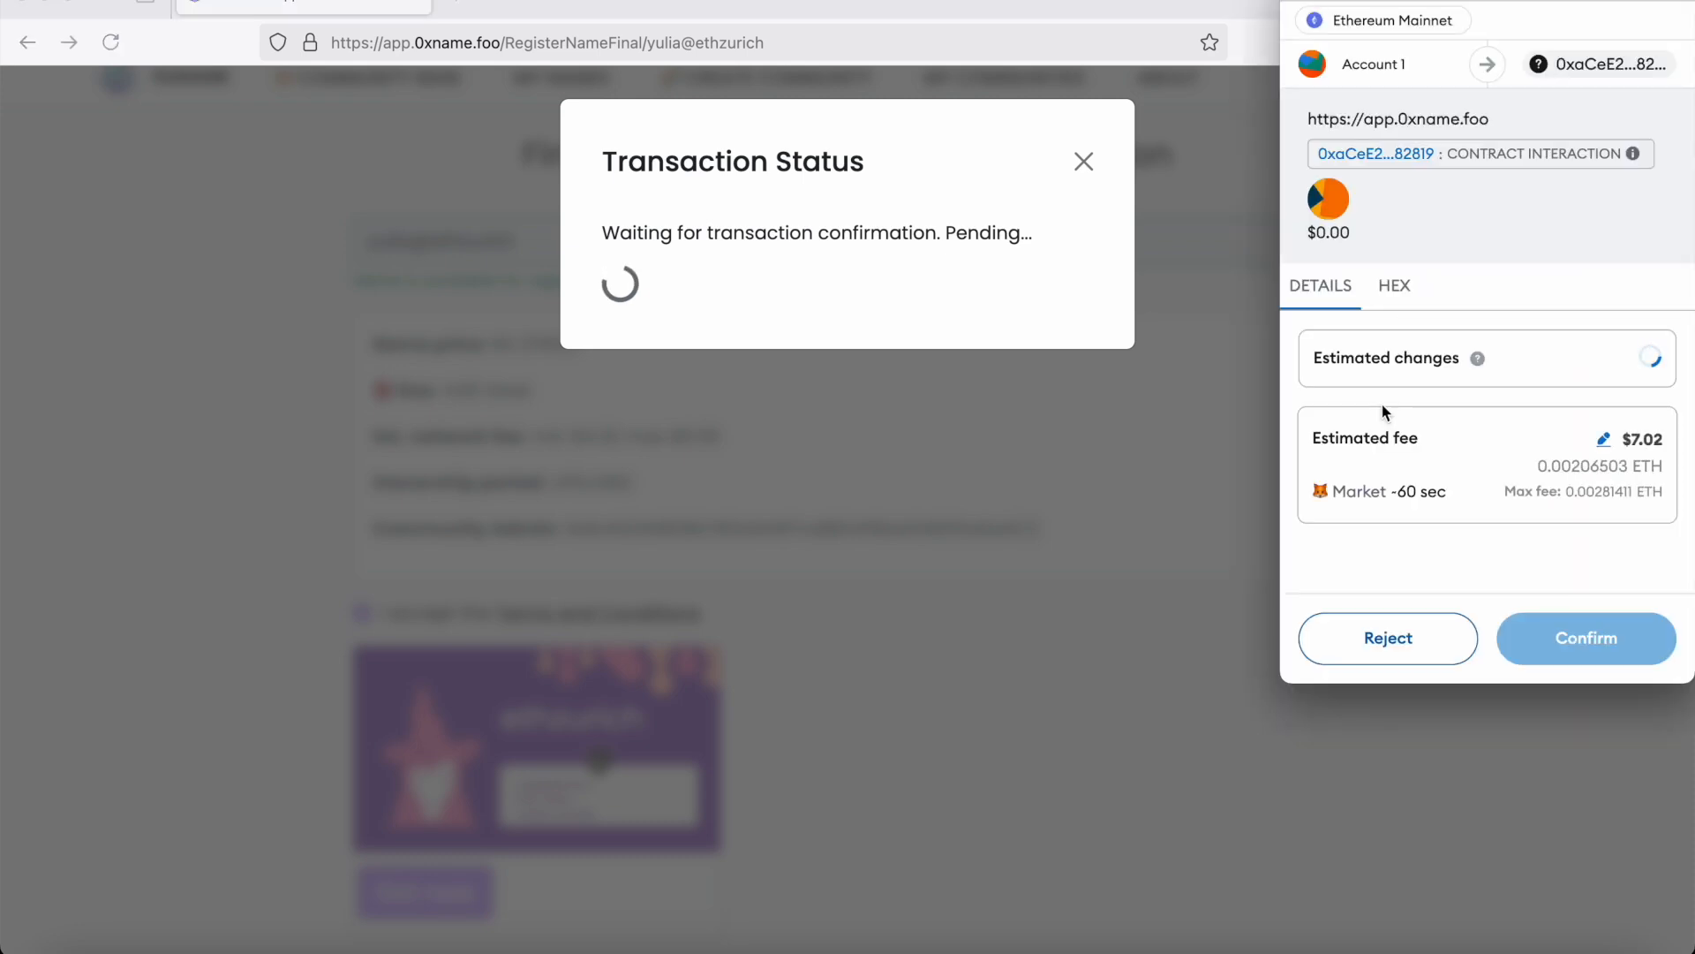
click(1604, 534)
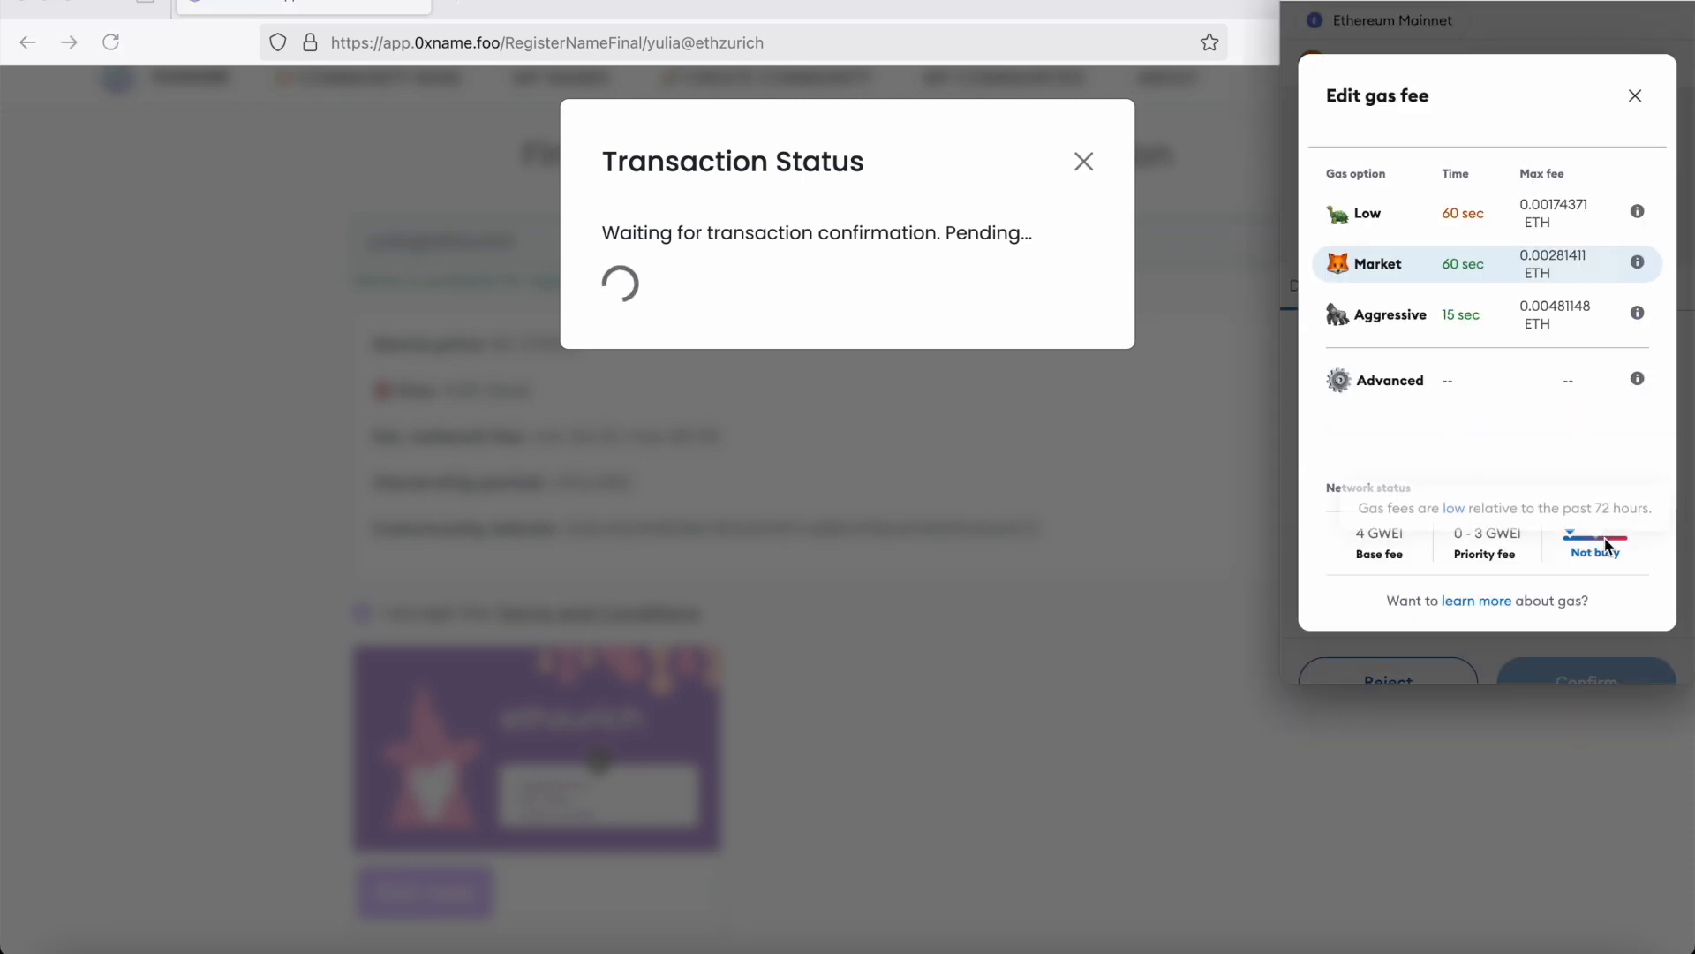
click(1398, 231)
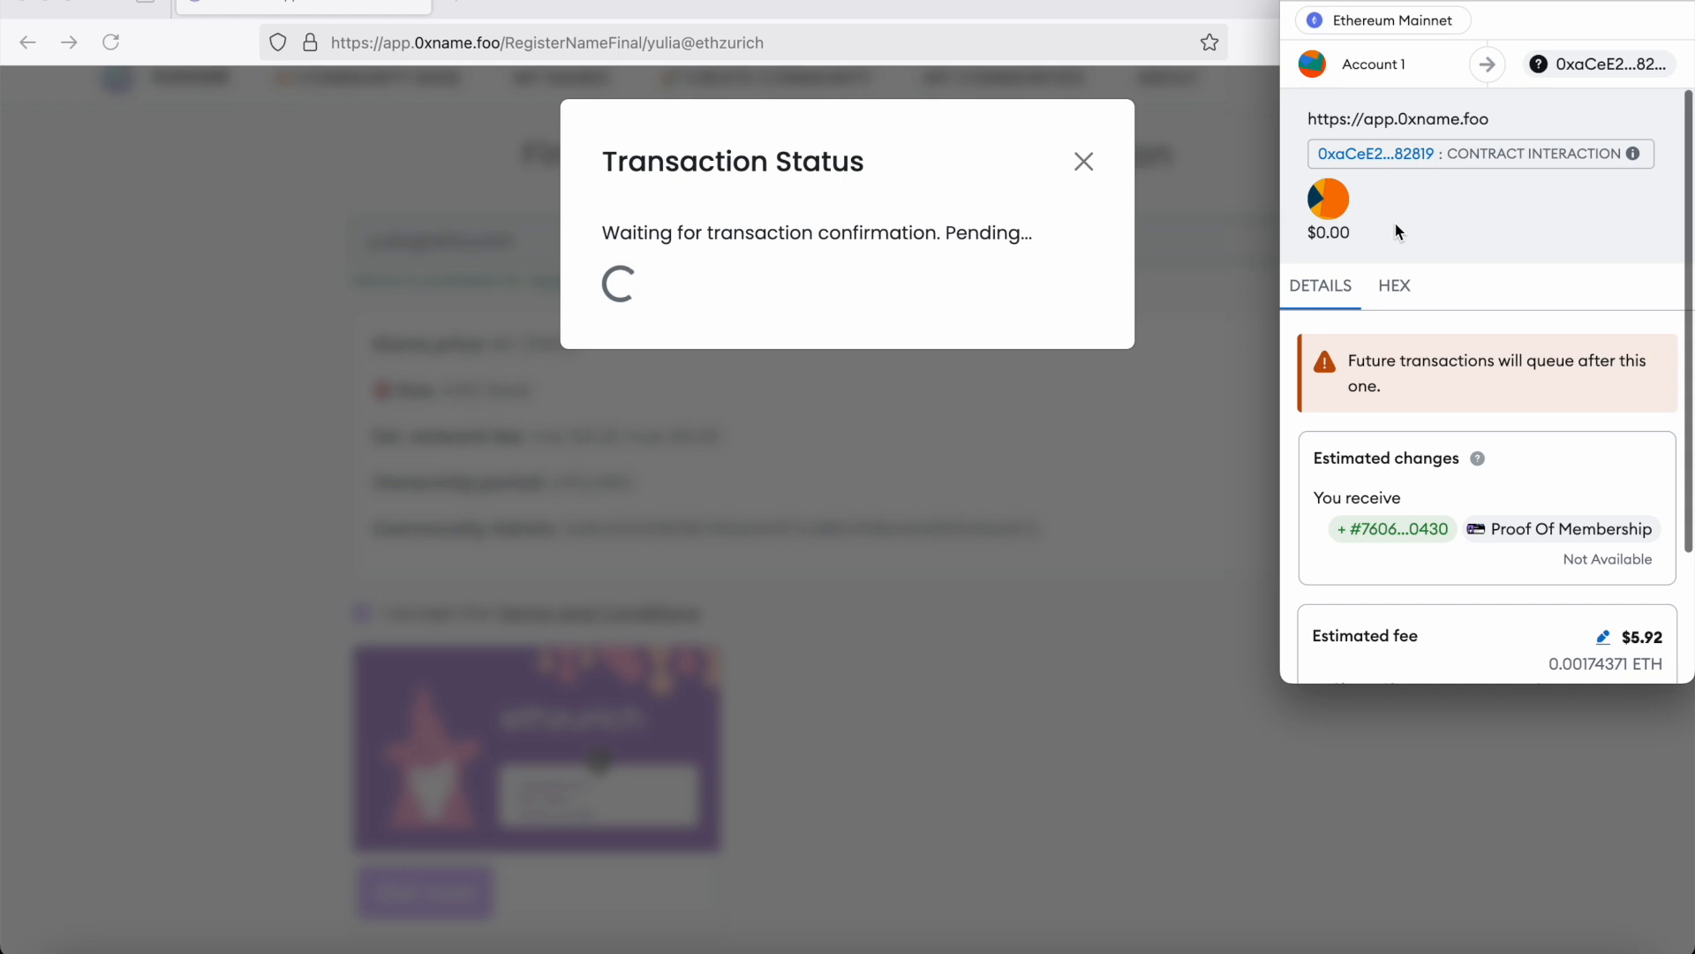
scroll(1512, 422, down, 3)
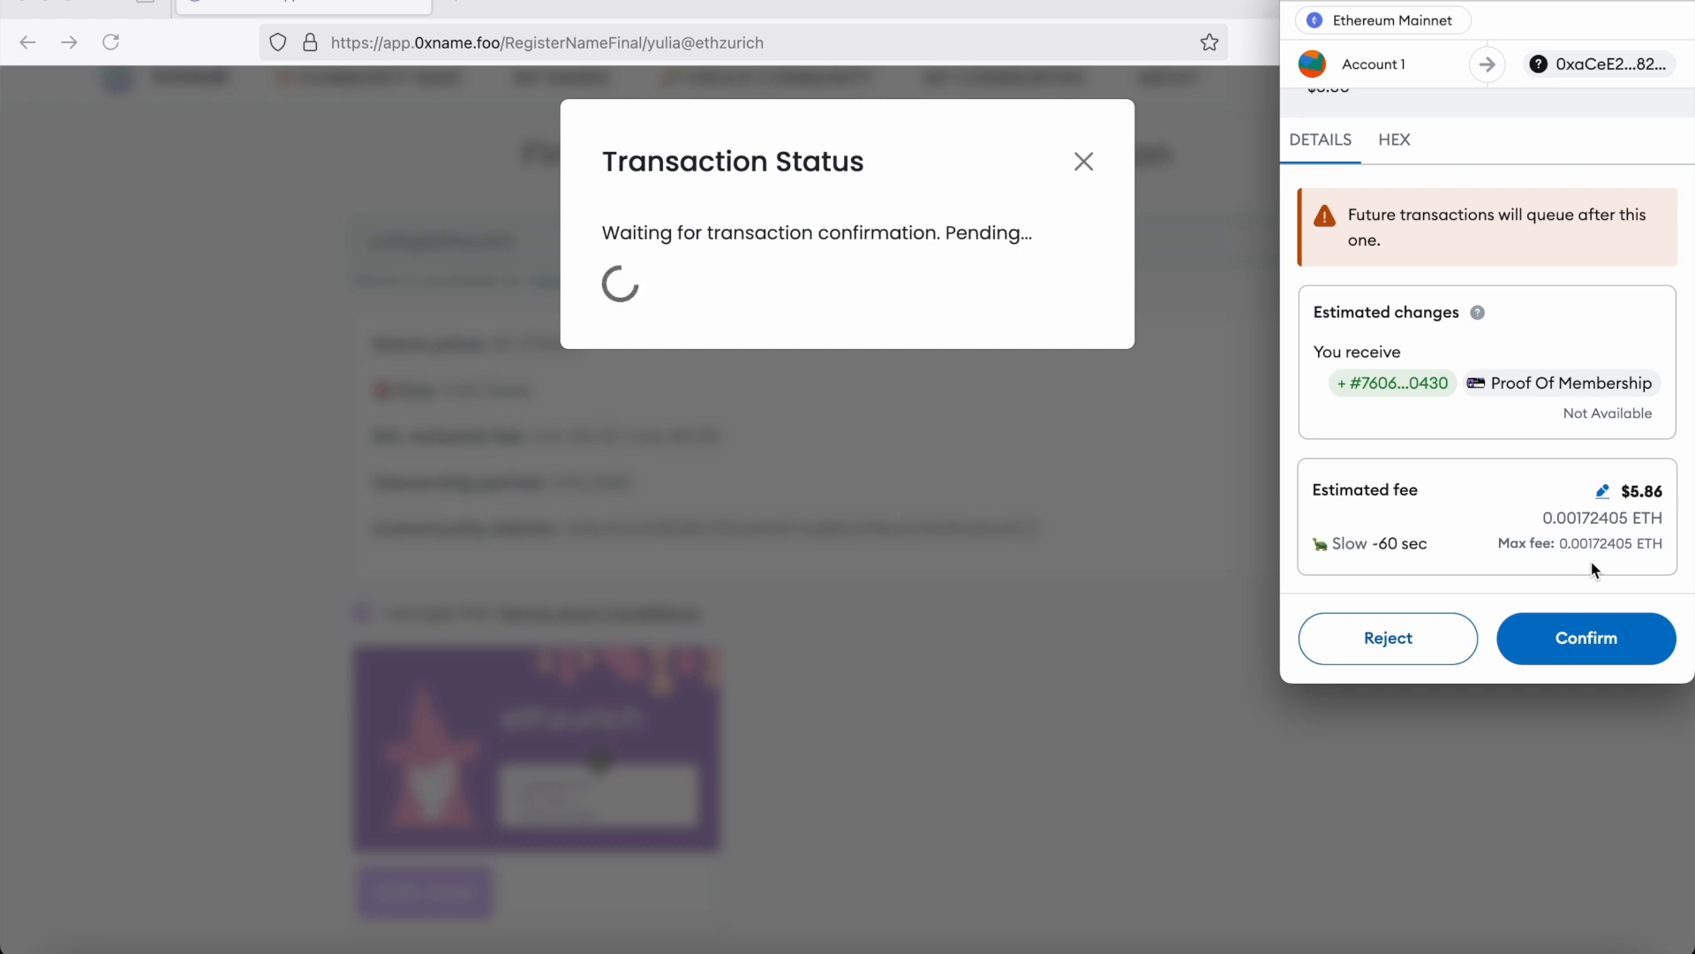
click(1590, 638)
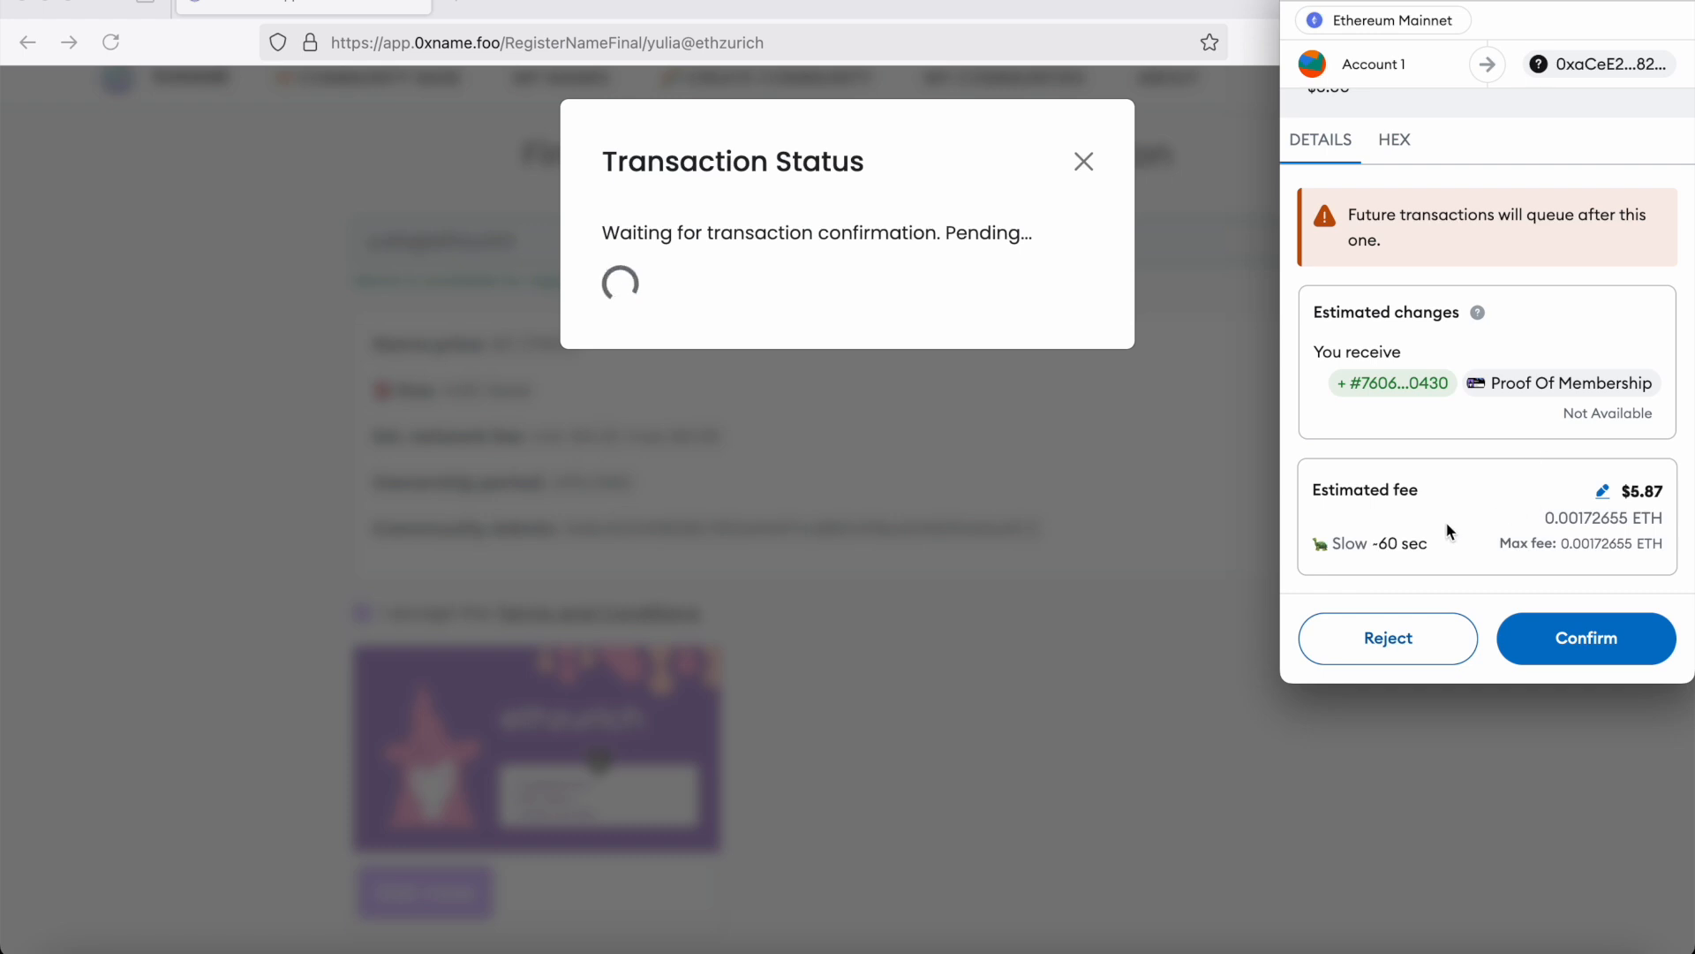
click(1411, 634)
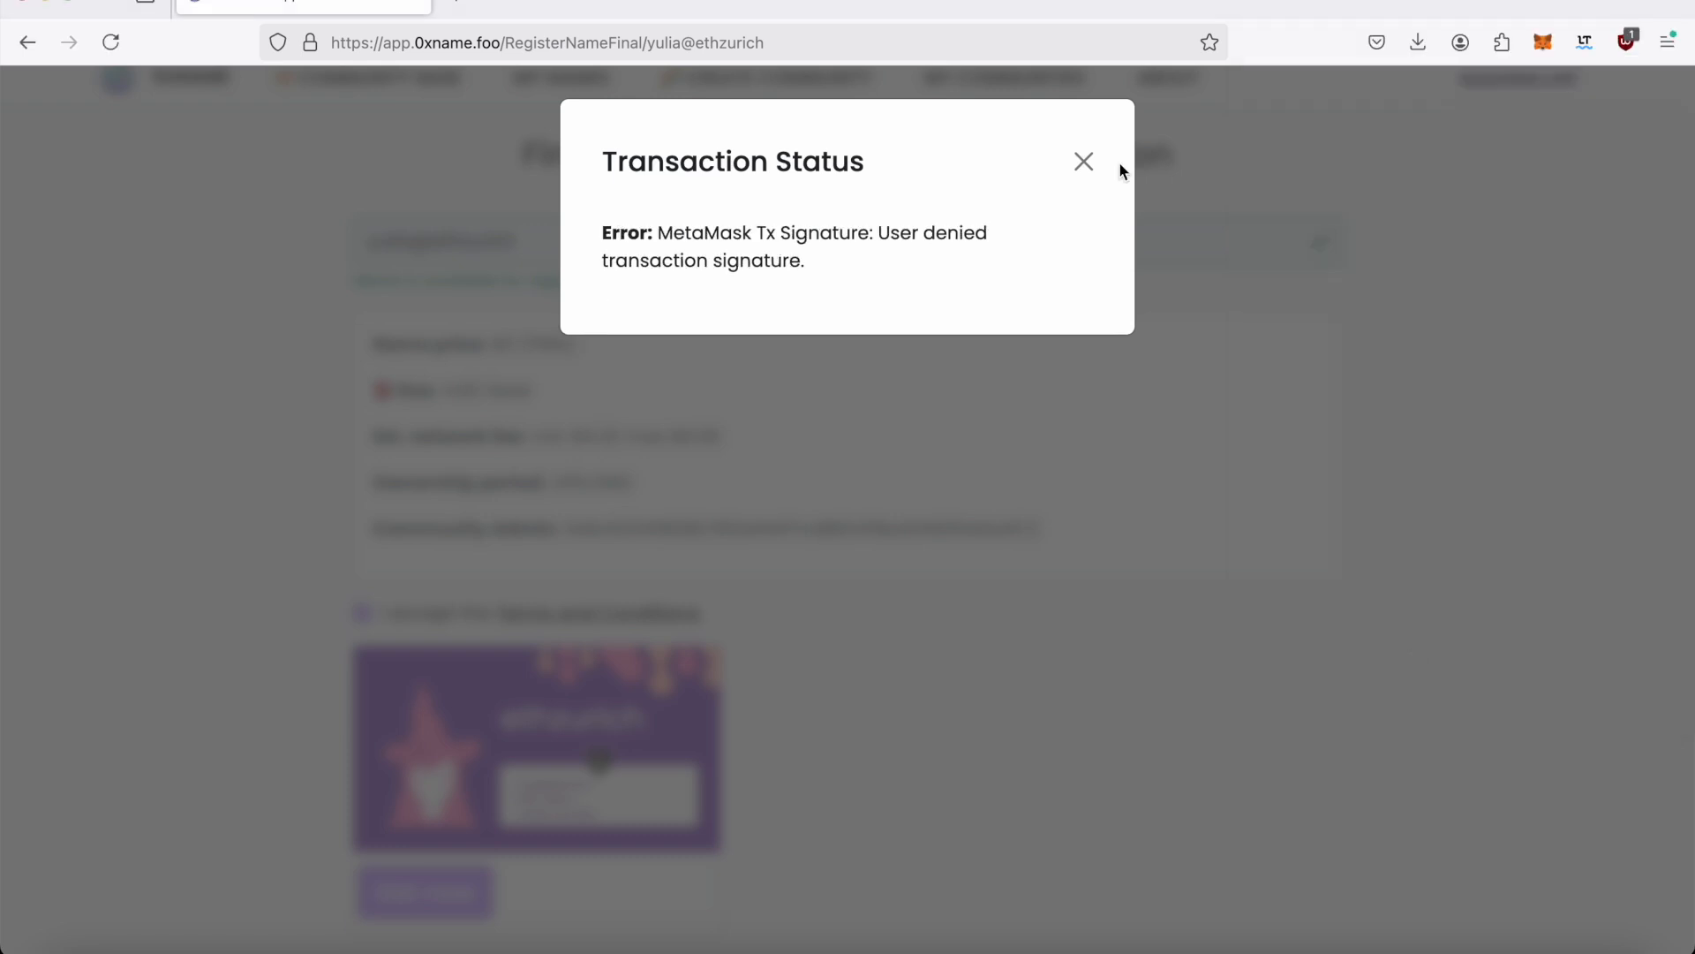
click(1085, 162)
Enter the member's first name in the ethzurich community, proceed to finalise the registration and accept the Terms and Conditions
click(724, 335)
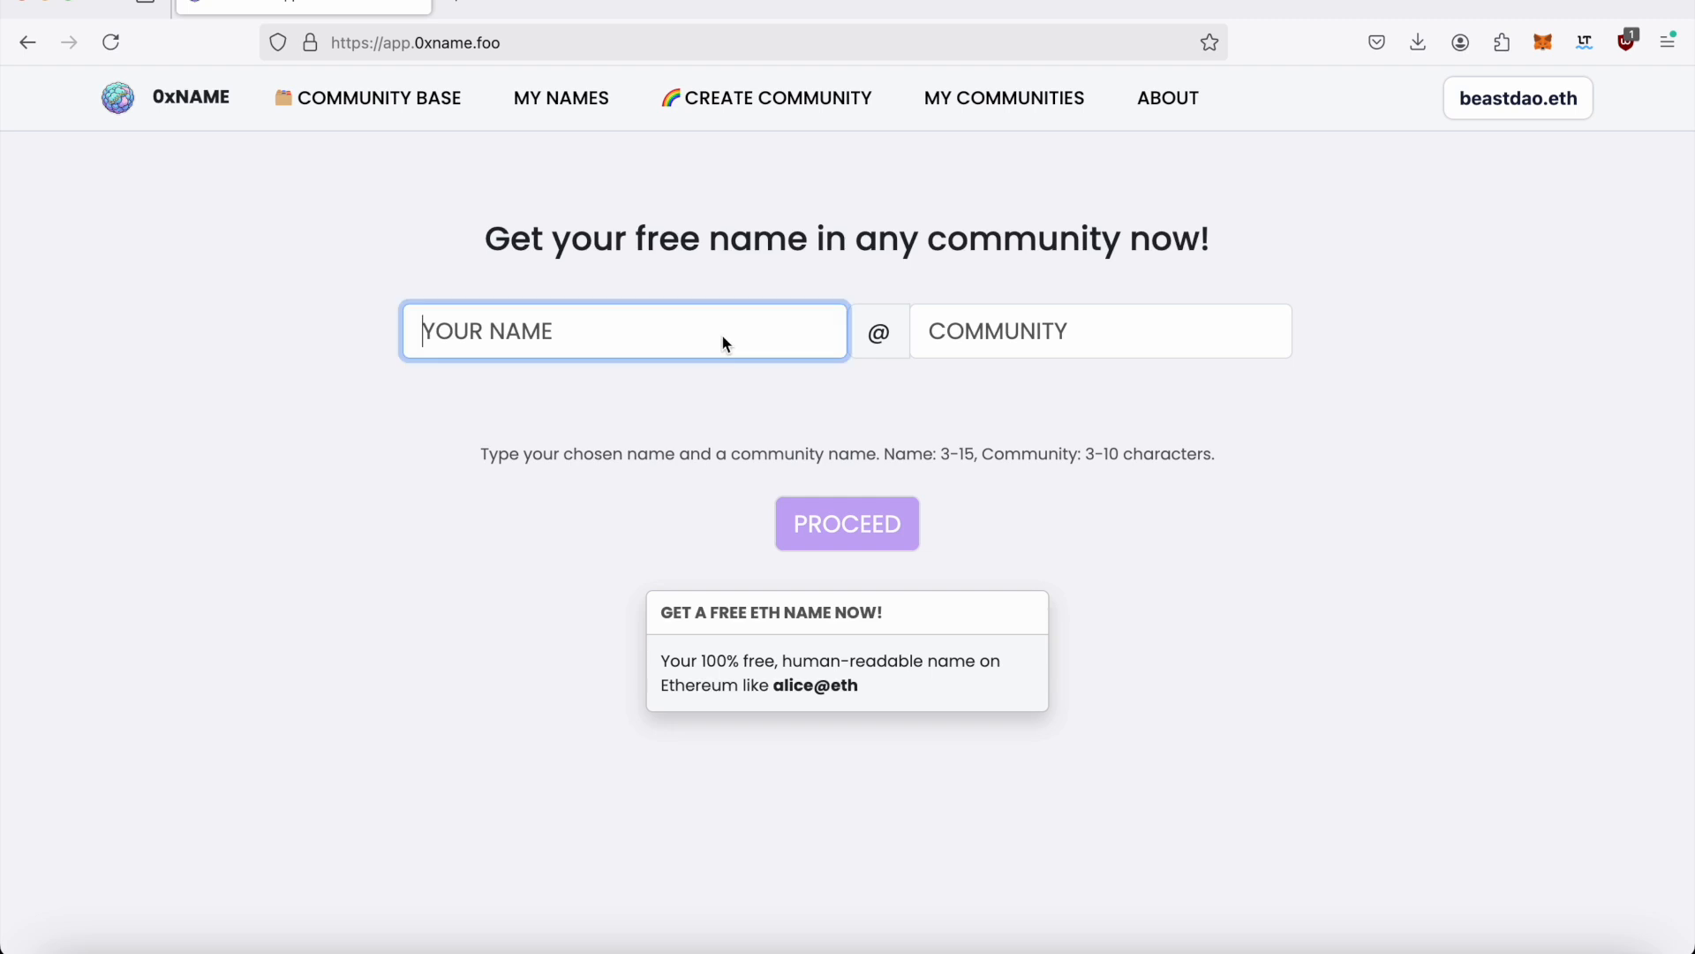
text(yulia)
key(Tab)
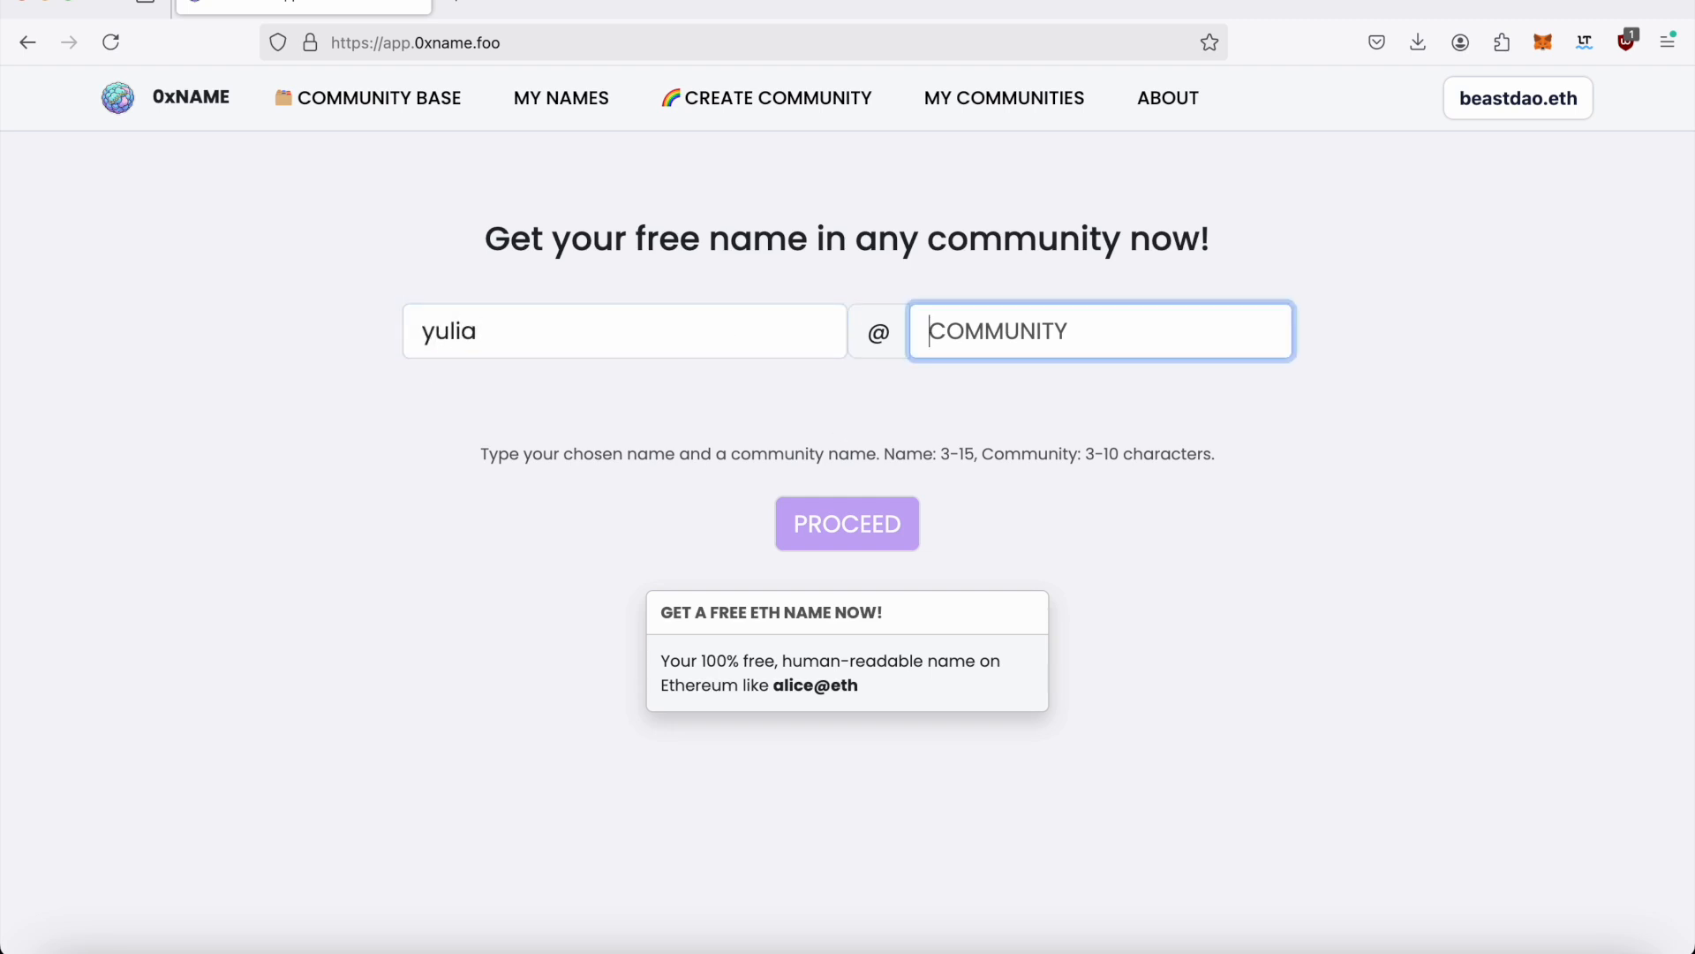
text(ethzurich)
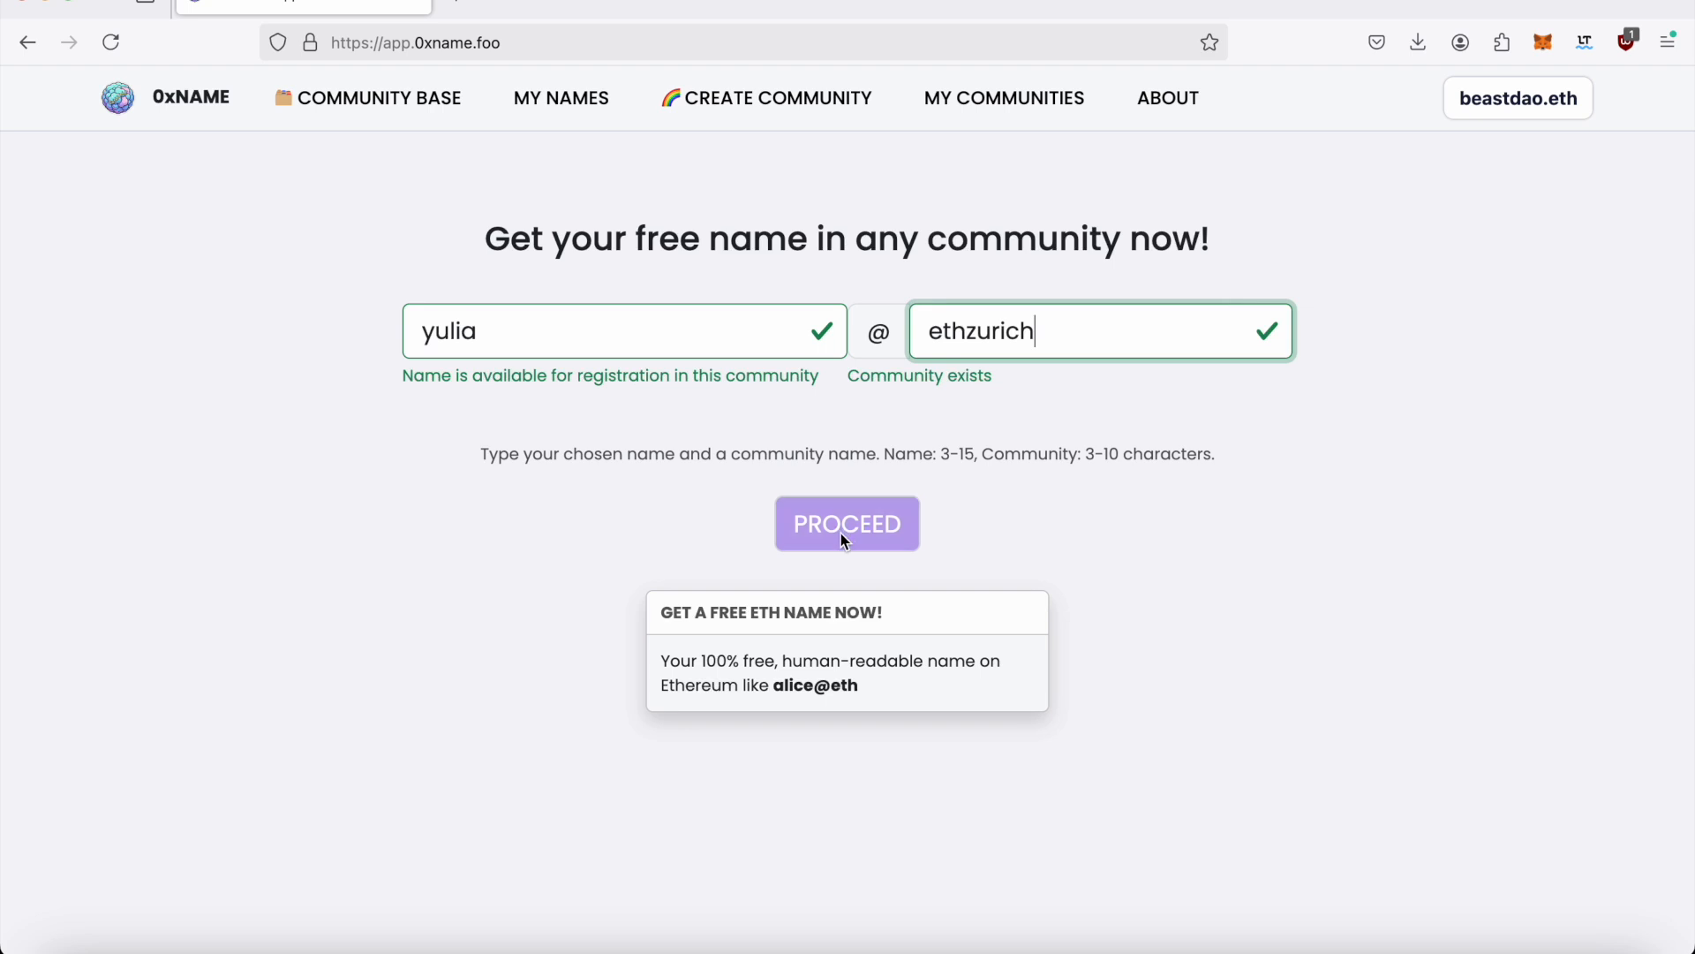
click(894, 537)
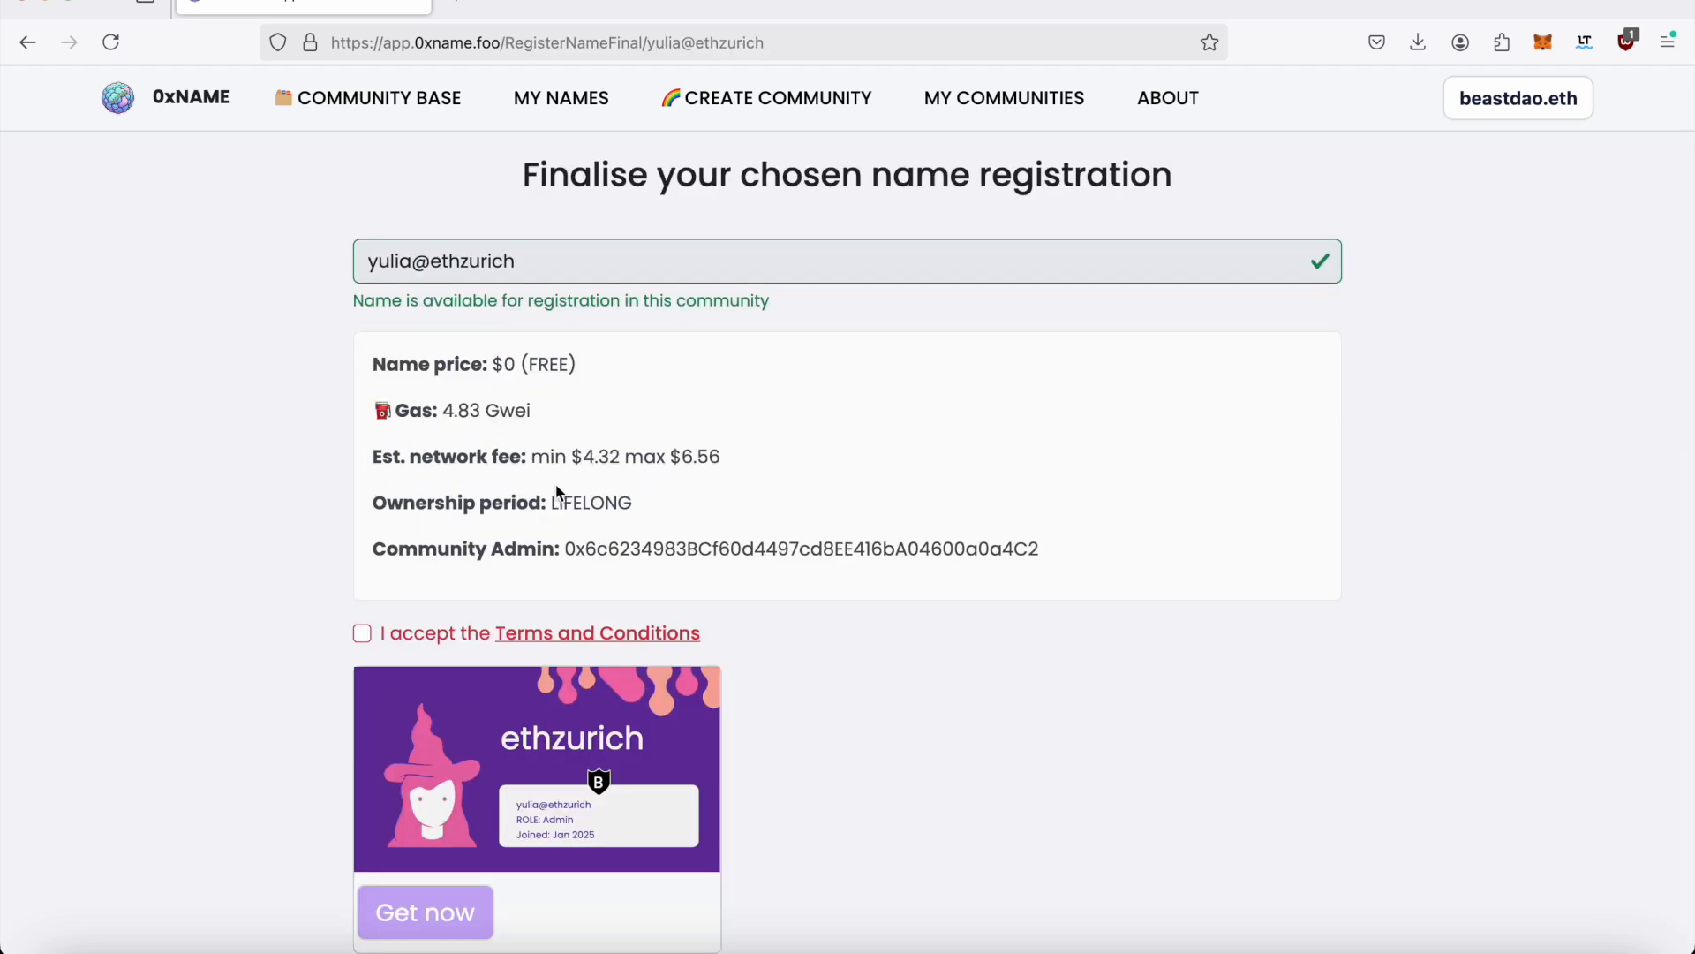
click(362, 634)
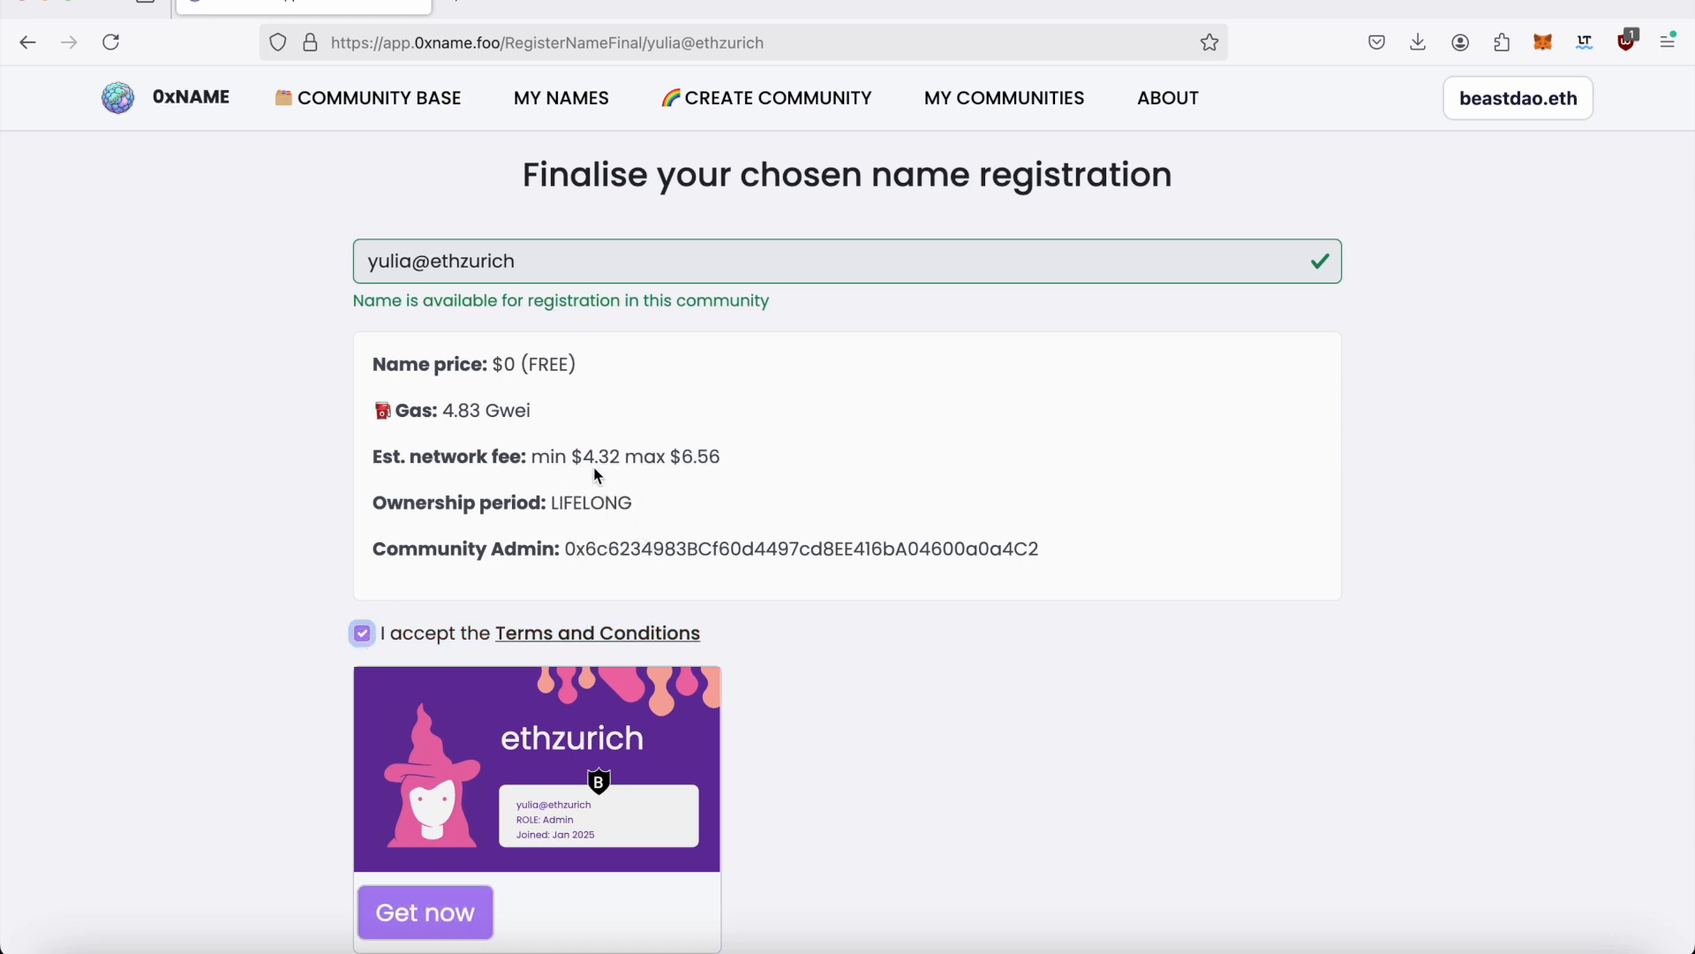
Request the ethzurich membership name and confirm its MetaMask transaction with the Low gas option
click(418, 892)
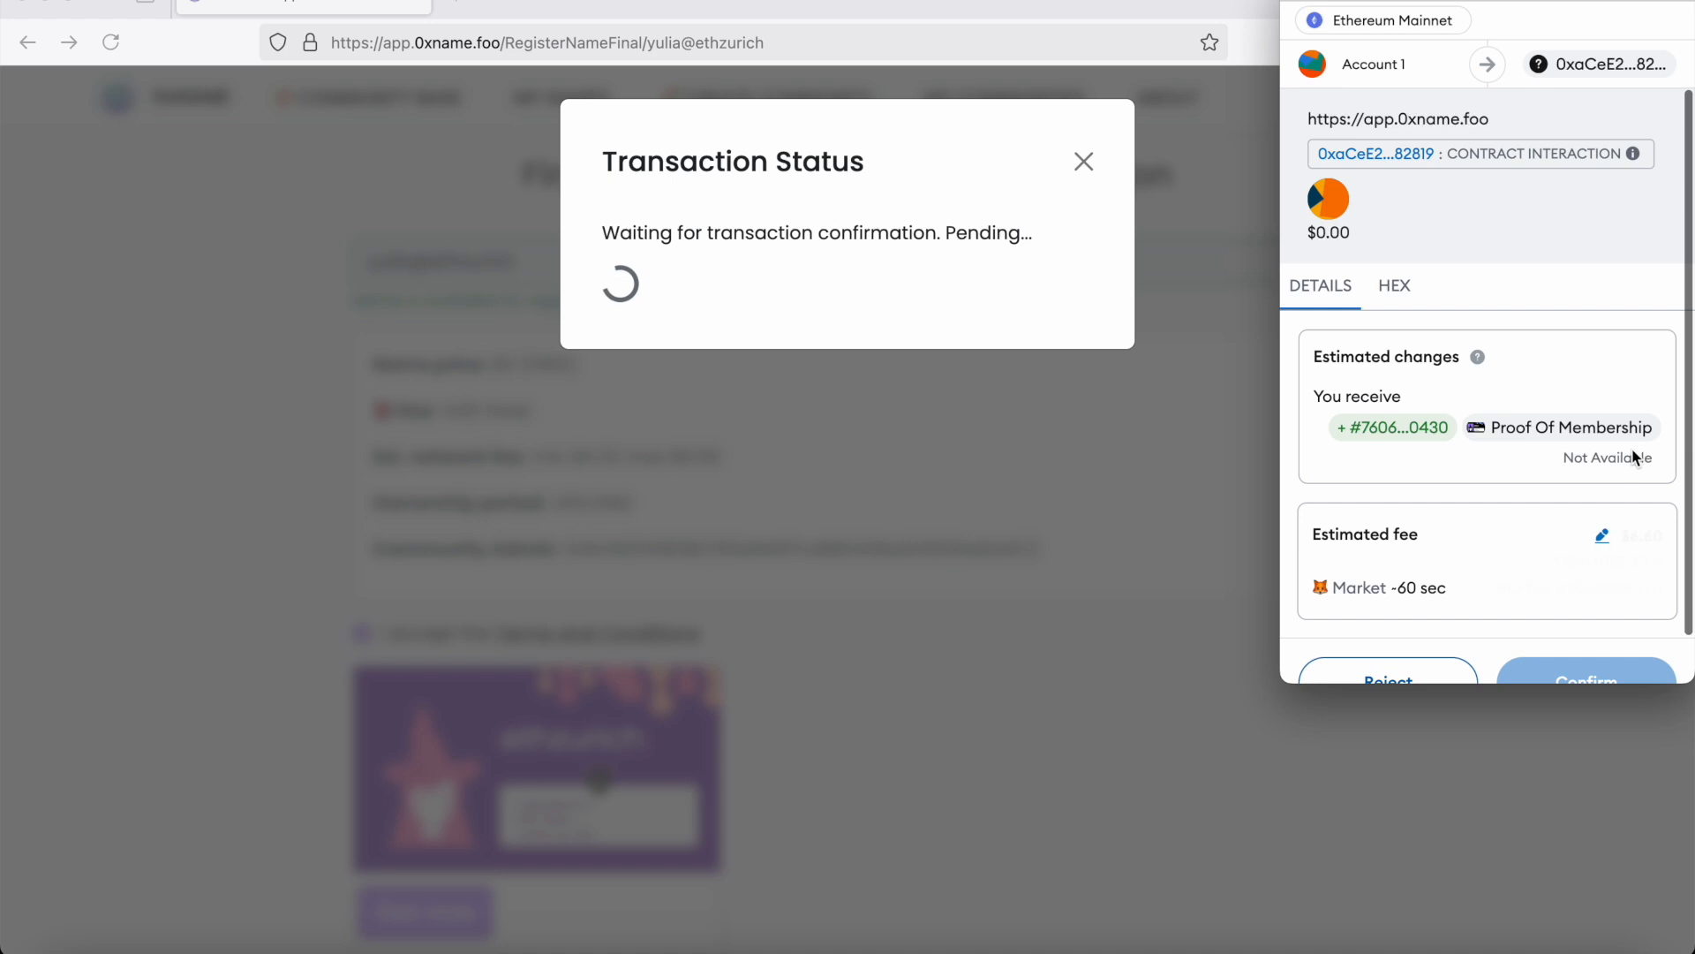
click(1603, 538)
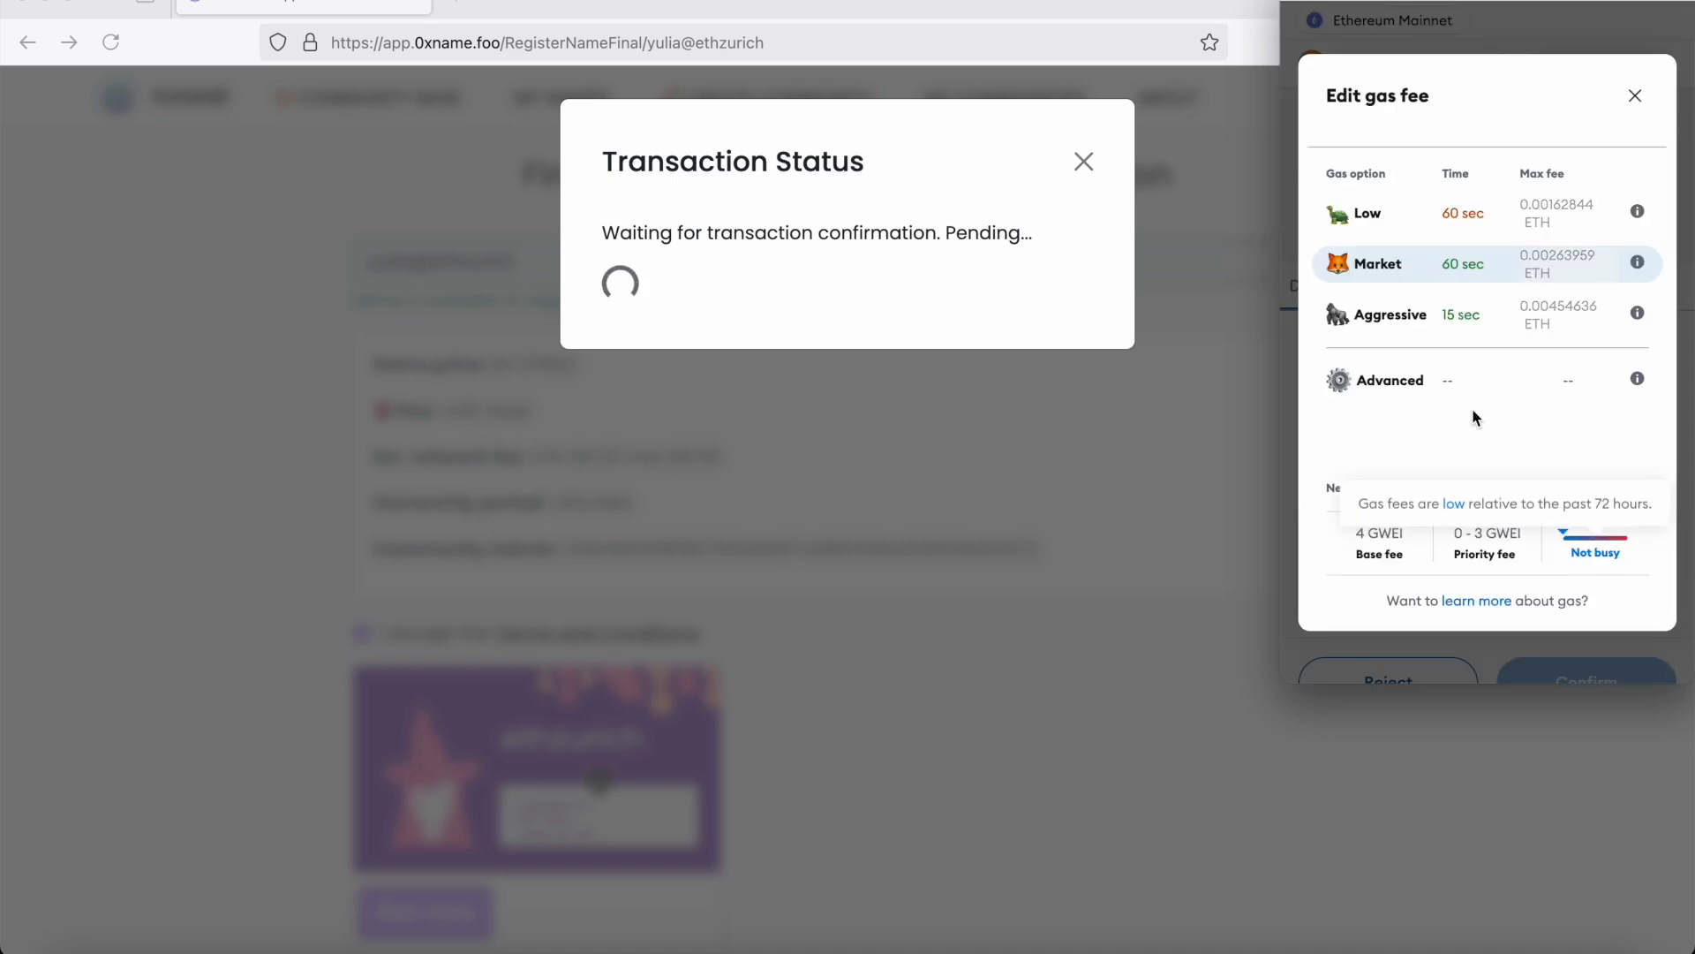
click(1364, 219)
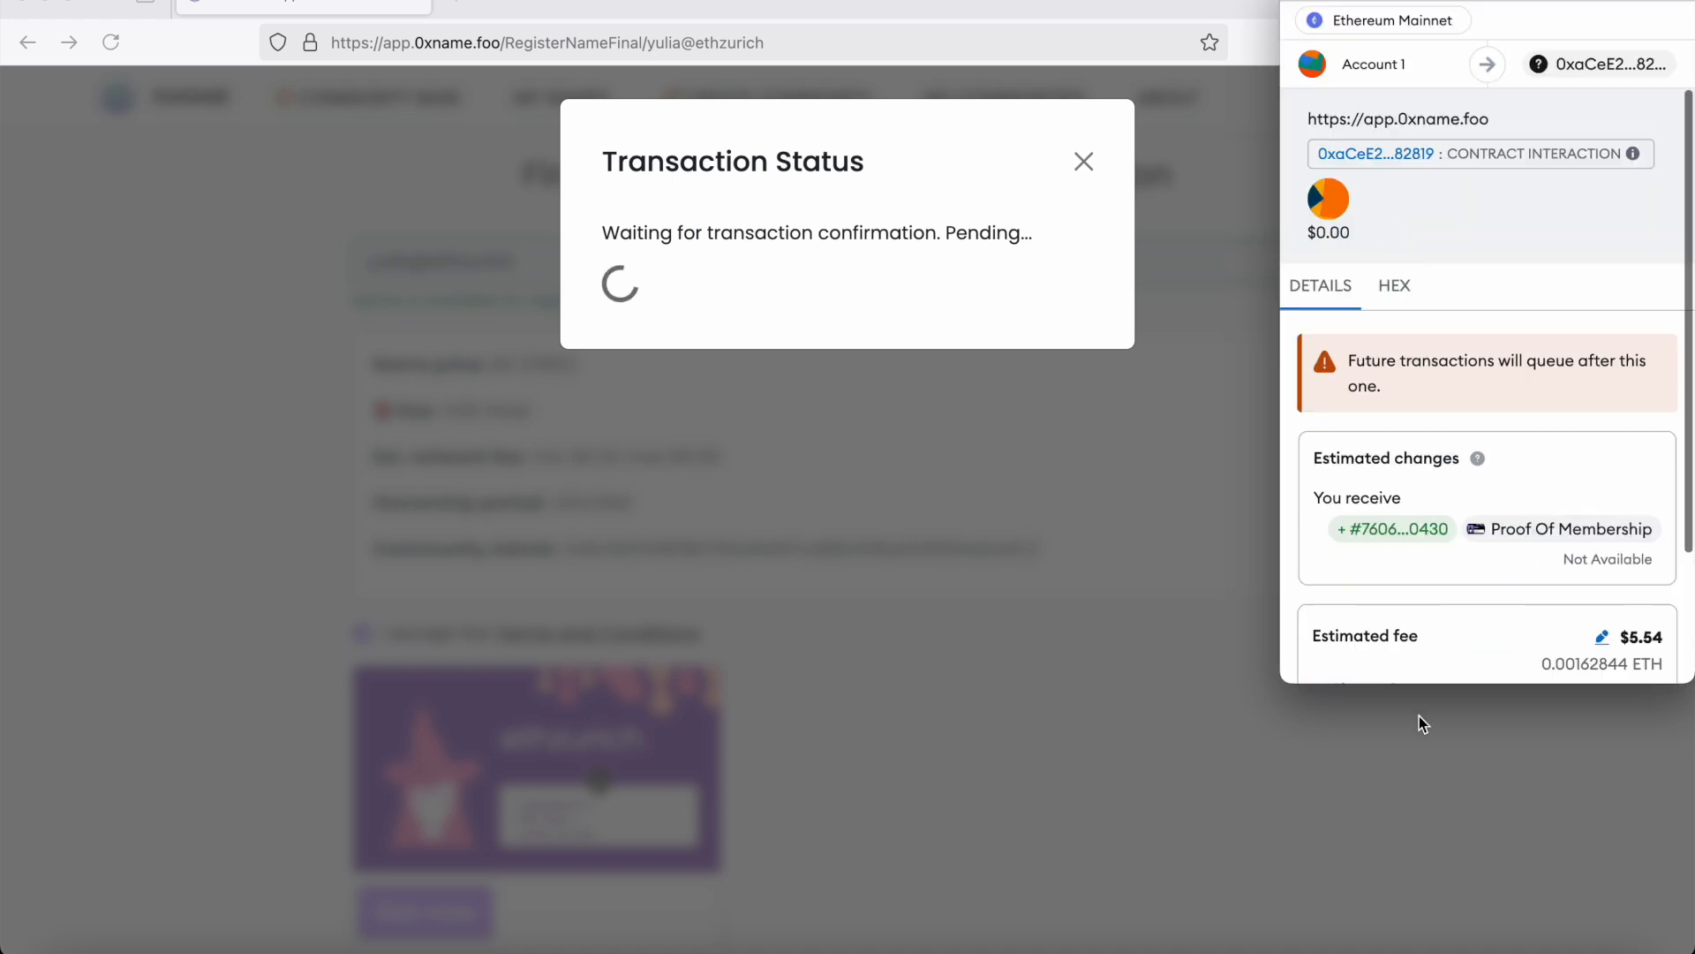
scroll(1554, 643, down, 2)
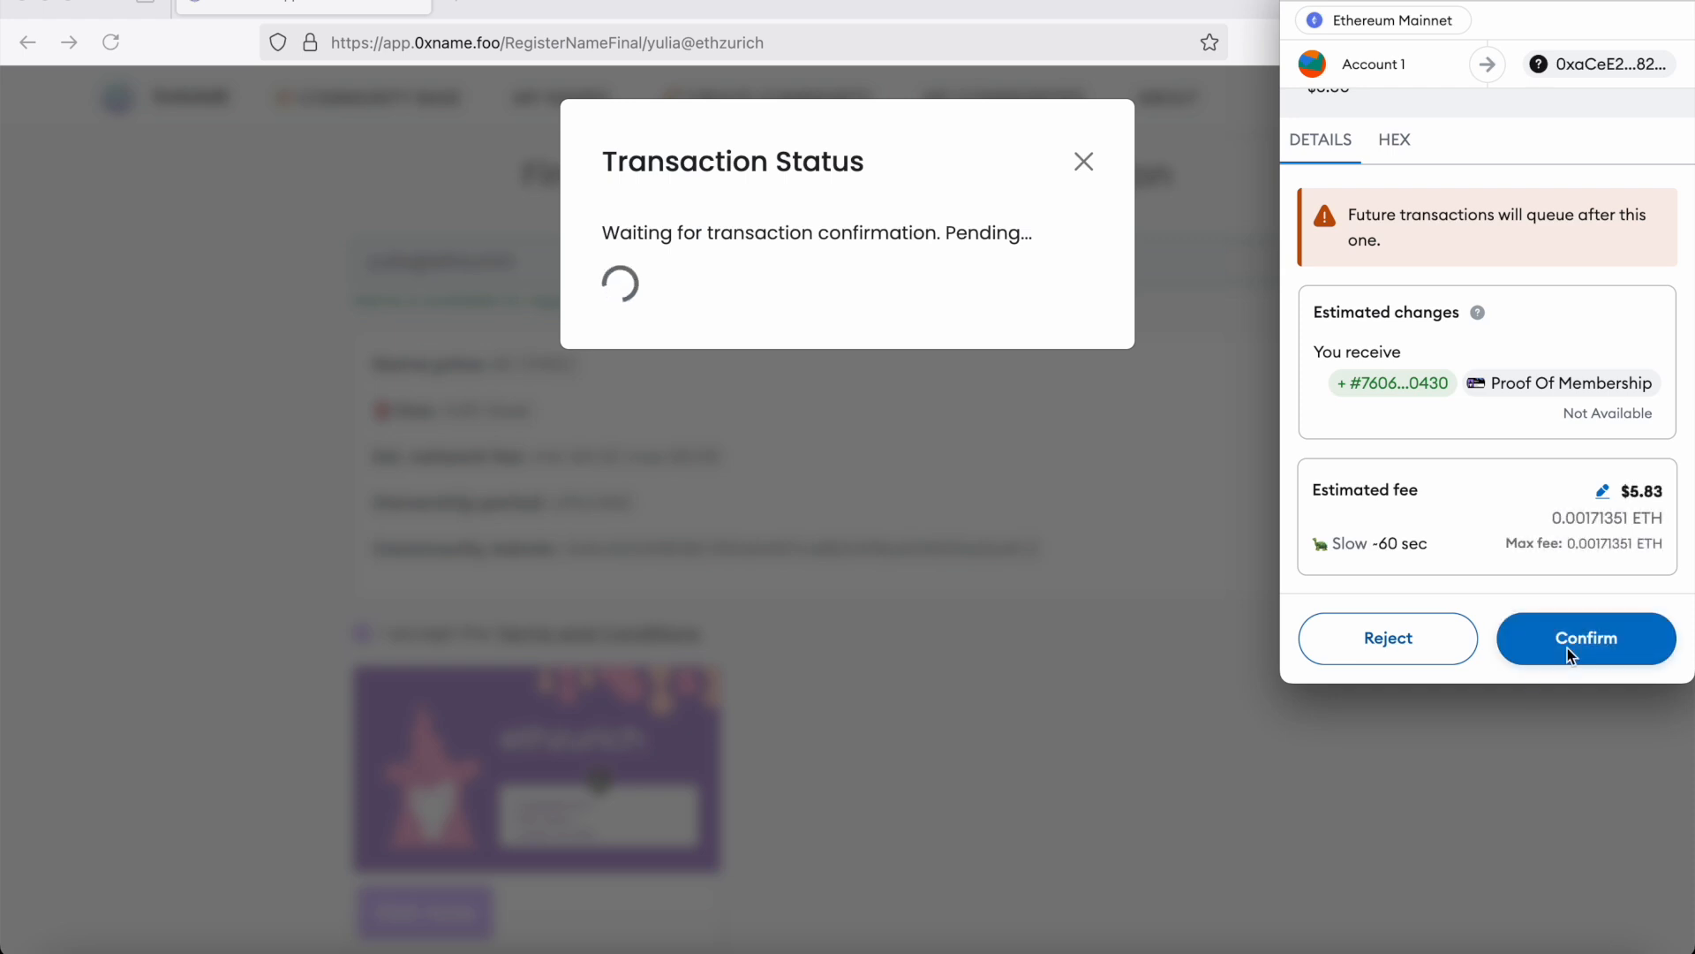
click(1569, 654)
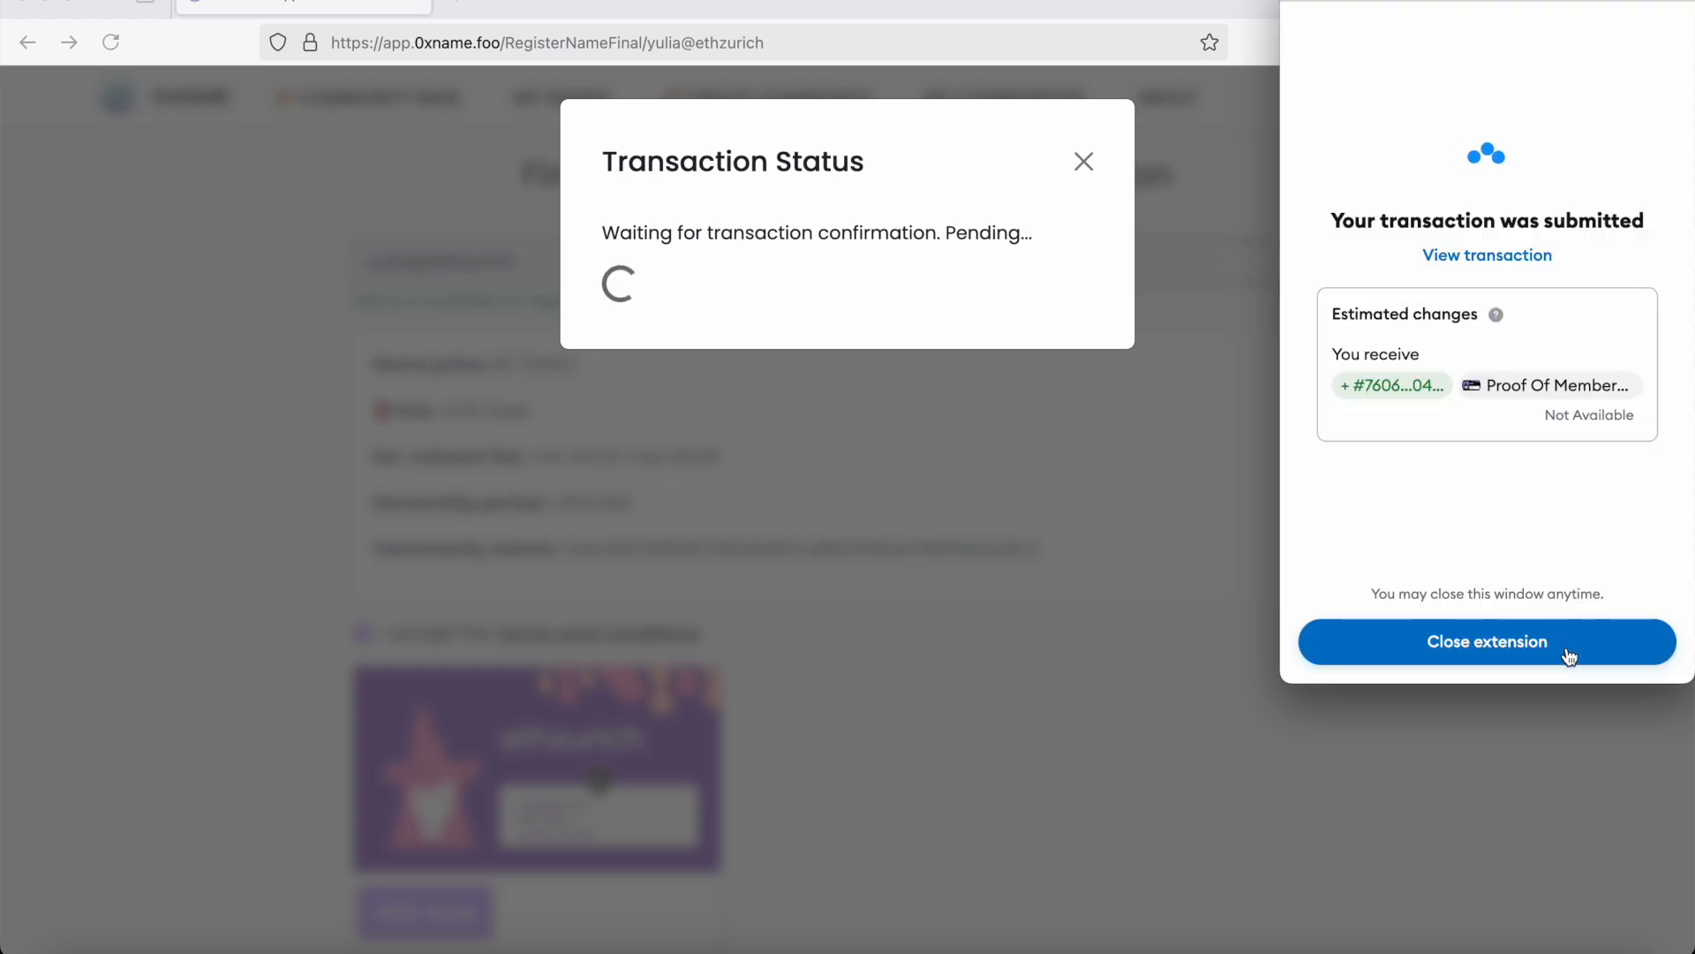
click(1532, 654)
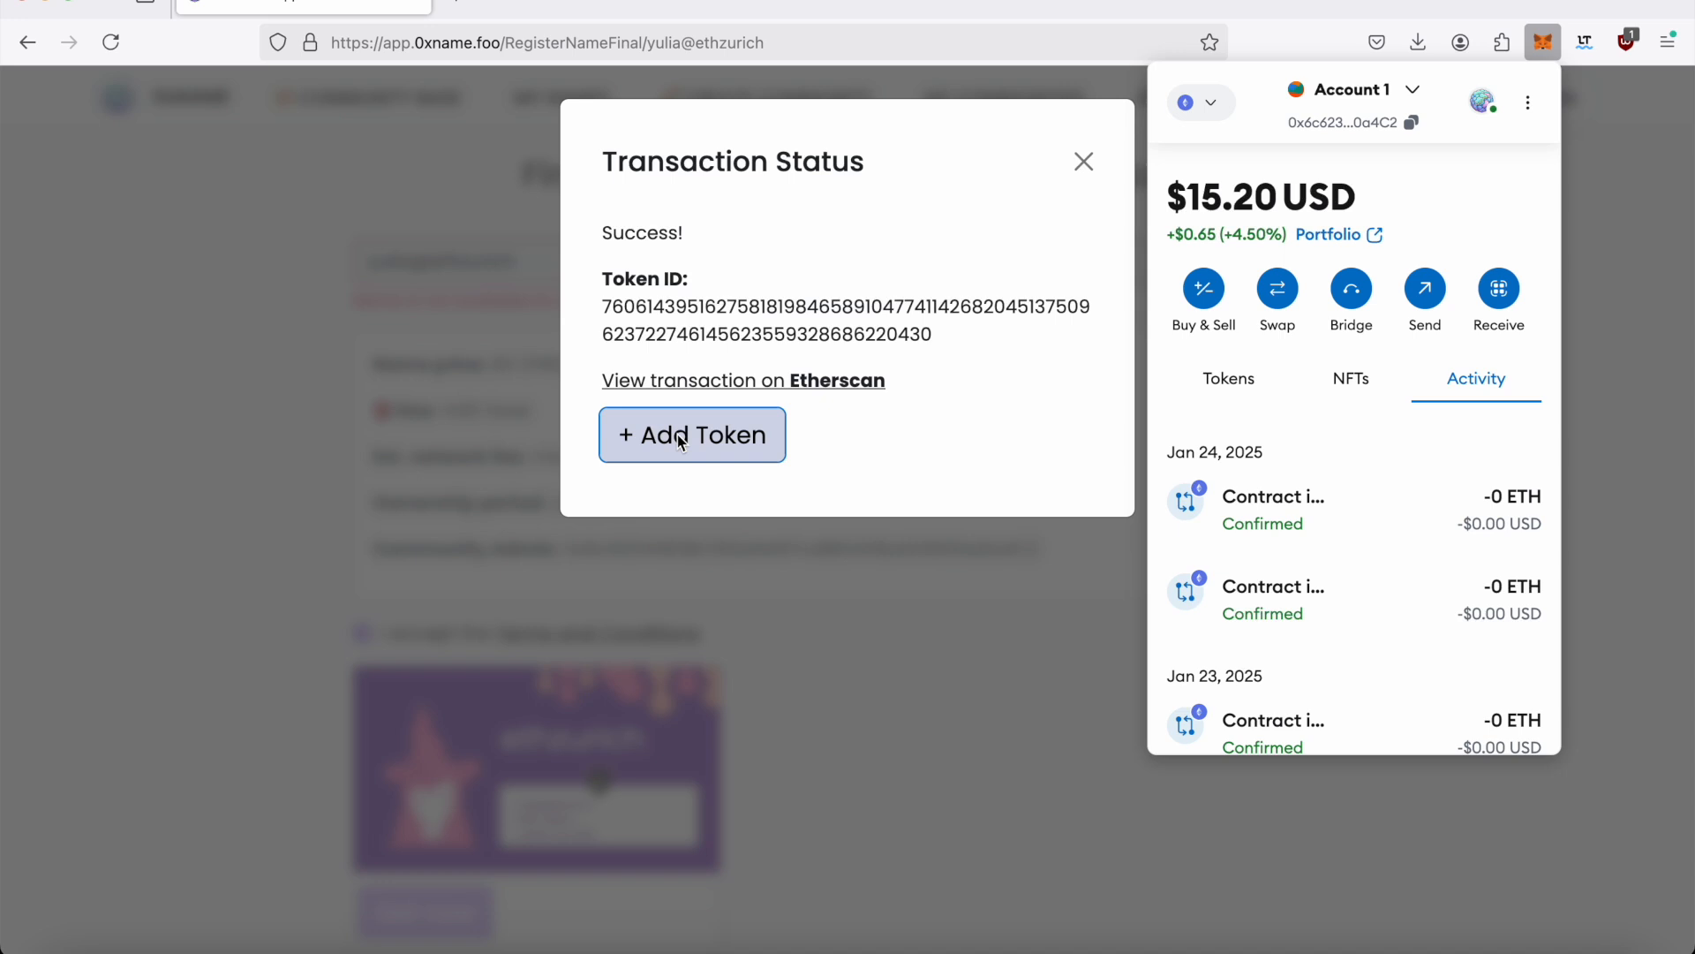
Open the name registration transaction on Etherscan in a new tab and dismiss the Transaction Status dialog
right_click(796, 386)
click(830, 386)
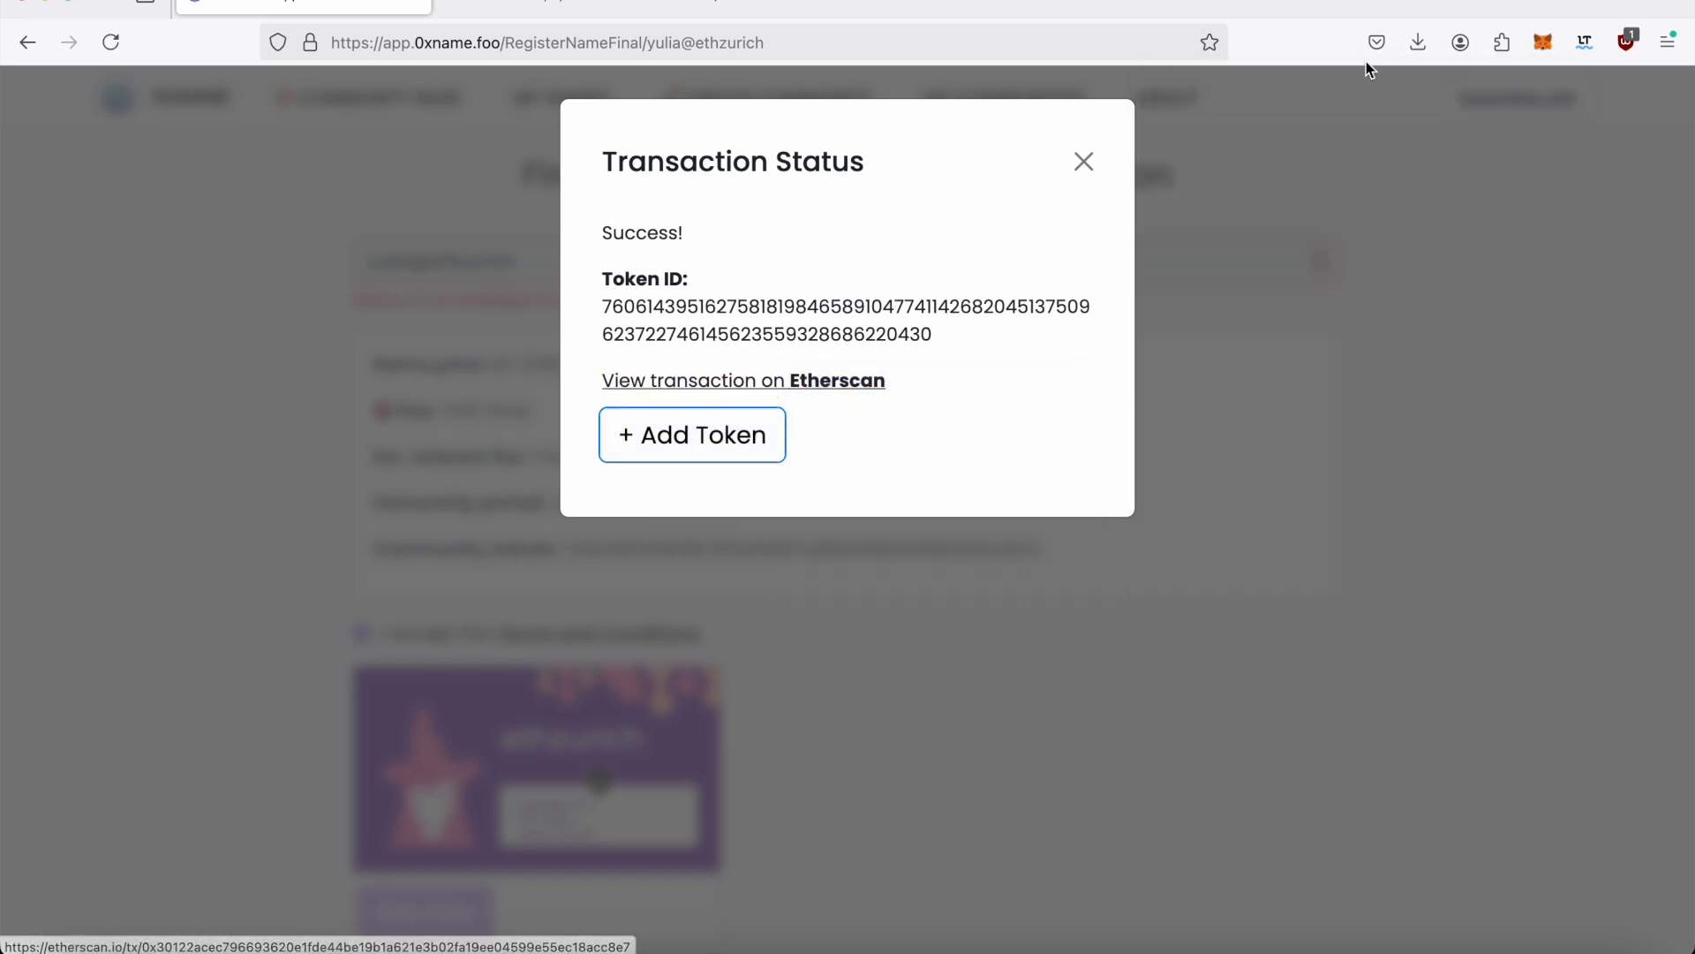
click(1084, 161)
View the details of the ethzurich Proof Of Membership card among the MetaMask NFTs and close the wallet
click(1542, 42)
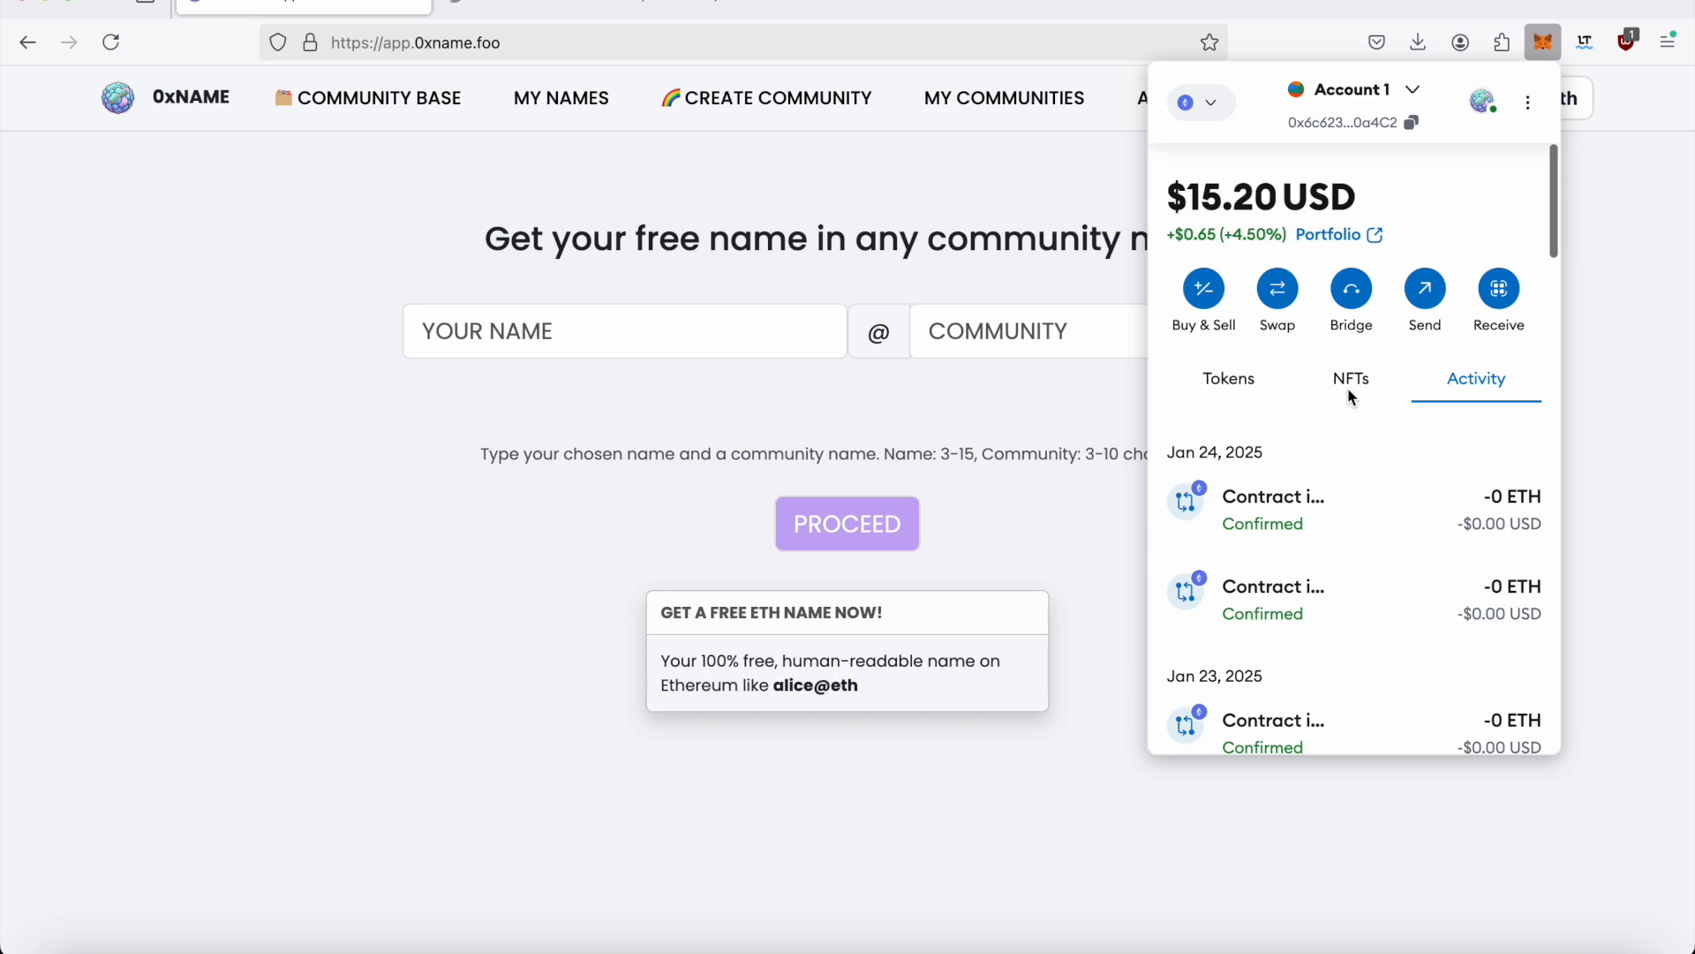
click(1349, 386)
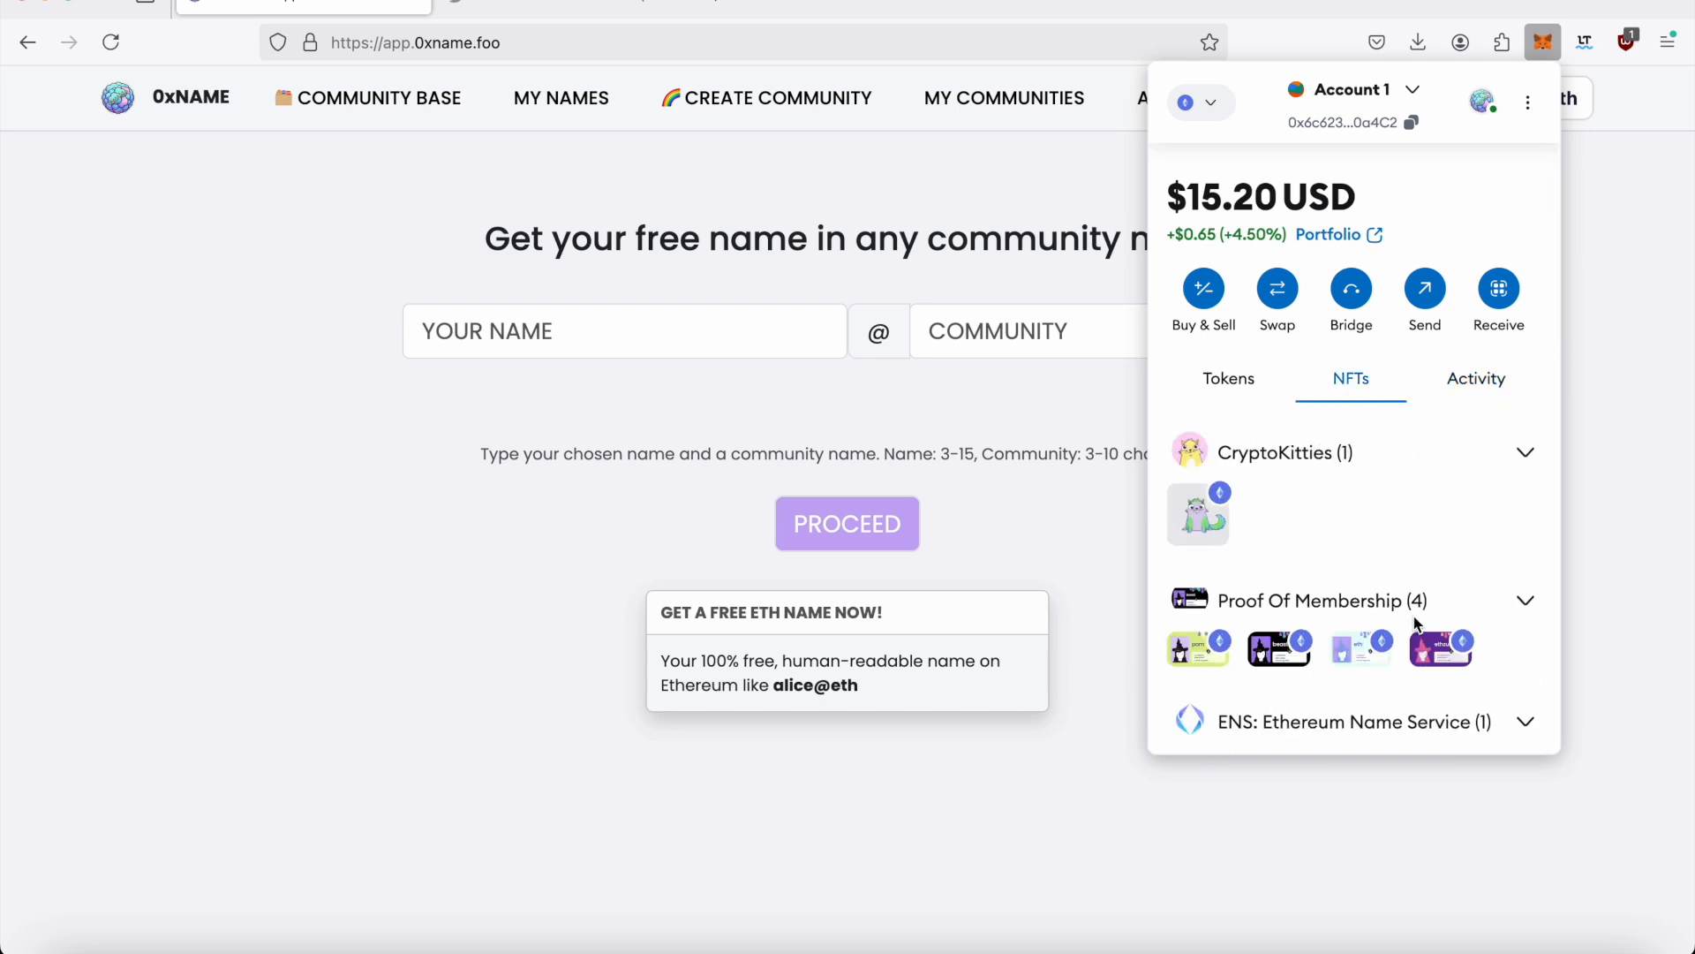
click(1437, 647)
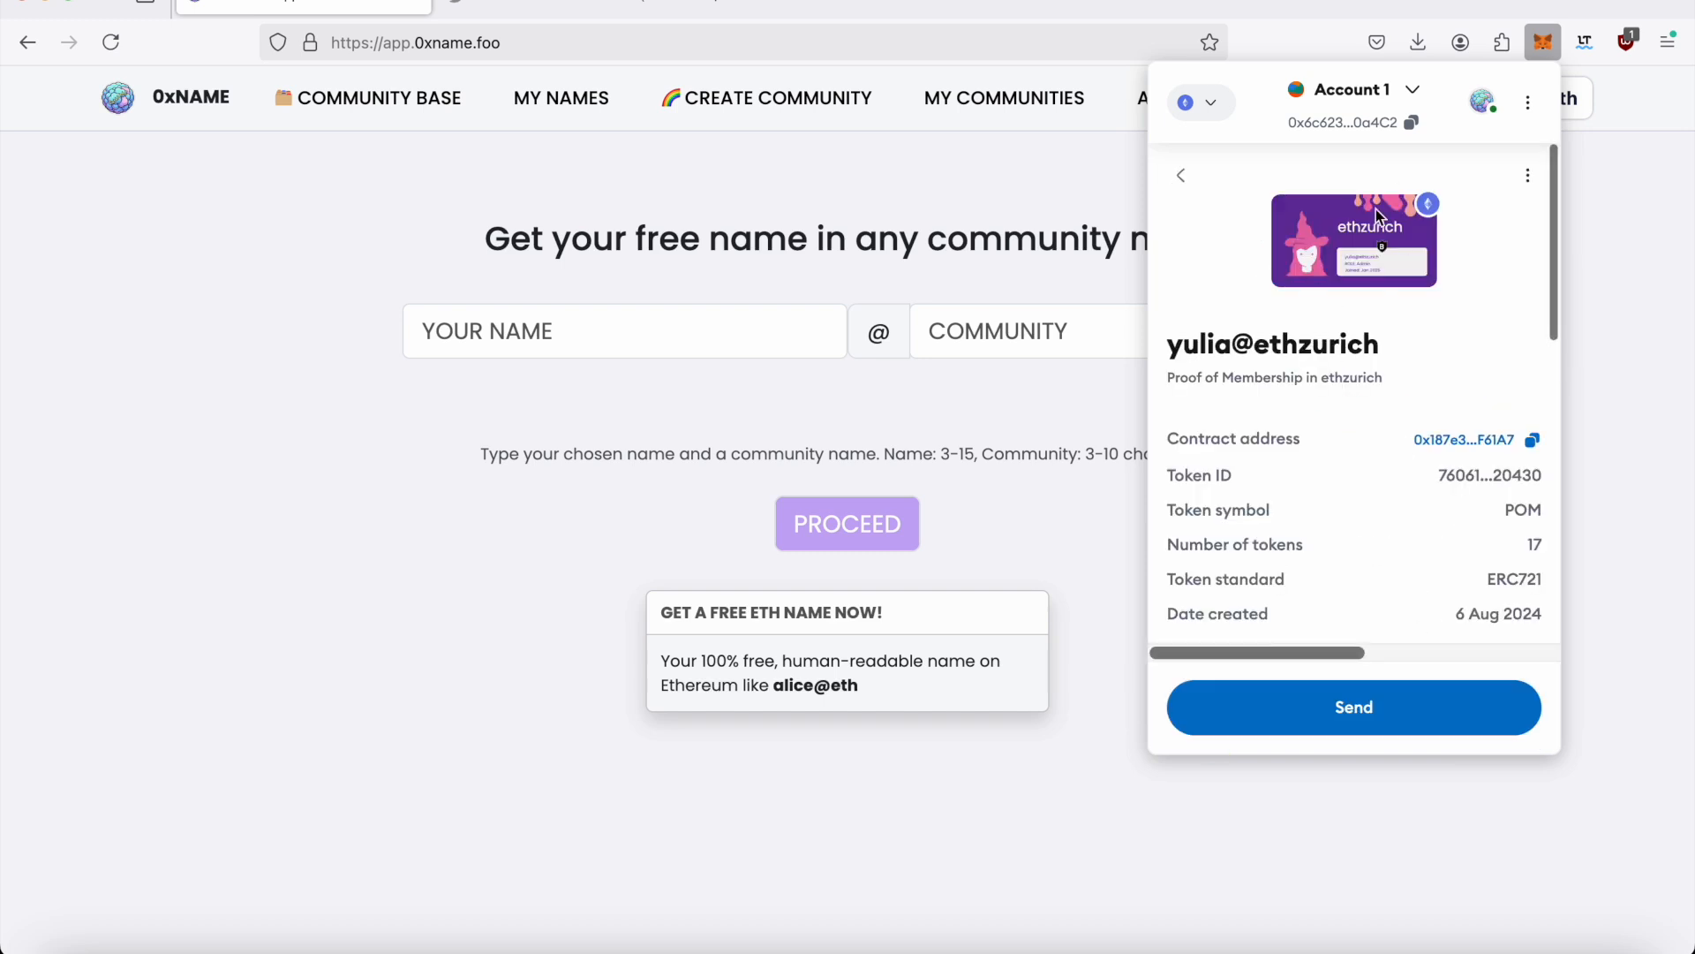
click(1546, 46)
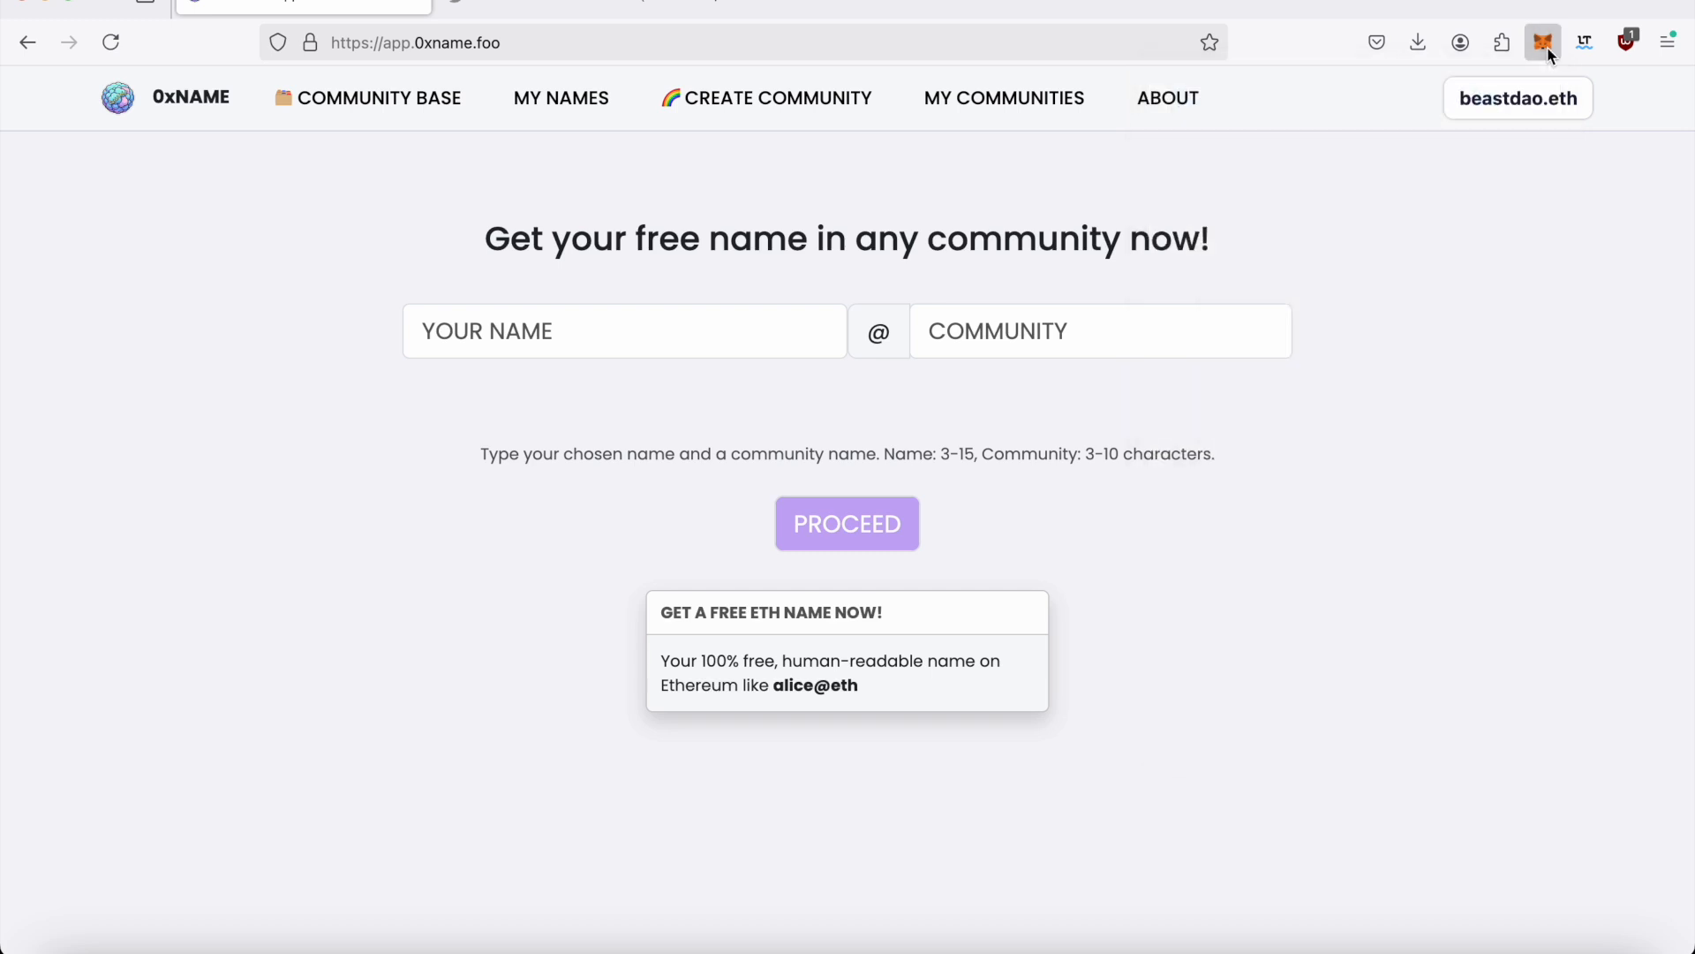
Go to the My Names page, dismiss the beta notice and inspect the ethzurich card's metadata
click(554, 102)
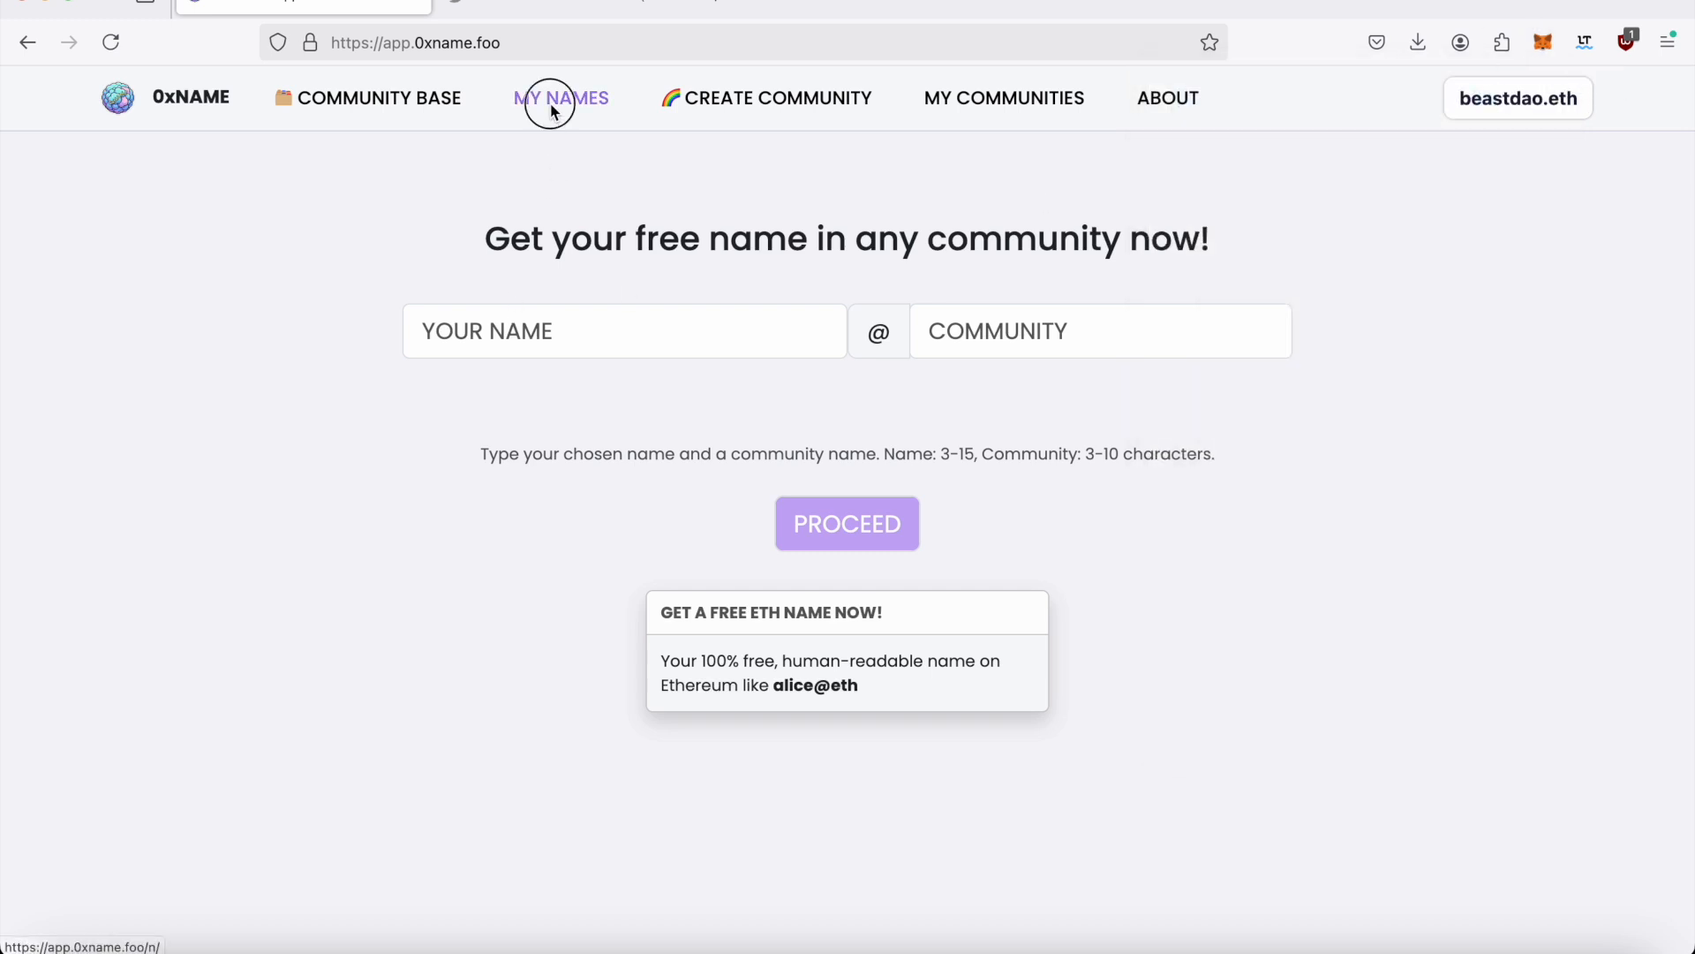
click(572, 105)
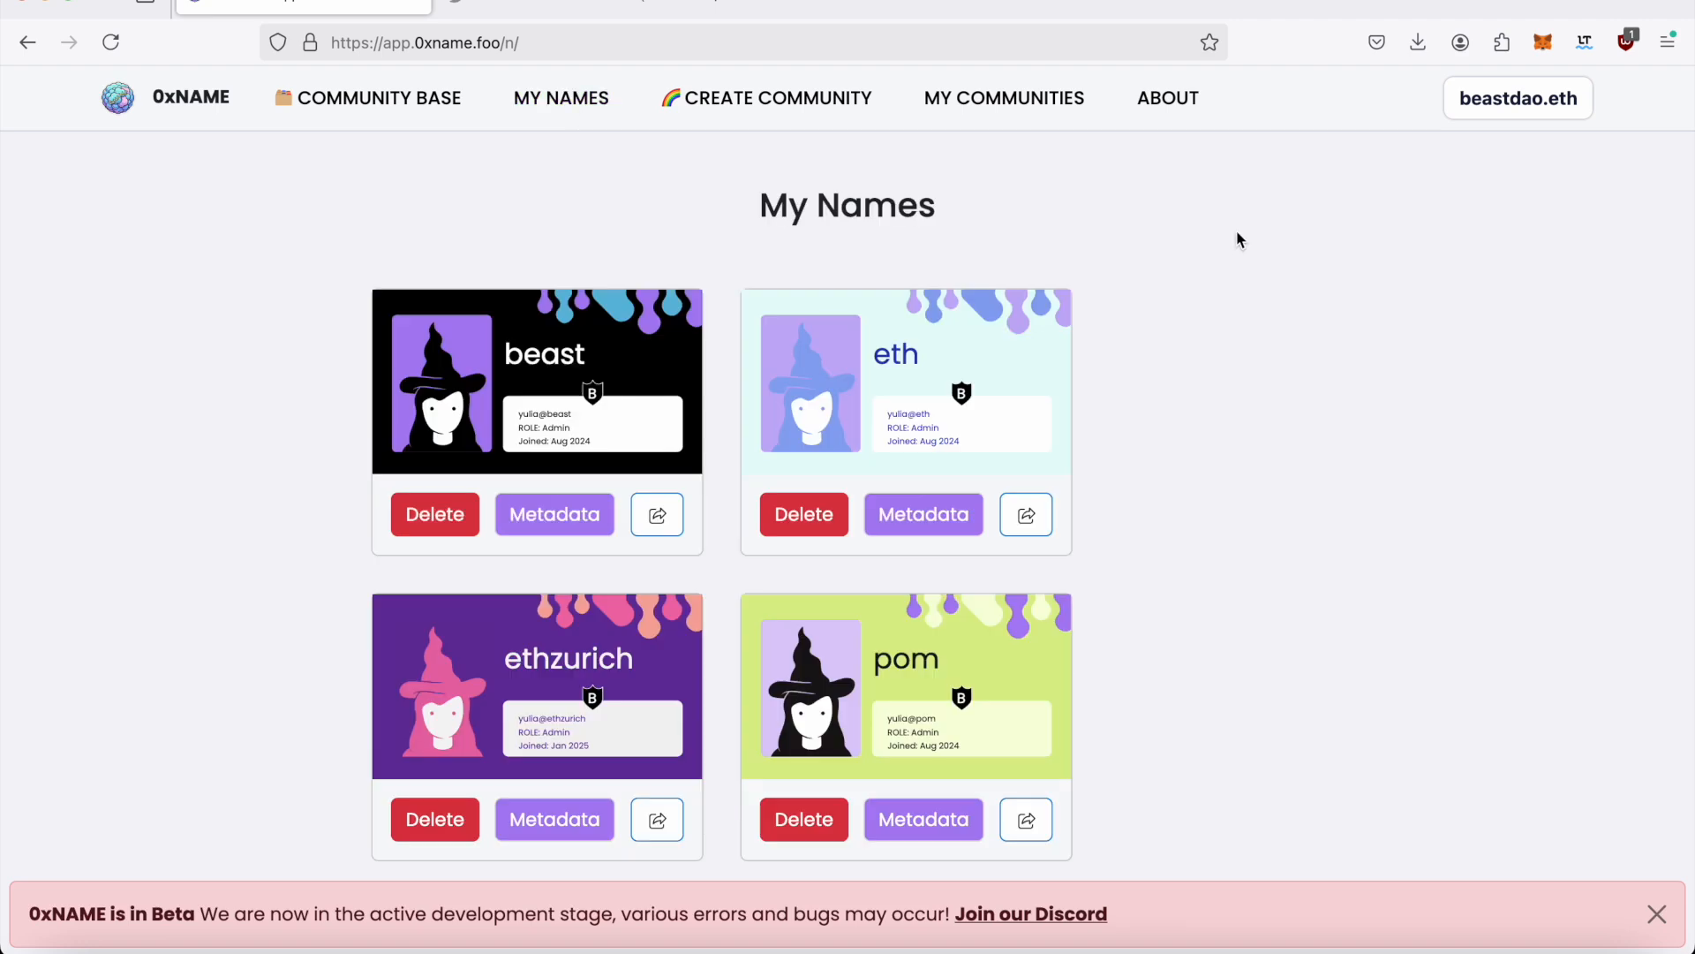
click(1657, 914)
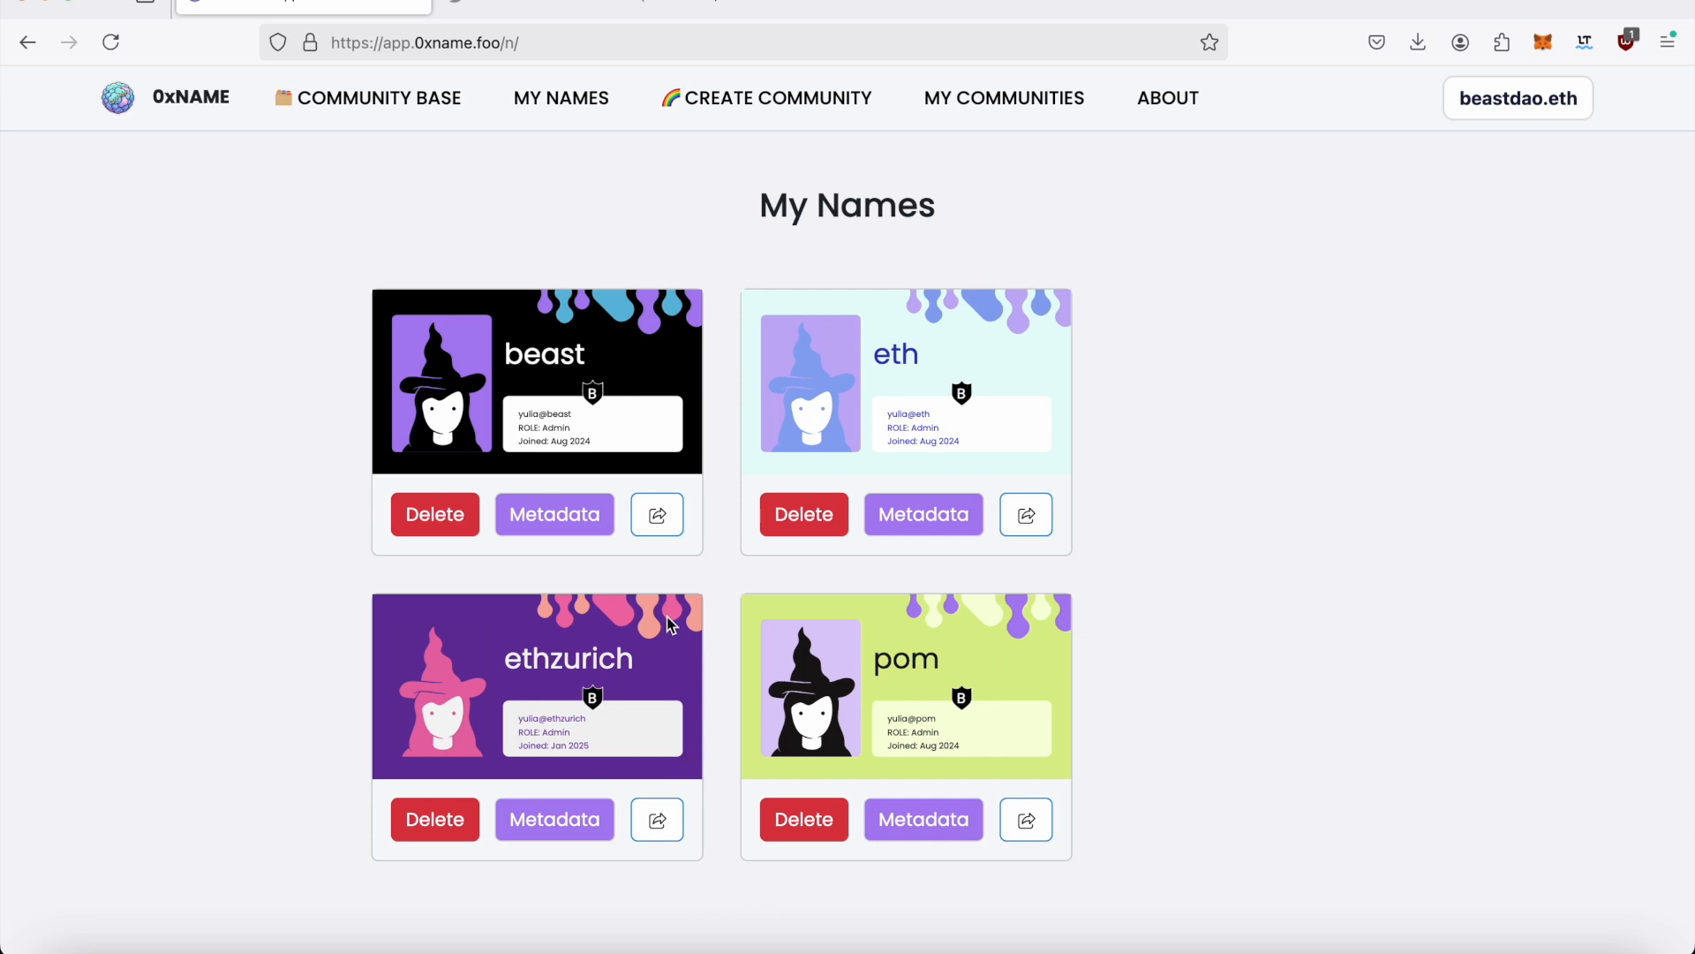
click(566, 830)
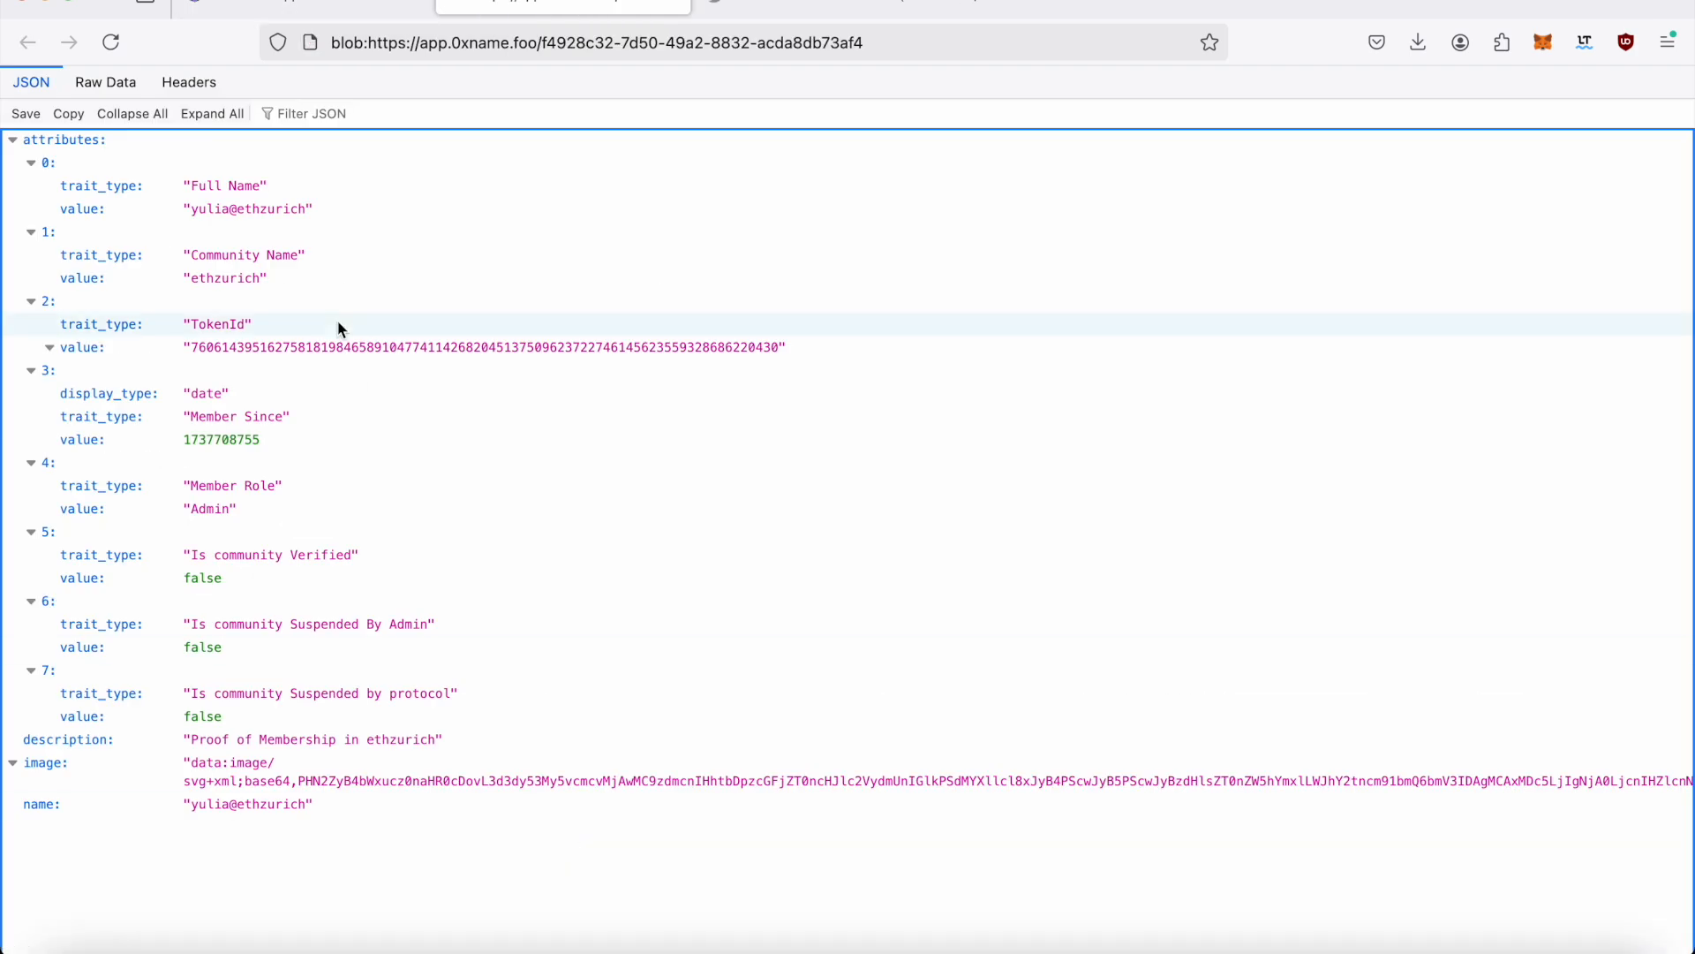
click(288, 7)
Open the ethzurich card's share page, copy its page link and load it in a new tab
click(655, 817)
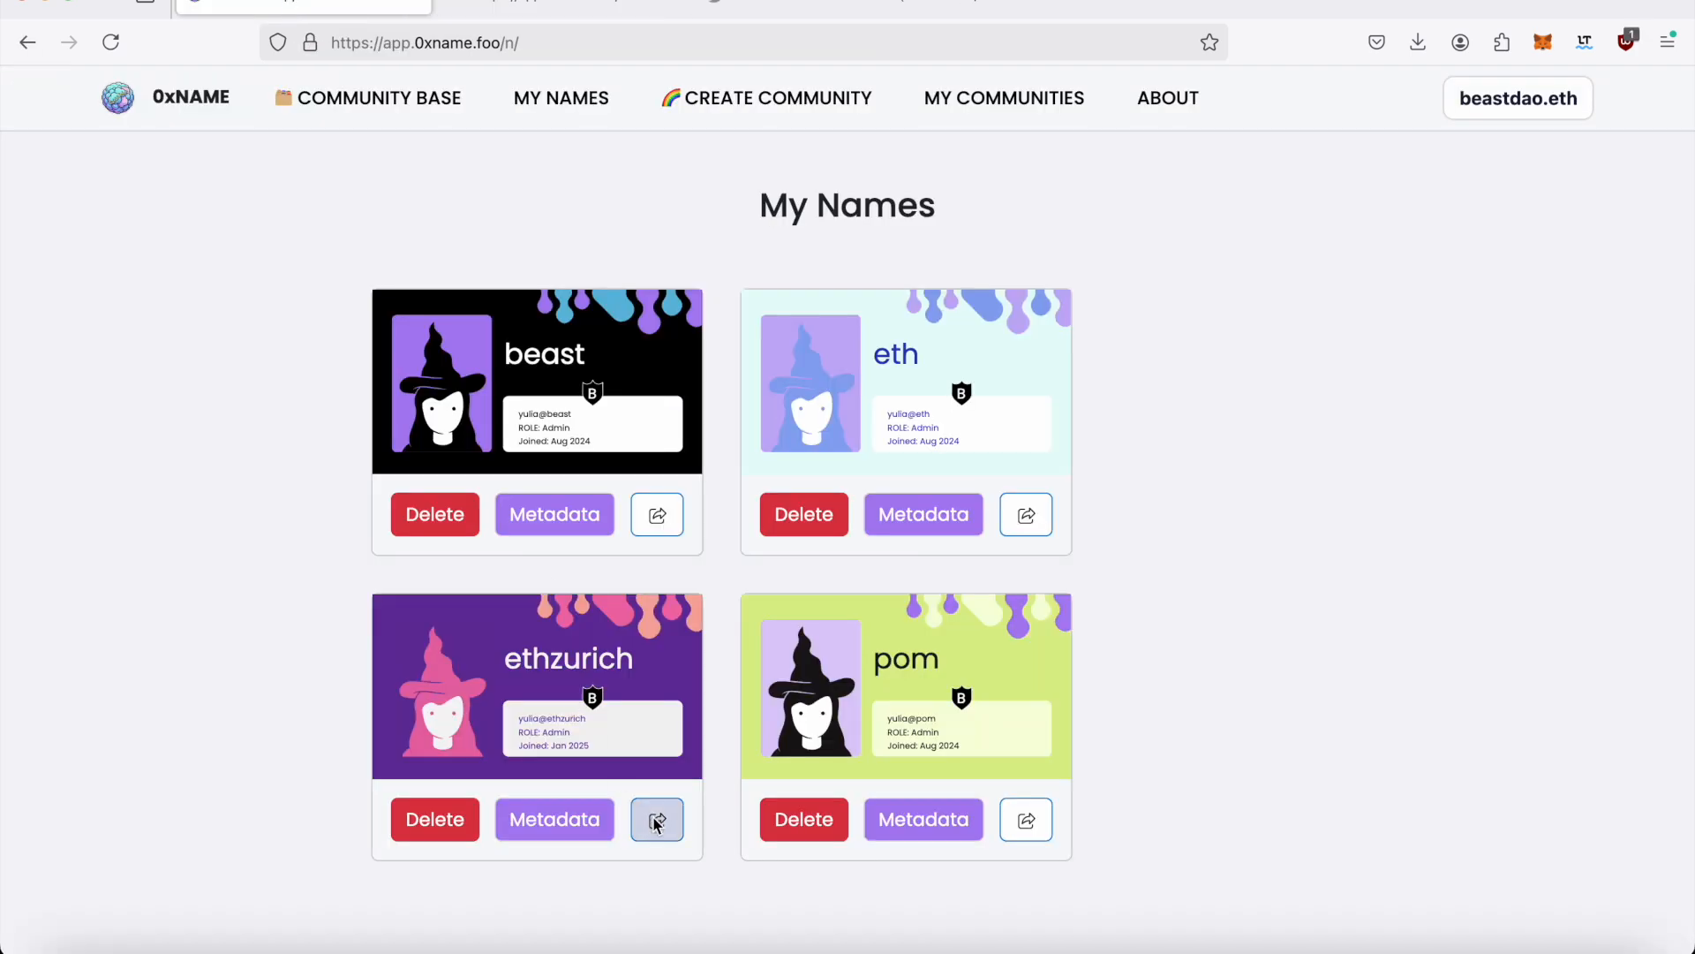
click(658, 58)
key(ctrl+c)
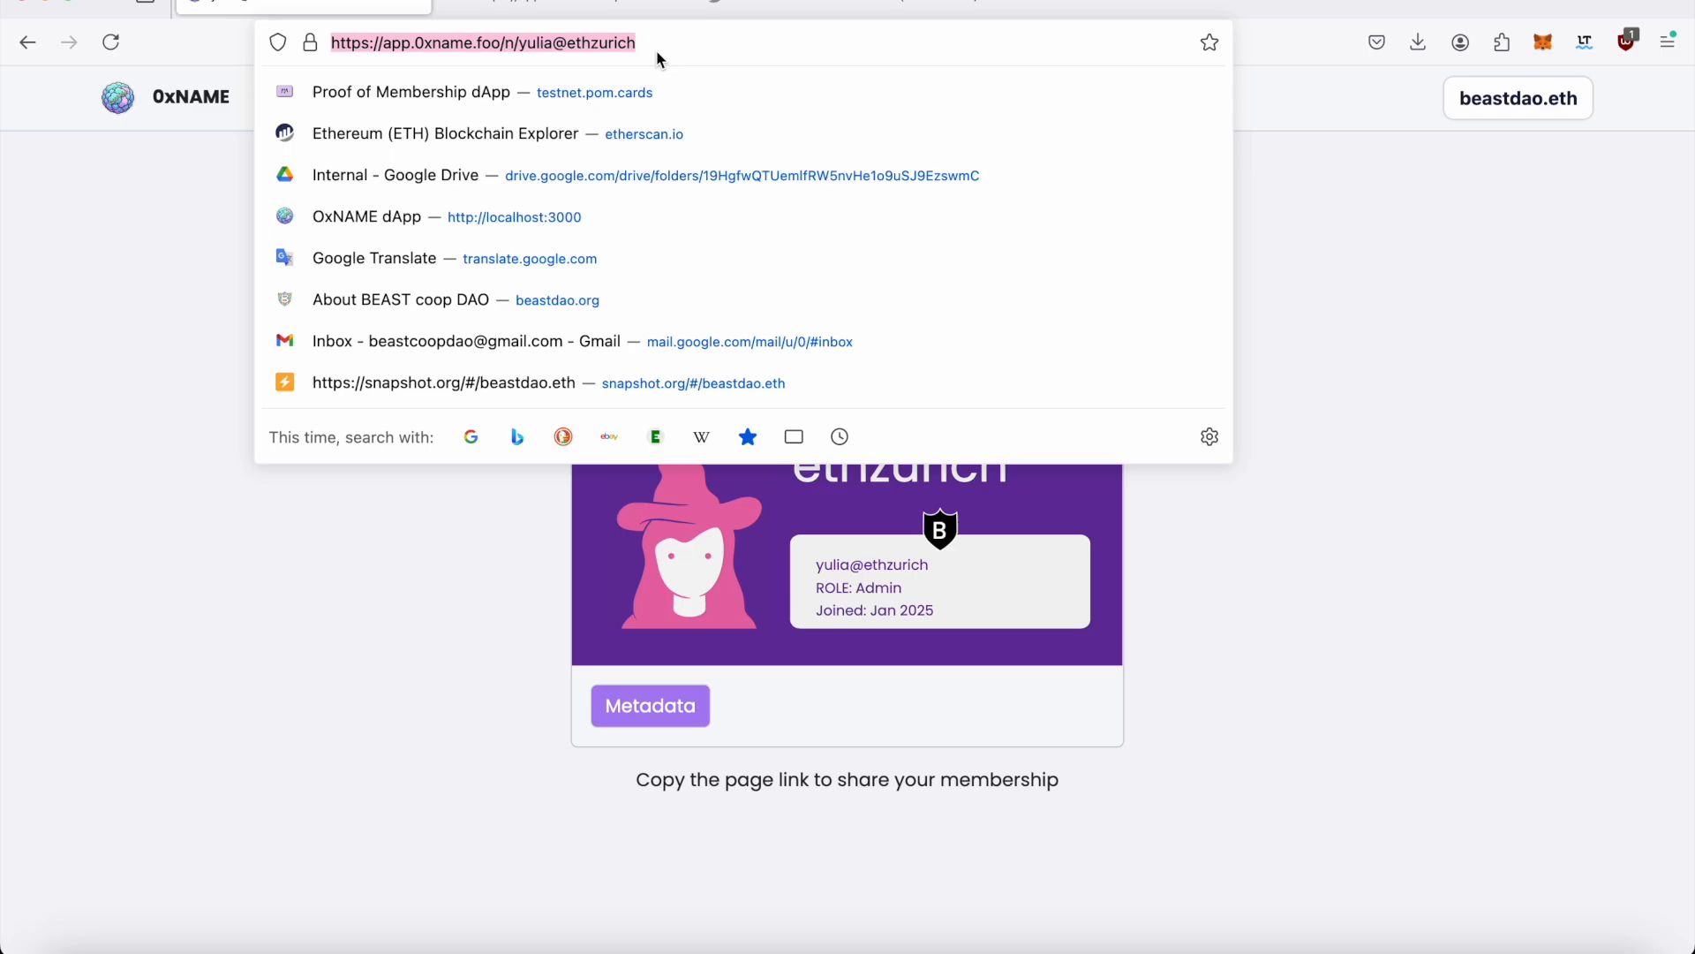
click(988, 6)
key(ctrl+v)
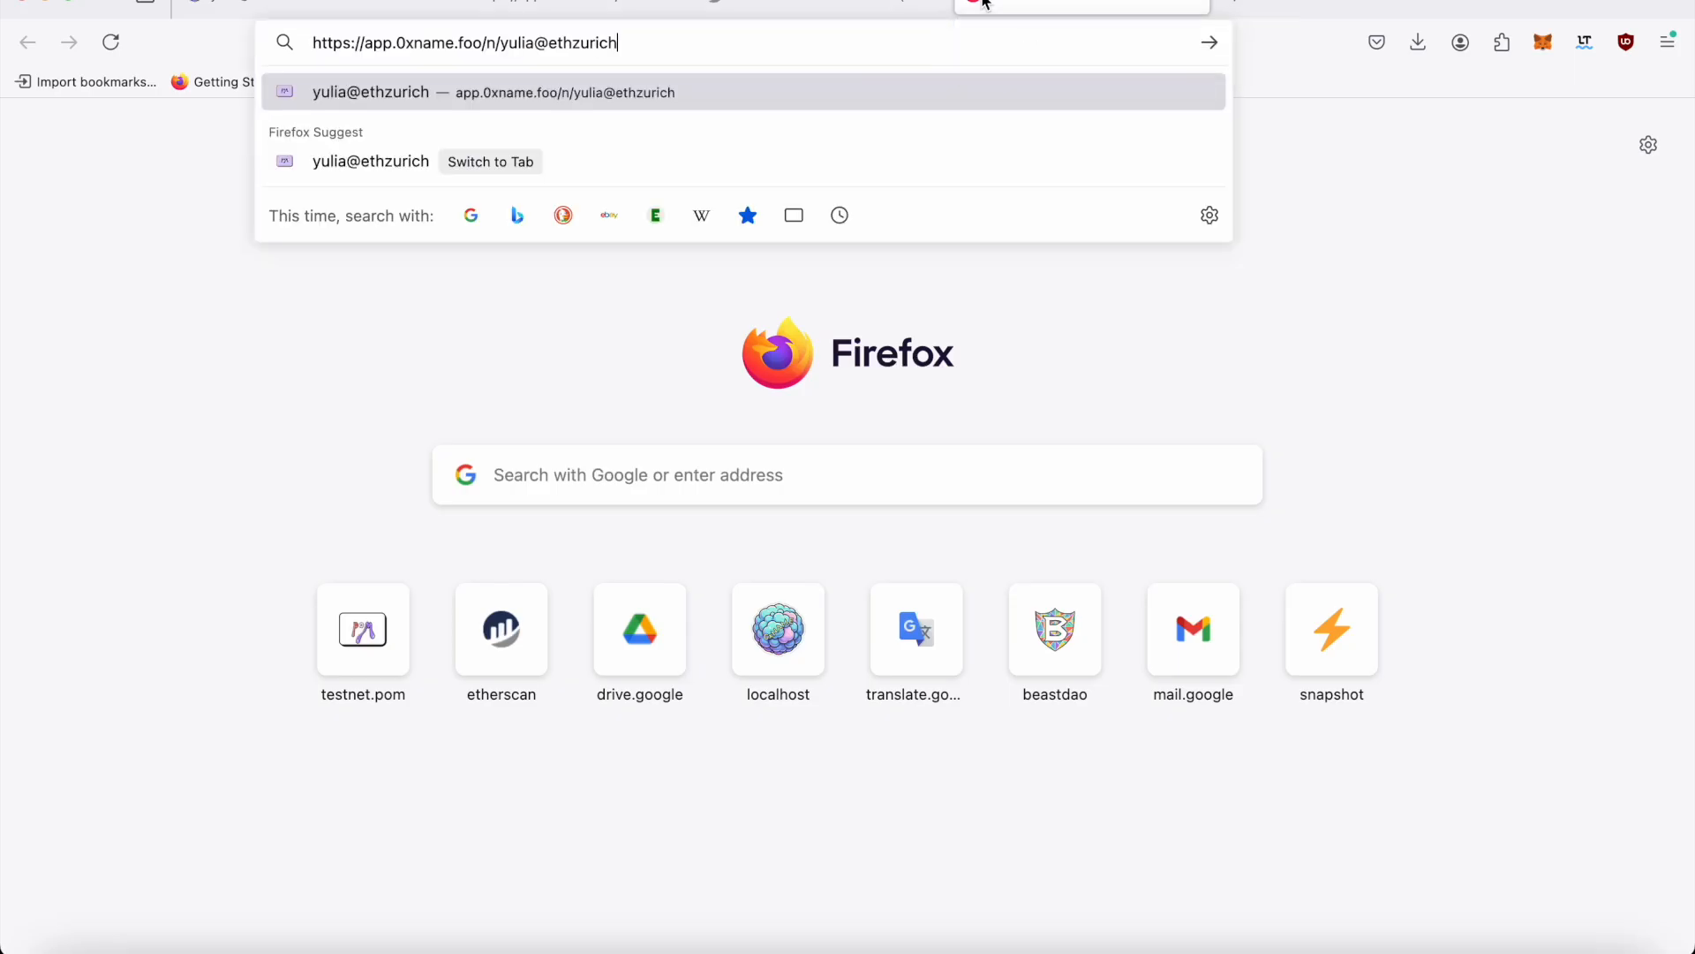
key(Return)
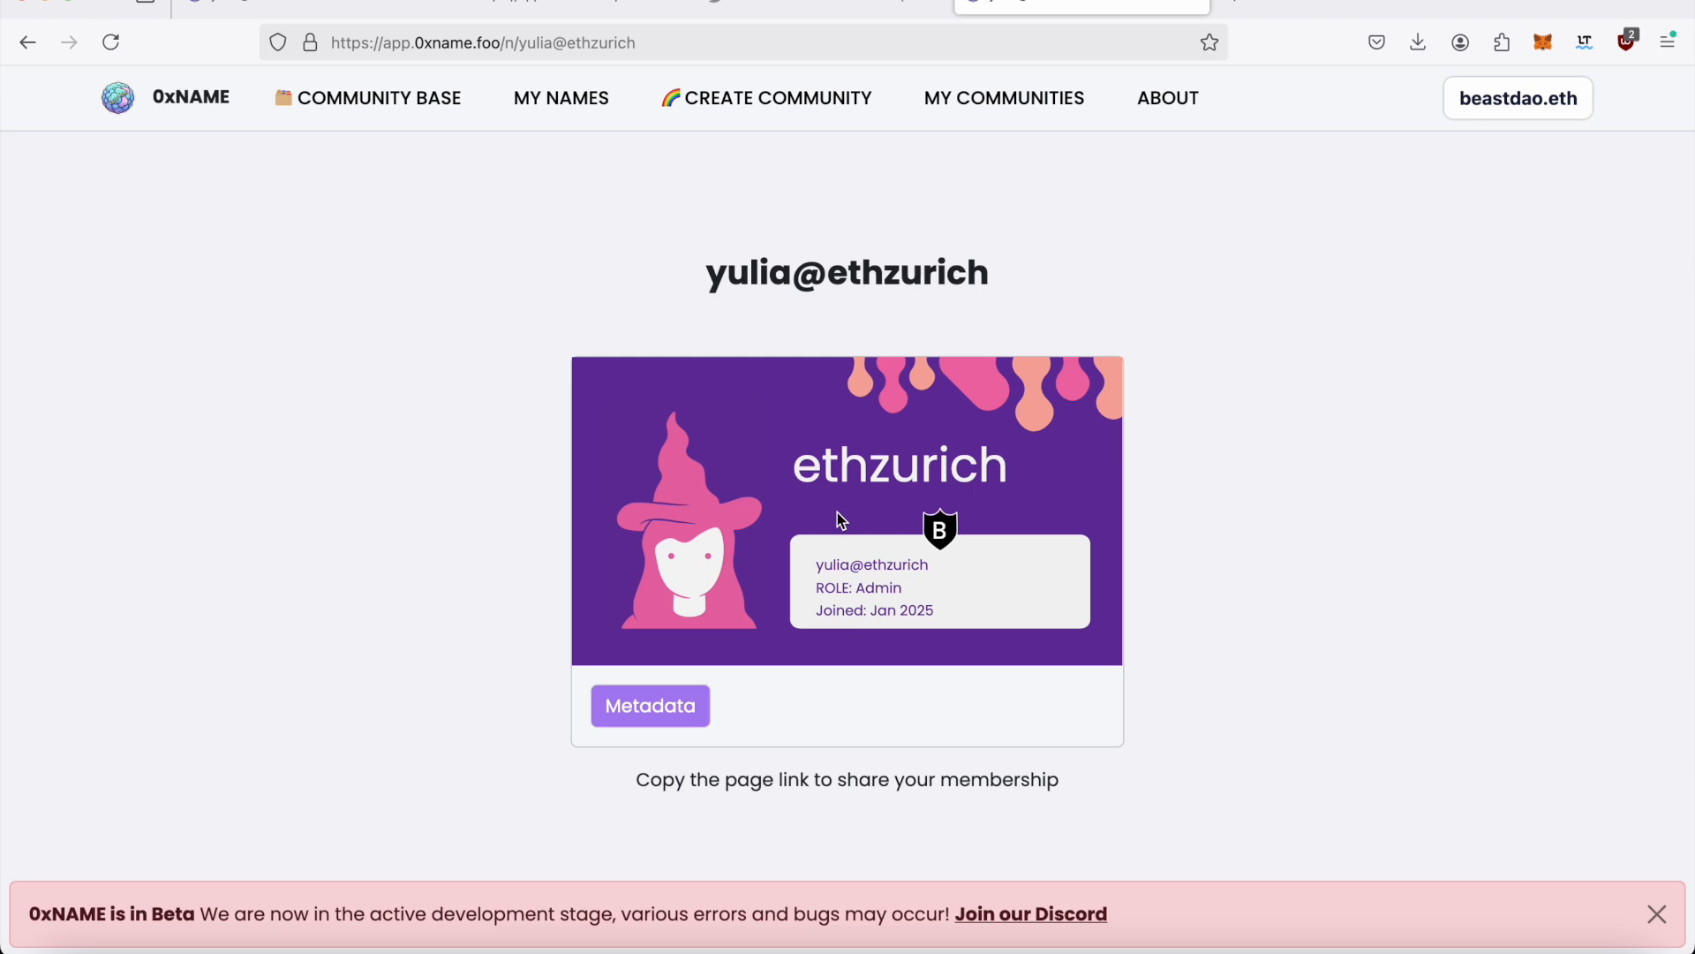
Return to the first tab and go back to the 0xNAME home page
click(272, 3)
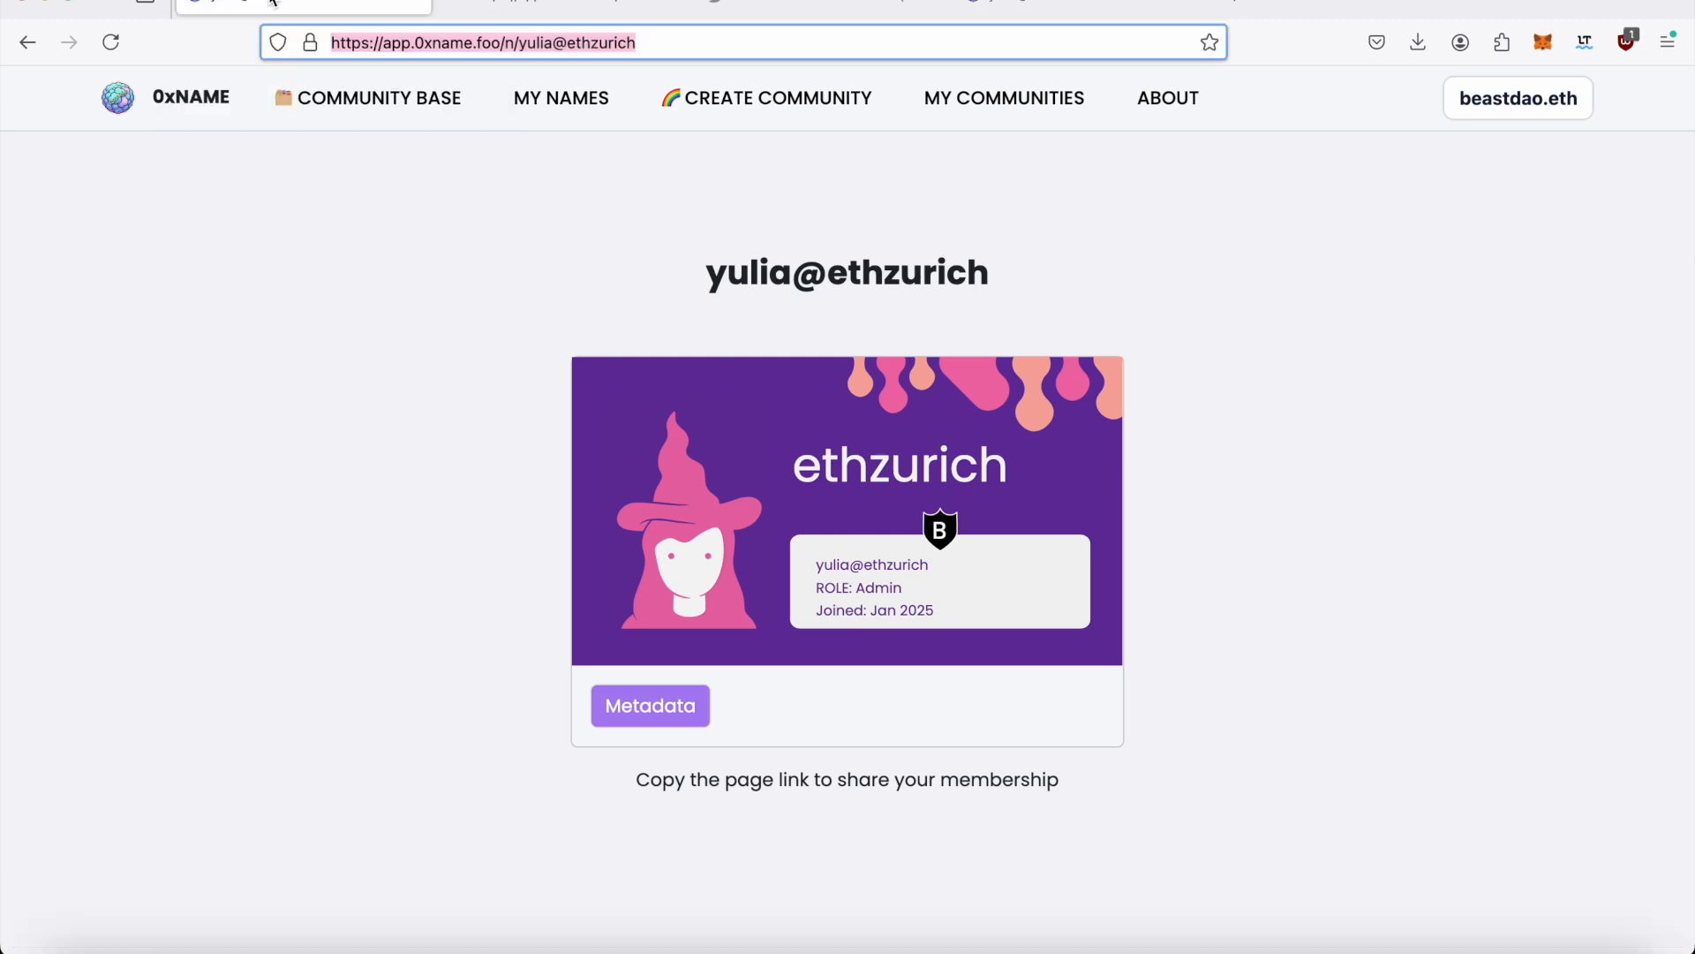
click(190, 95)
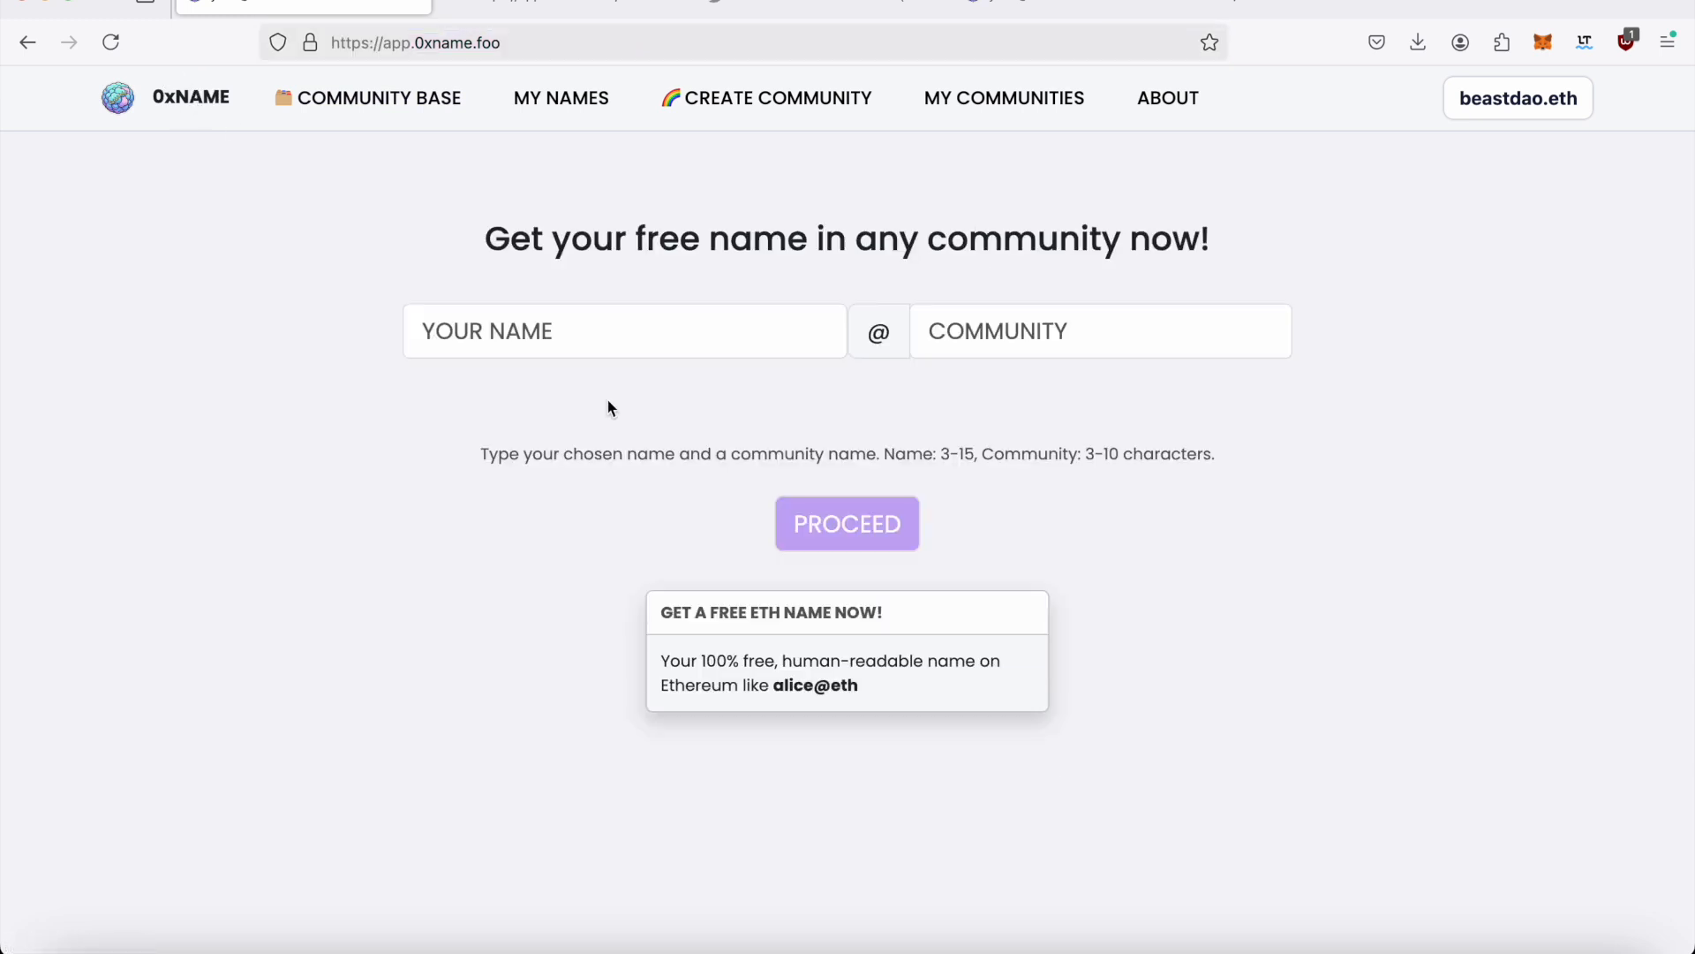